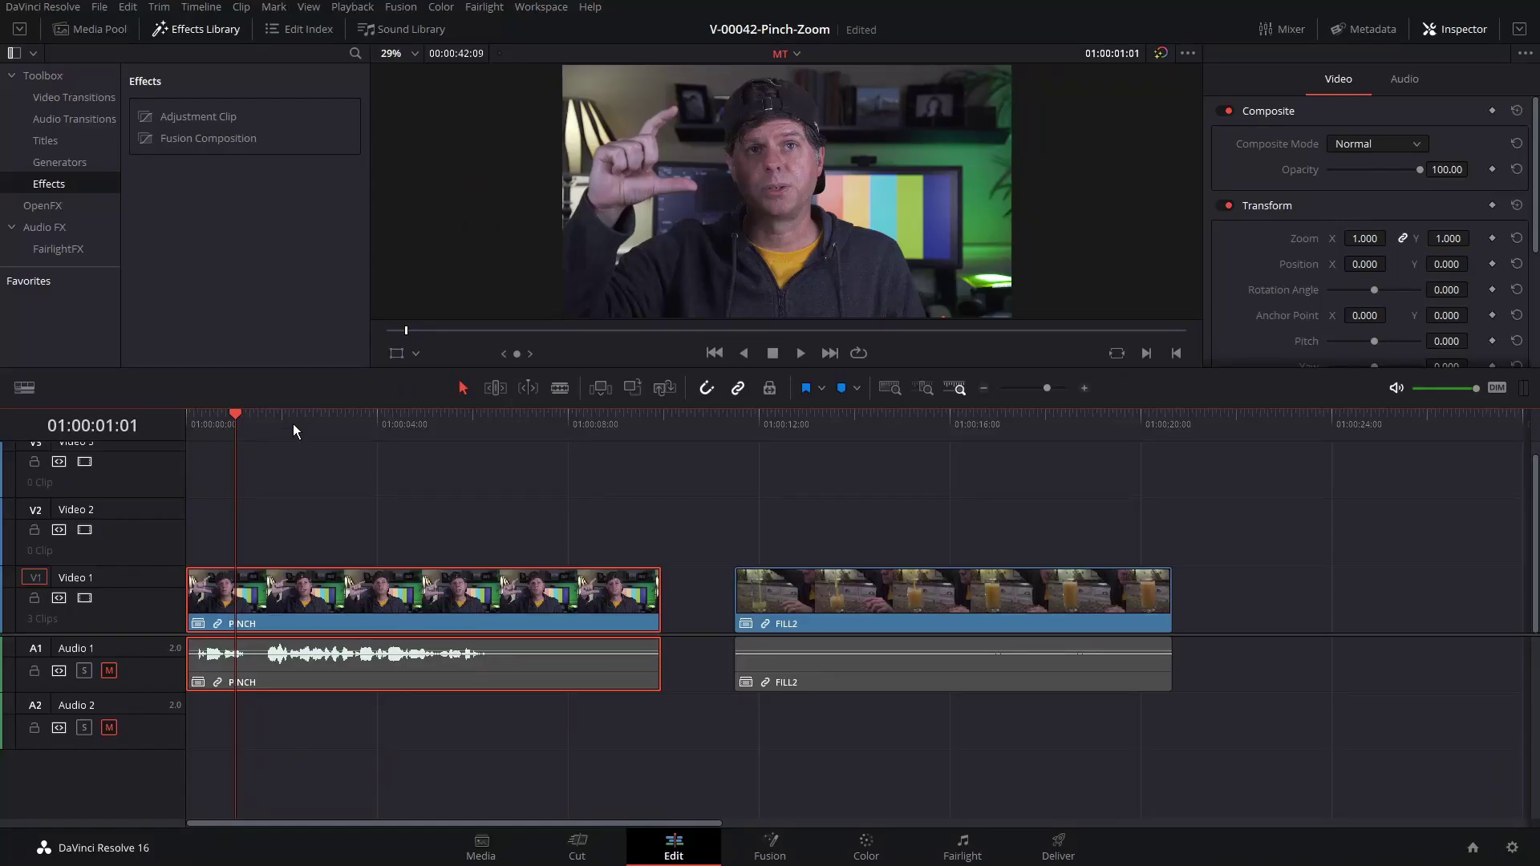
# Move the FILL2 clip to the Video 2 track, aligned with the start of the PINCH clip
pyautogui.moveTo(281, 424); pyautogui.dragTo(520, 455)
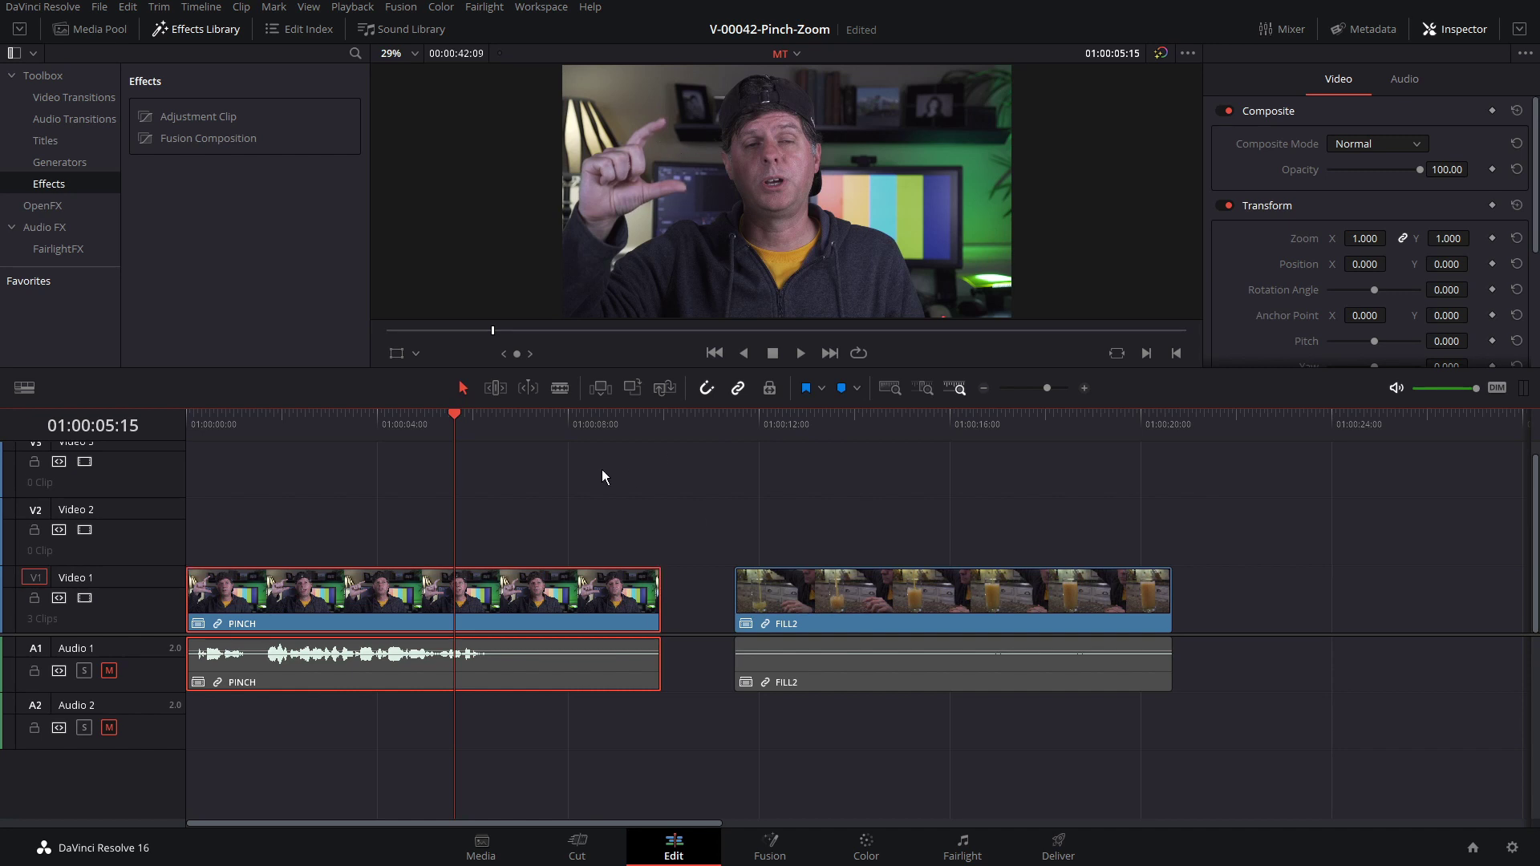
pyautogui.moveTo(450, 414); pyautogui.dragTo(864, 440)
pyautogui.moveTo(792, 575); pyautogui.dragTo(236, 549)
# Combine the FILL2 and PINCH clips into a new Fusion clip and open it on the Fusion page
pyautogui.click(399, 416)
pyautogui.keyDown('ctrl'); pyautogui.click(473, 584); pyautogui.keyUp('ctrl')
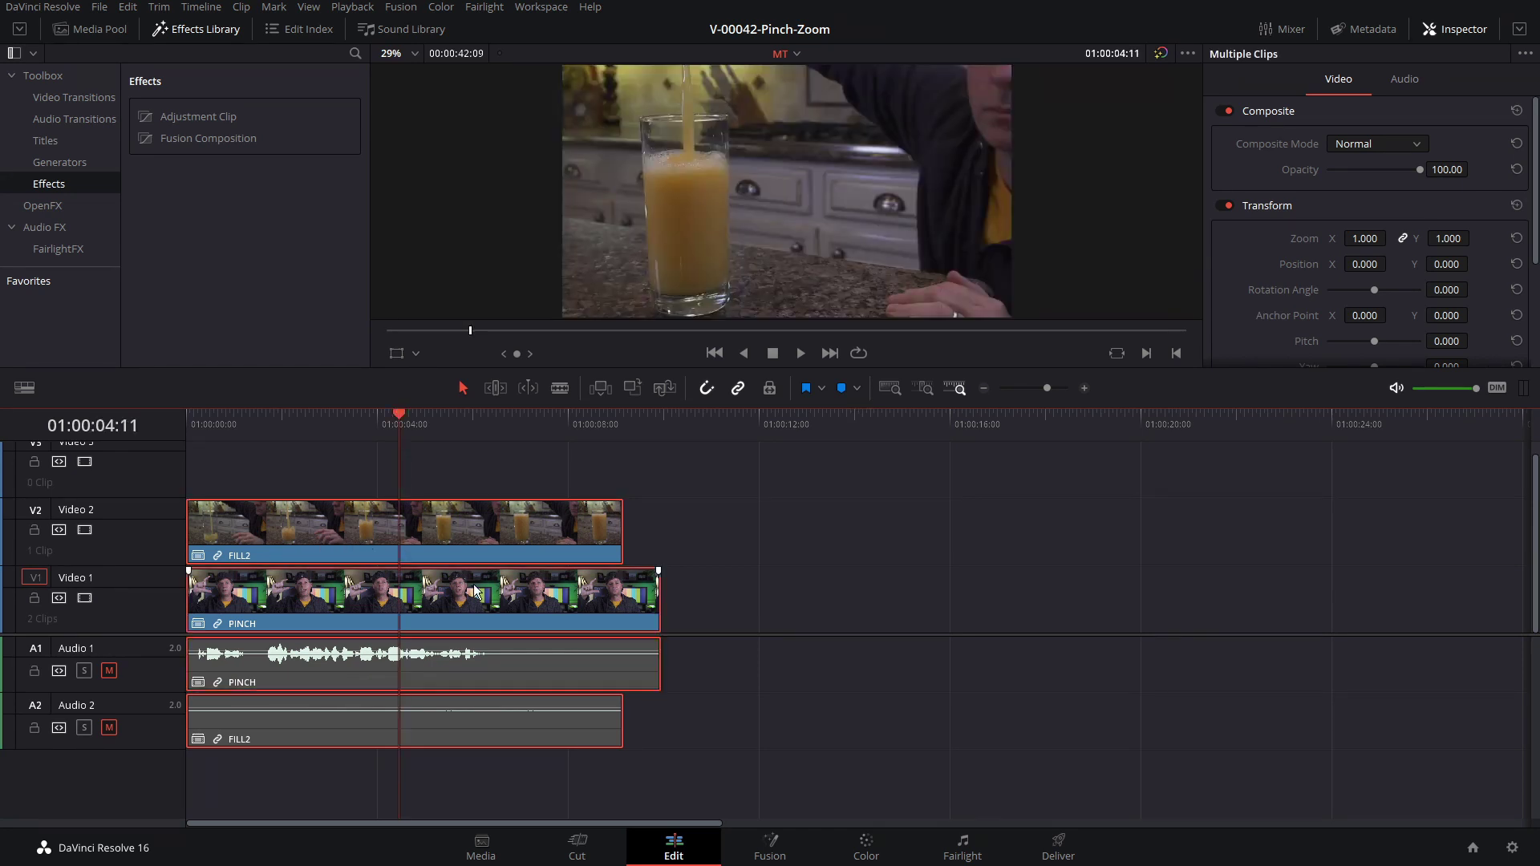
pyautogui.rightClick(462, 526)
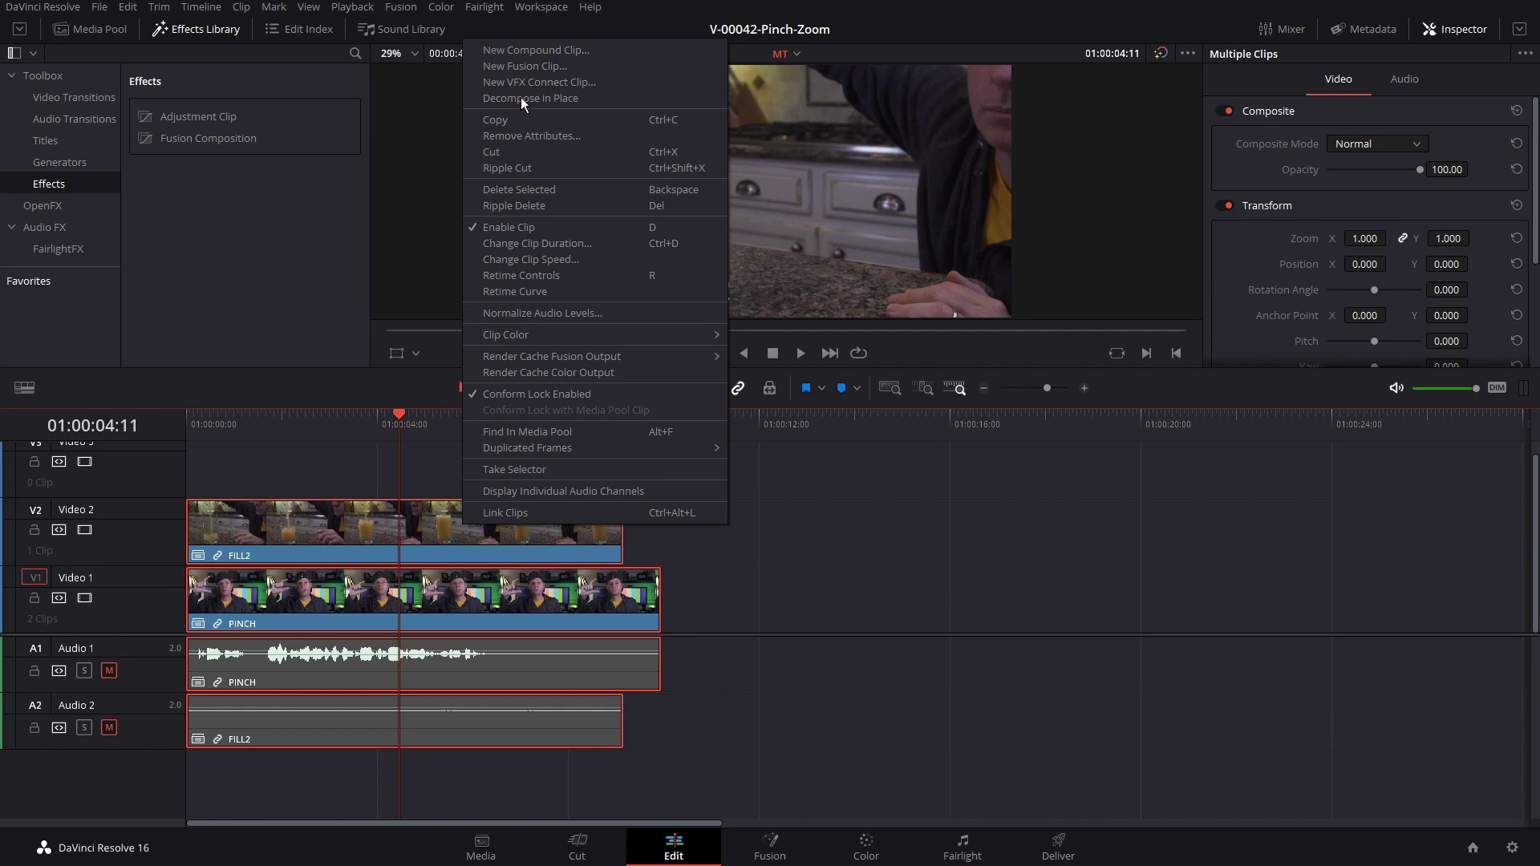
pyautogui.click(532, 65)
pyautogui.click(385, 419)
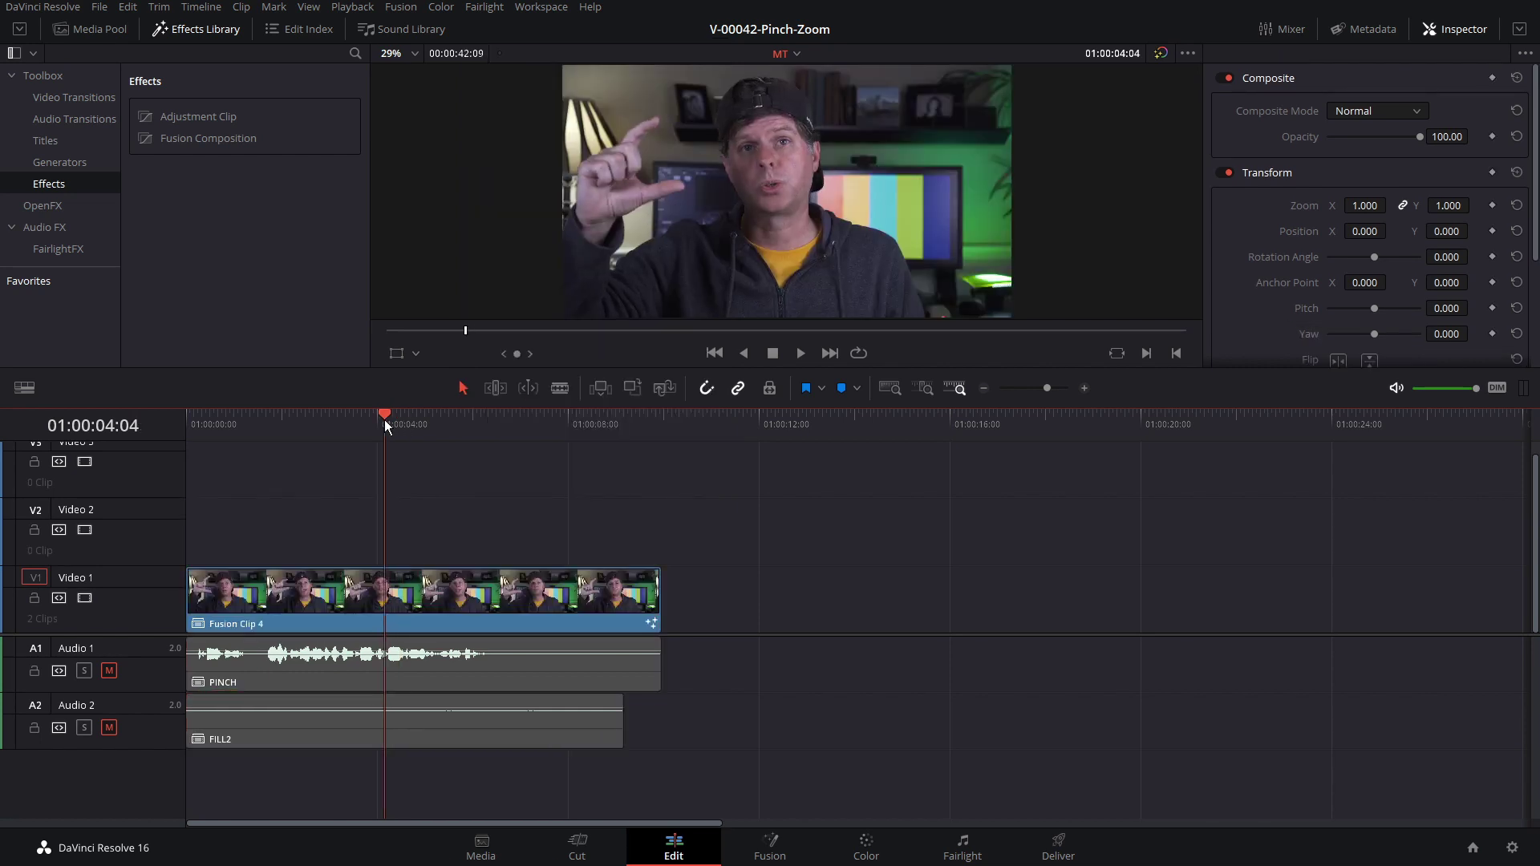
pyautogui.click(772, 854)
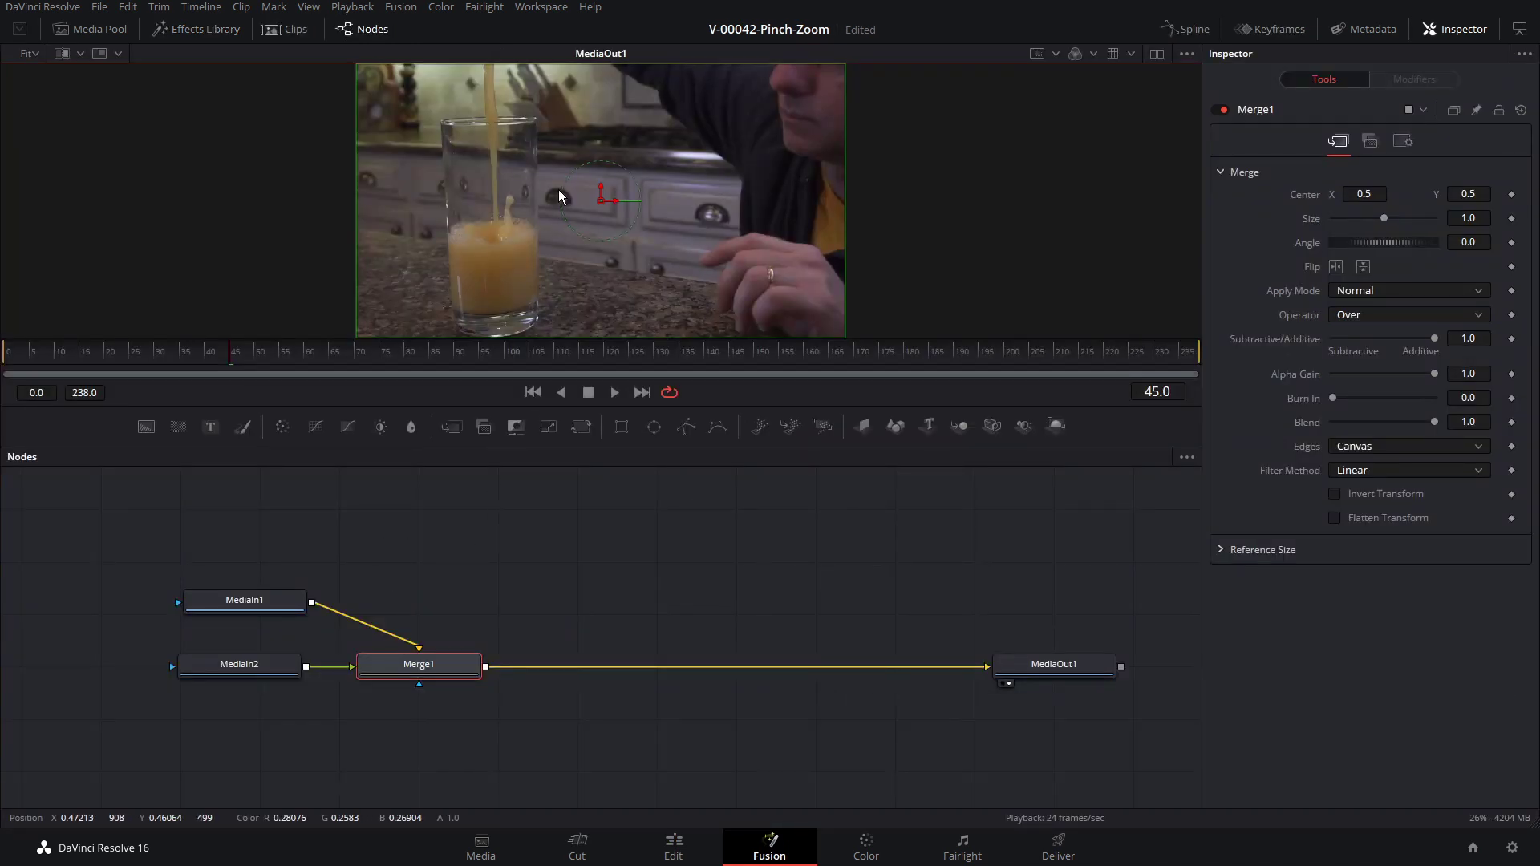
# Rearrange the node graph so MediaIn2 sits above Merge1 and MediaIn1 lies in line before it
pyautogui.click(255, 612)
pyautogui.click(422, 674)
pyautogui.moveTo(267, 672); pyautogui.dragTo(445, 581)
pyautogui.moveTo(285, 603); pyautogui.dragTo(269, 664)
pyautogui.click(421, 579)
pyautogui.click(419, 666)
# Shift Merge1's foreground to center X about 1.07, mask it with a rectangle about 0.5 wide and 1.19 high at X 0.91, and preview it
pyautogui.moveTo(630, 202); pyautogui.dragTo(735, 207)
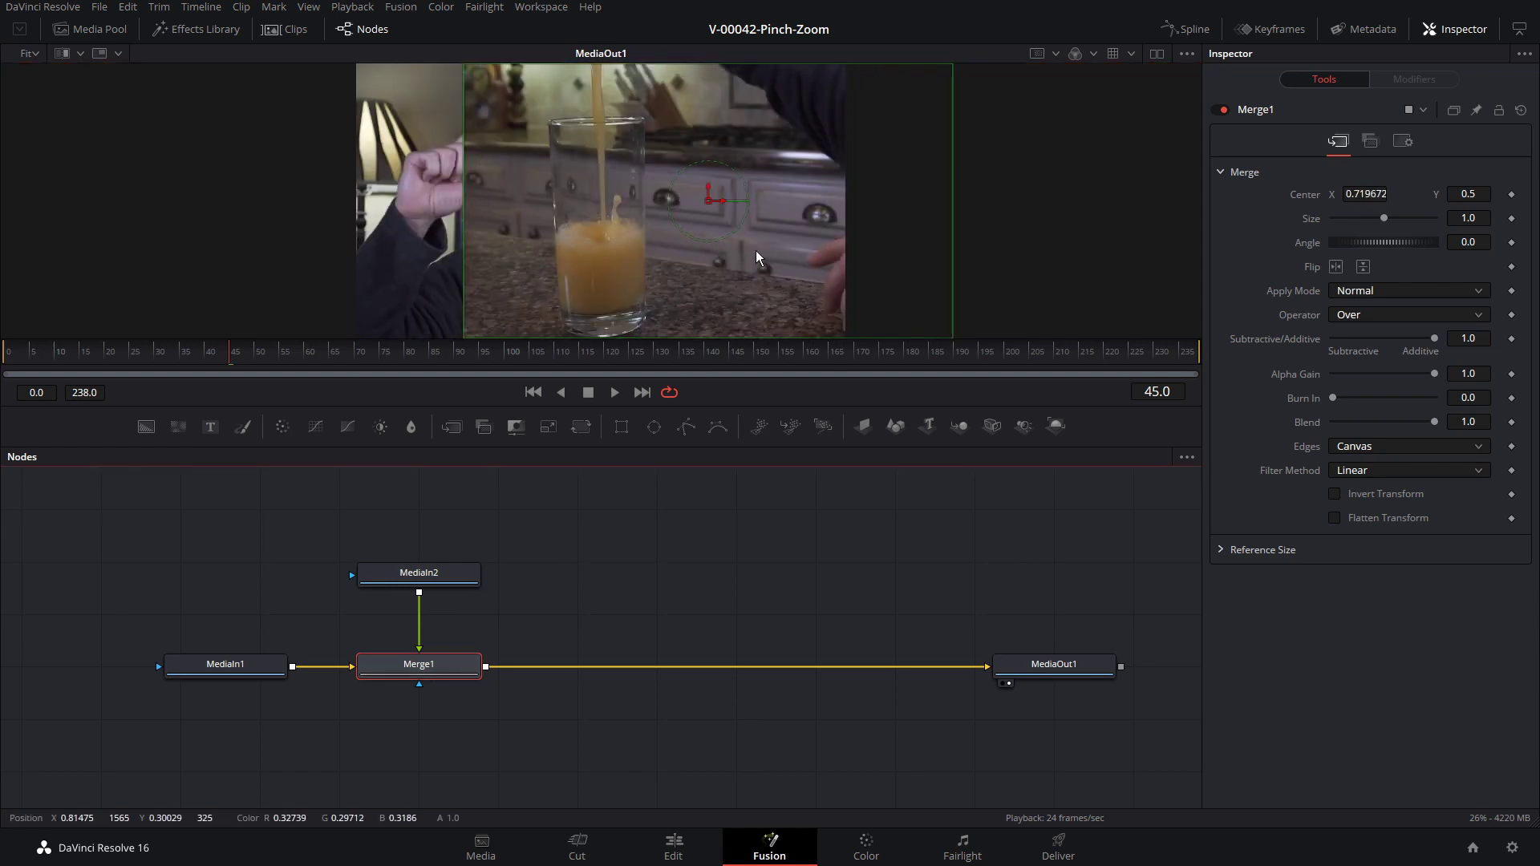
pyautogui.moveTo(720, 205); pyautogui.dragTo(892, 215)
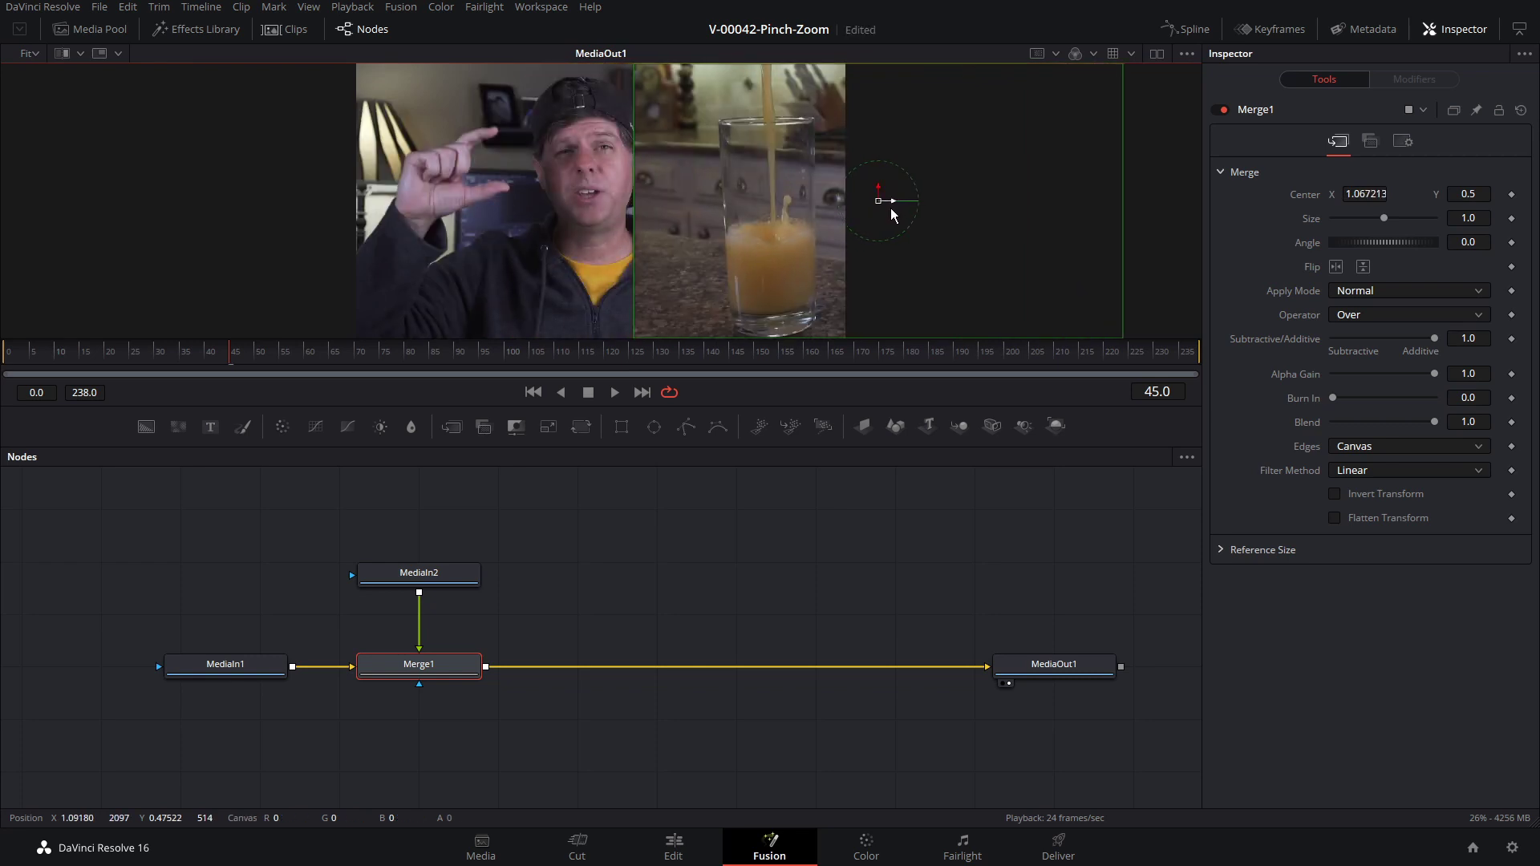
pyautogui.click(621, 427)
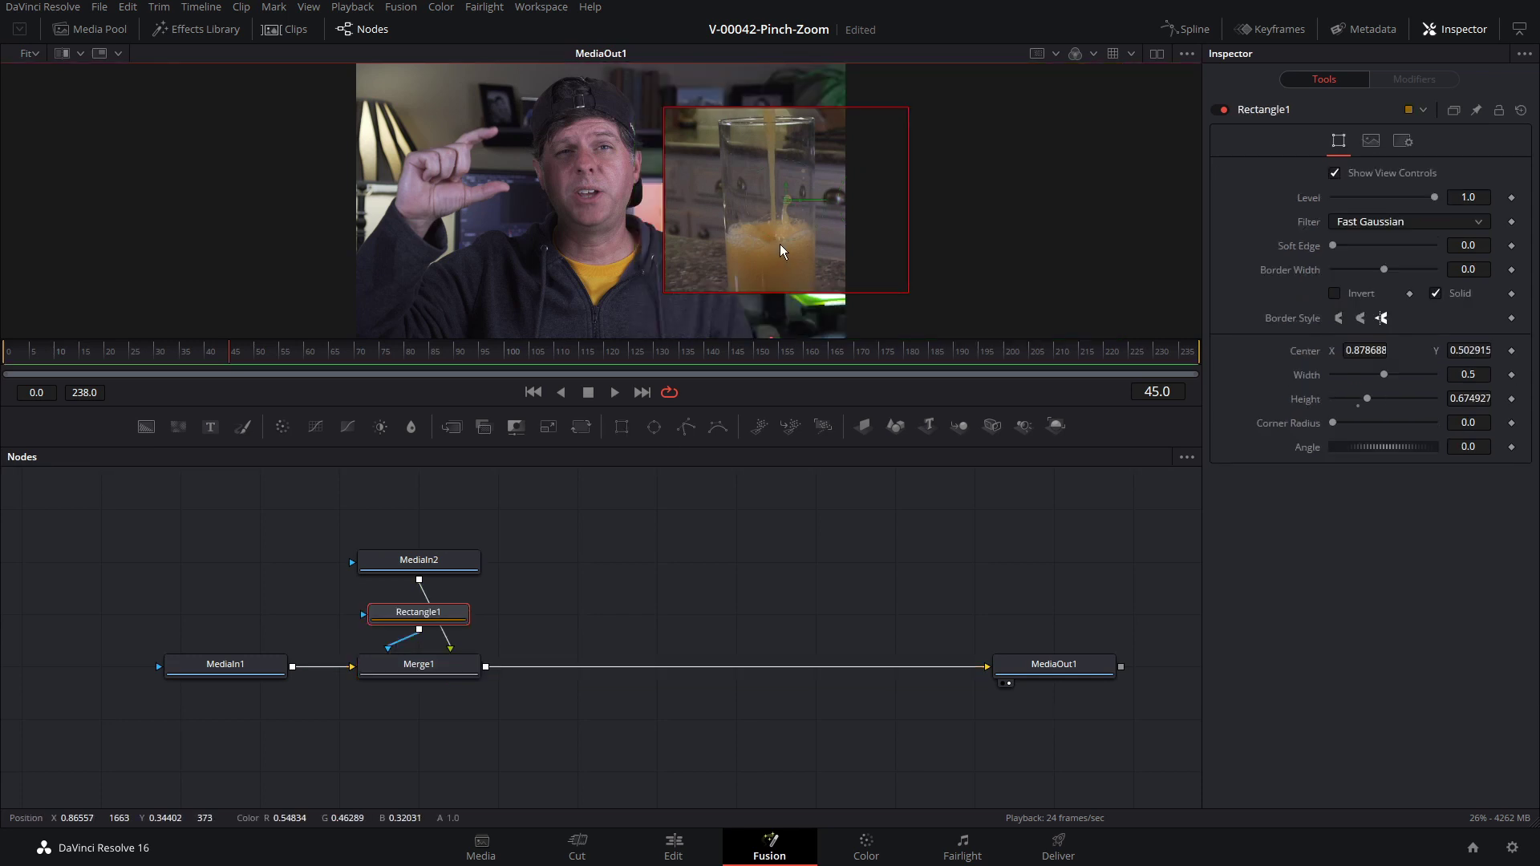
pyautogui.moveTo(800, 207); pyautogui.dragTo(816, 206)
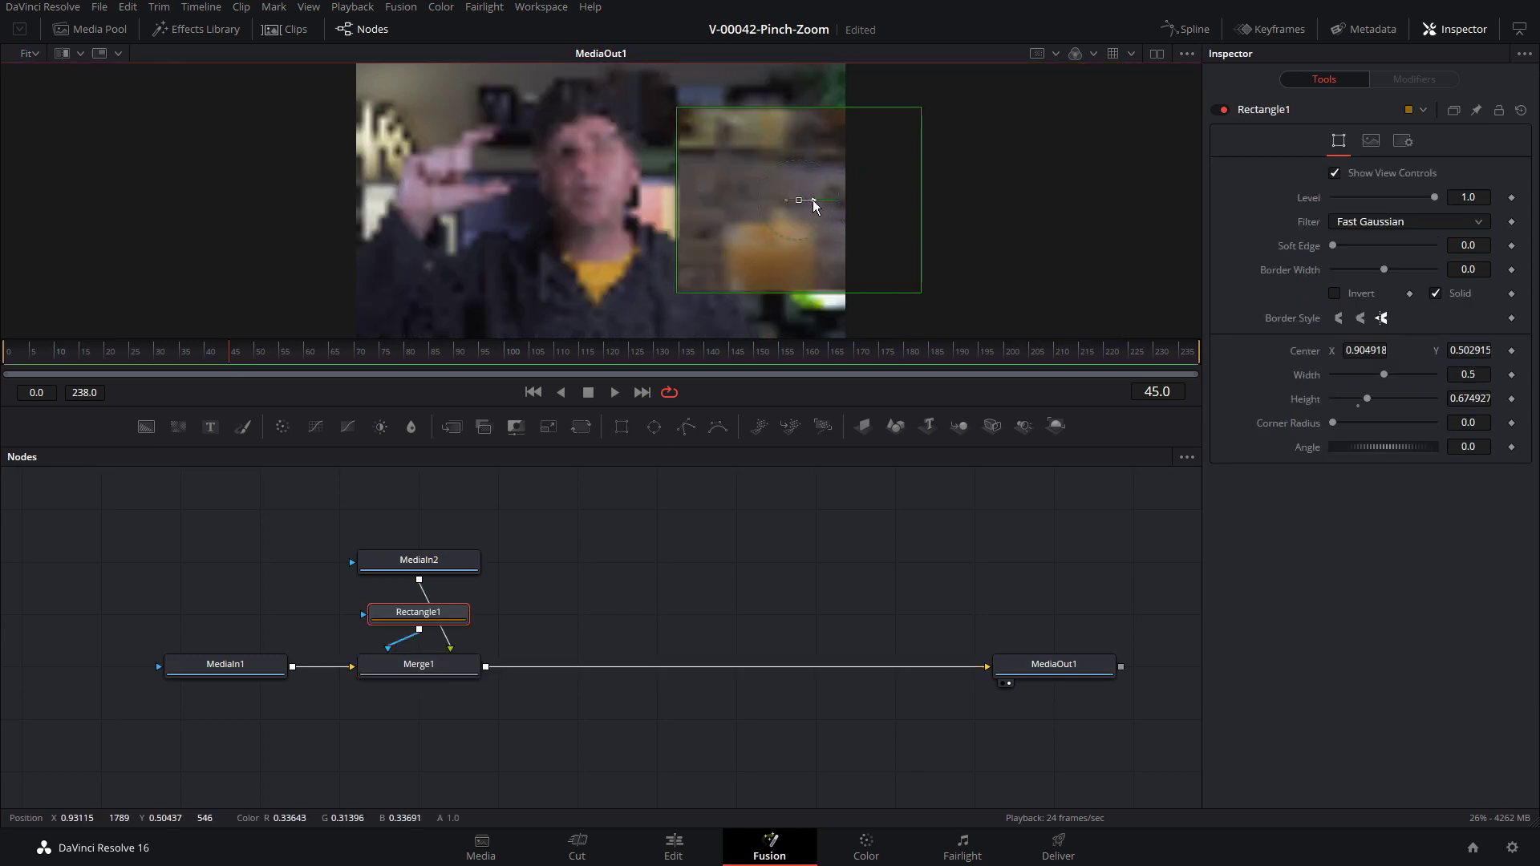
pyautogui.moveTo(798, 273); pyautogui.dragTo(784, 358)
pyautogui.press('Home')
pyautogui.press('space')
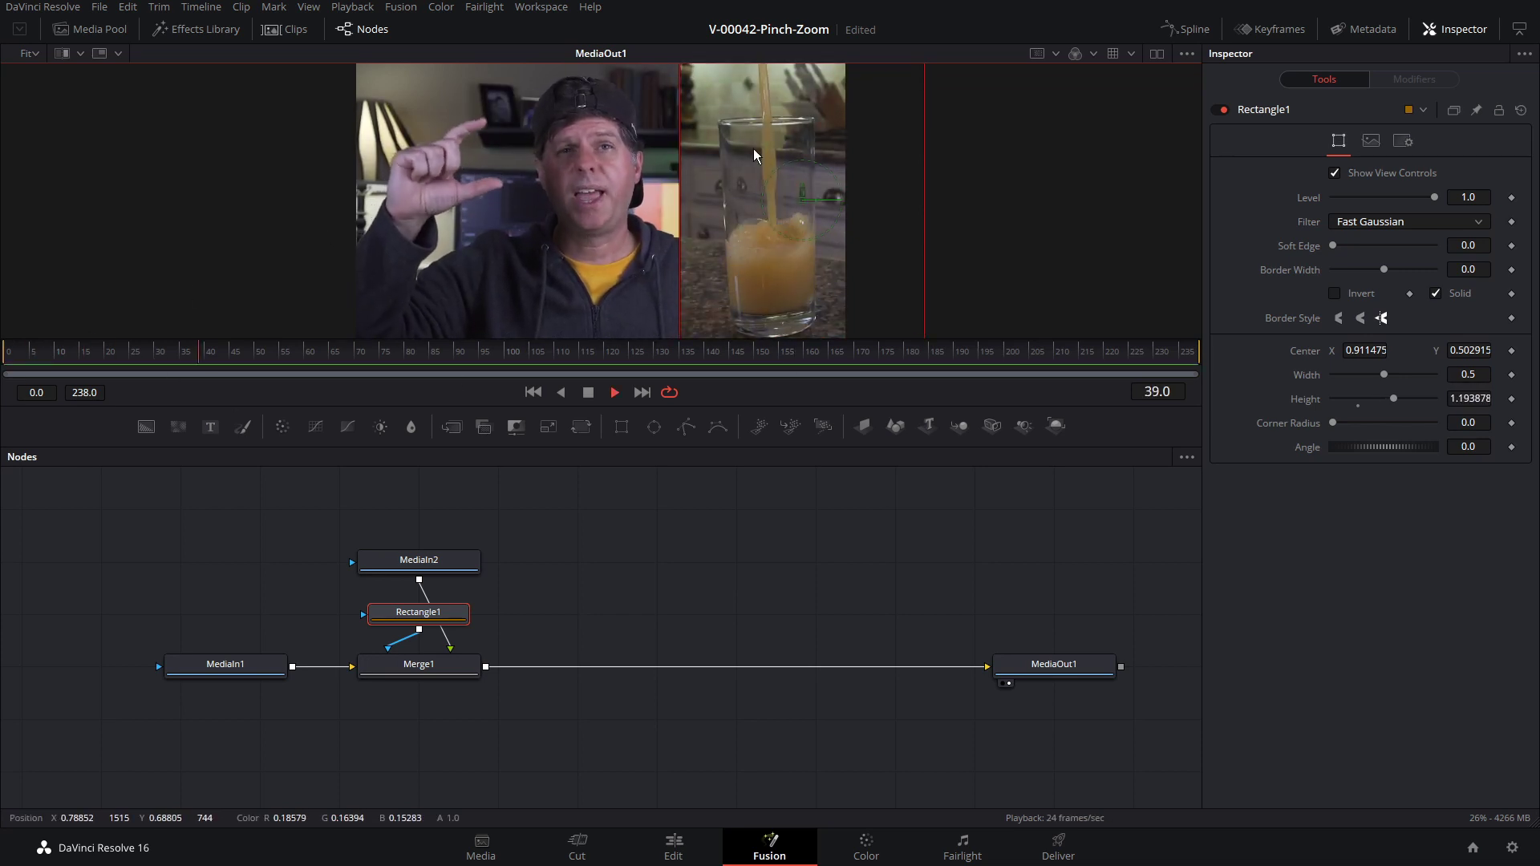
pyautogui.press('space')
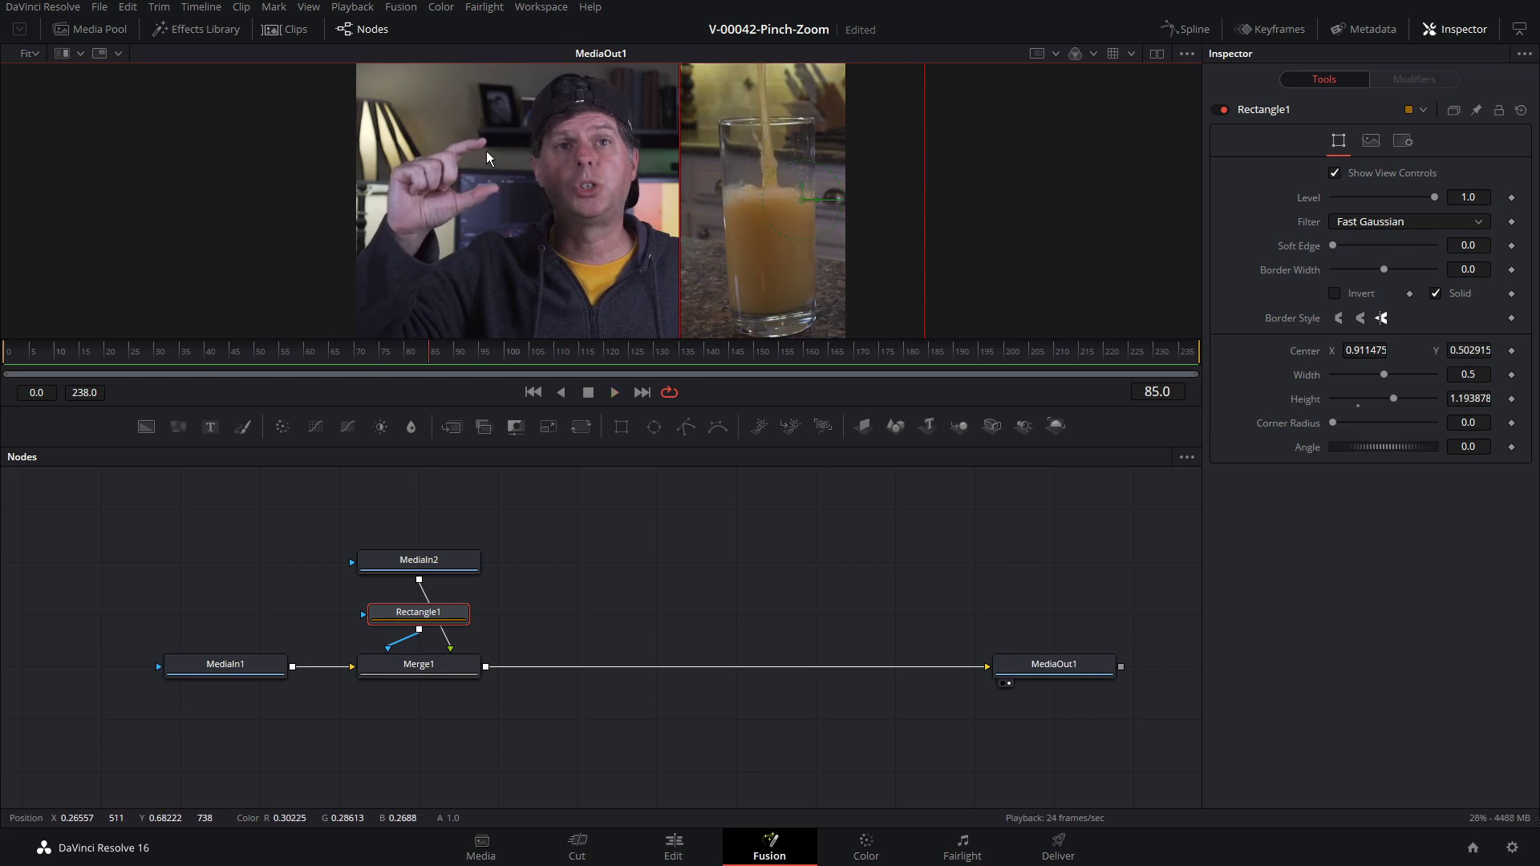
# Move the Rectangle1 node below Merge1 and insert a Tracker node between MediaIn1 and Merge1
pyautogui.moveTo(446, 614); pyautogui.dragTo(446, 735)
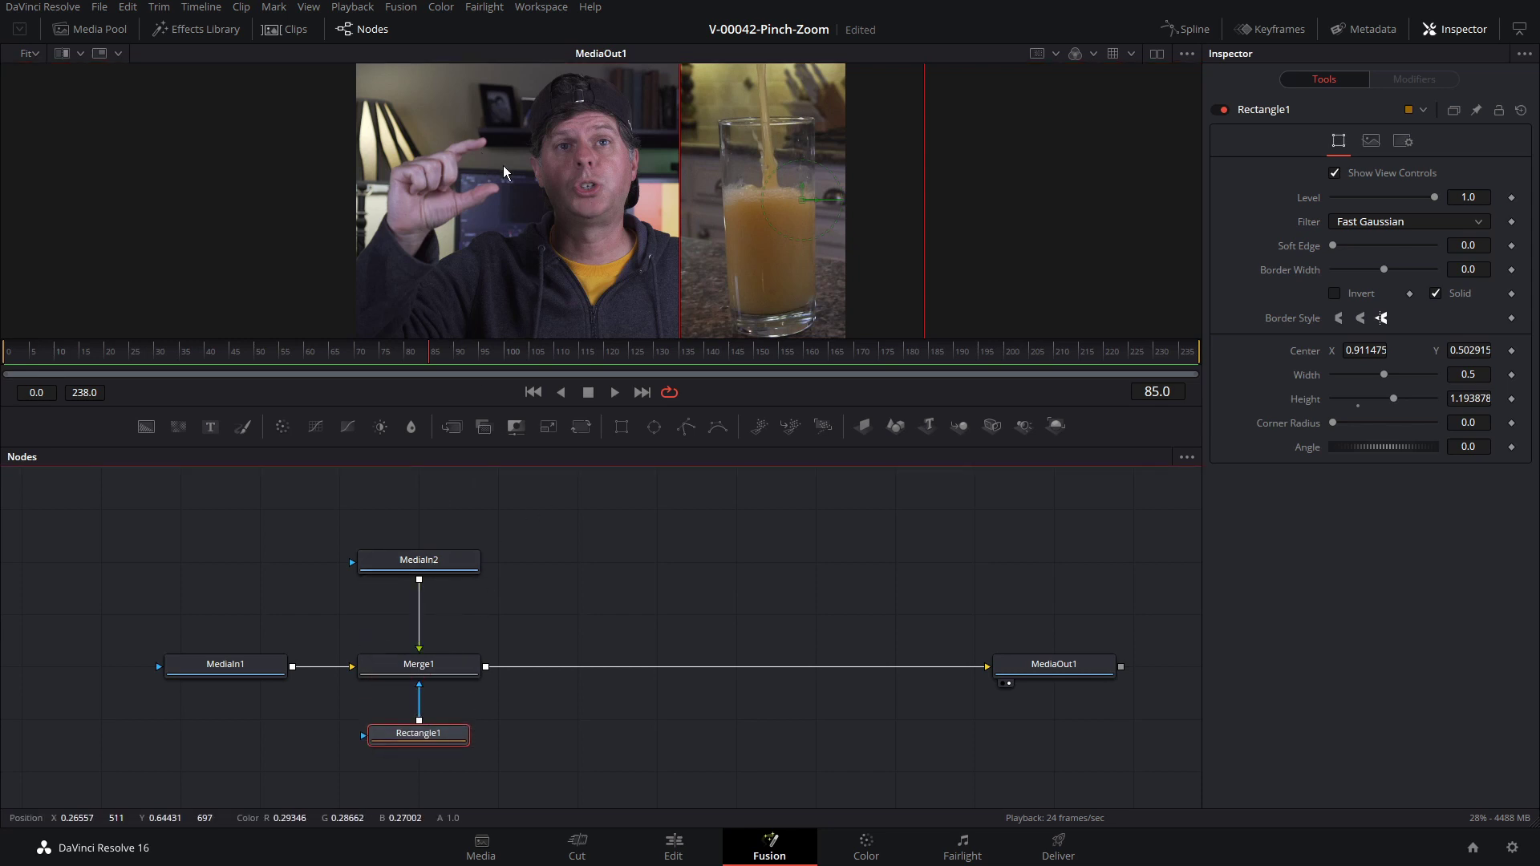
pyautogui.moveTo(320, 362)
pyautogui.mouseDown()
pyautogui.moveTo(181, 360)
pyautogui.moveTo(301, 361)
pyautogui.mouseUp()
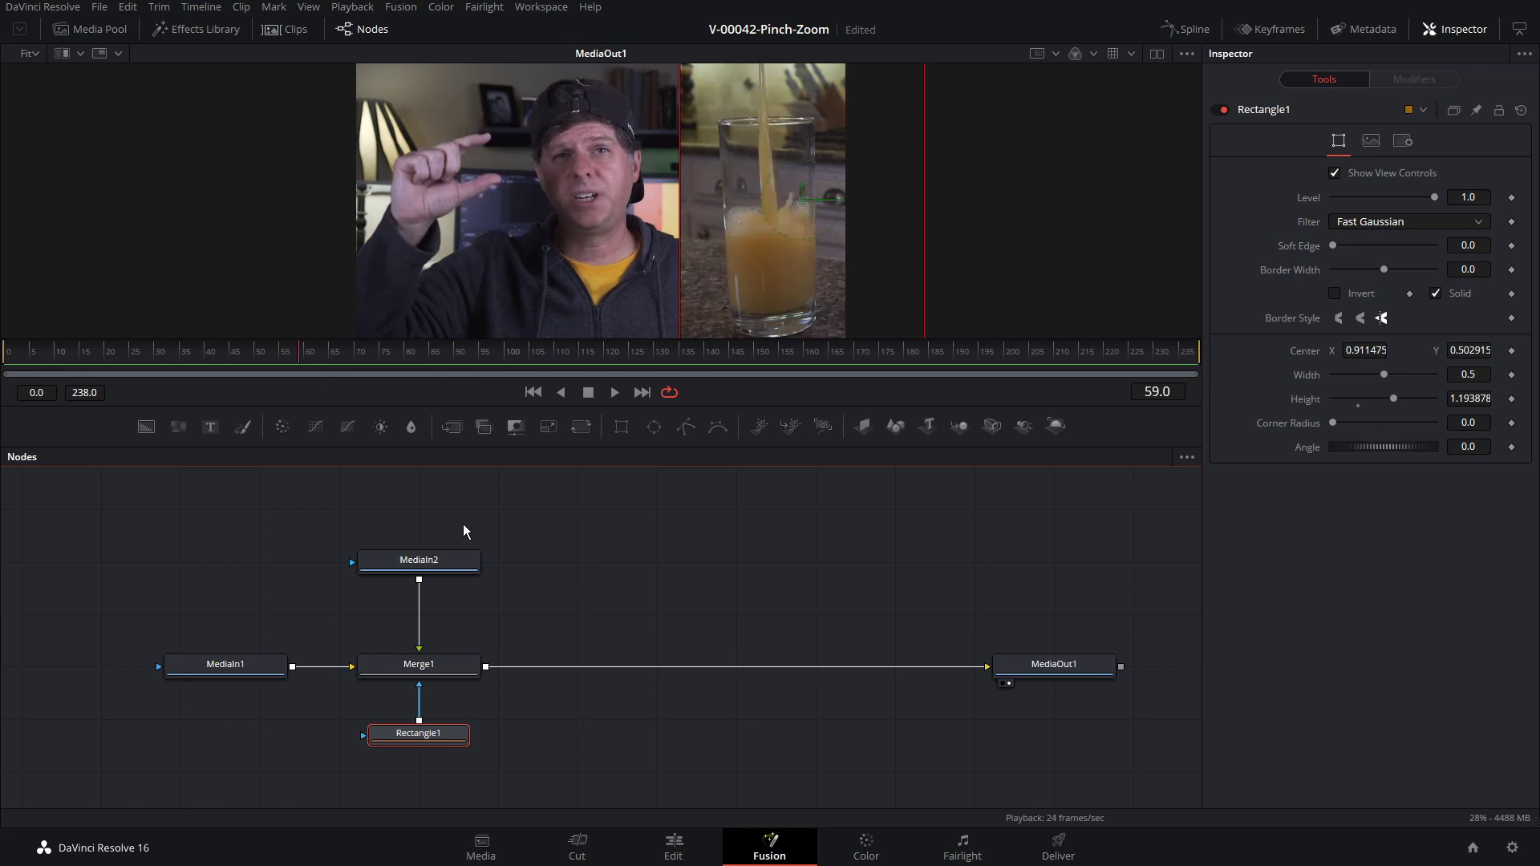
pyautogui.moveTo(240, 675); pyautogui.dragTo(115, 675)
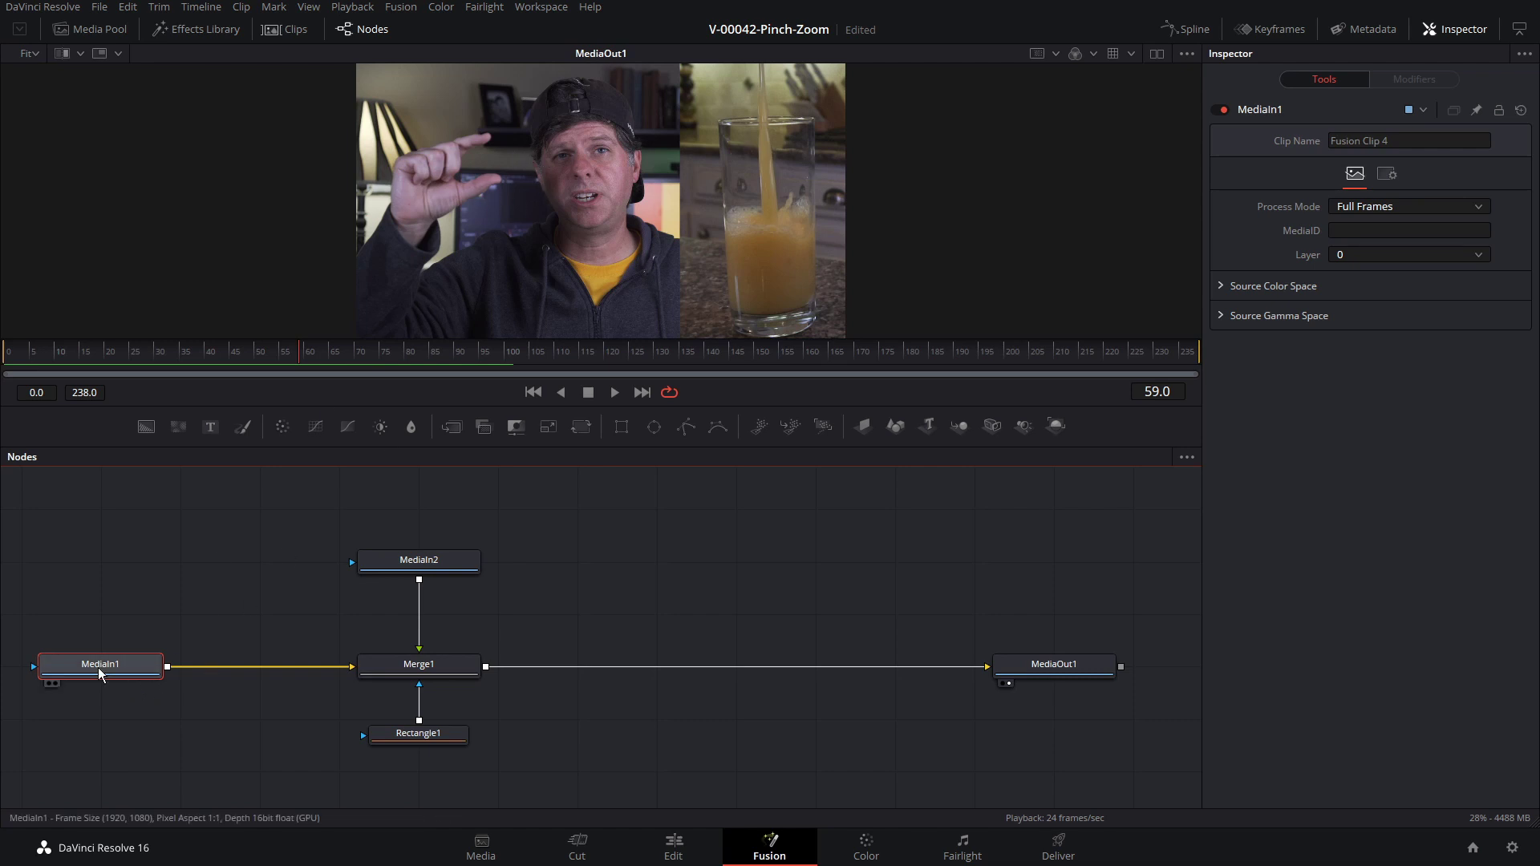
pyautogui.hotkey('shift', 'space')
pyautogui.write('tra')
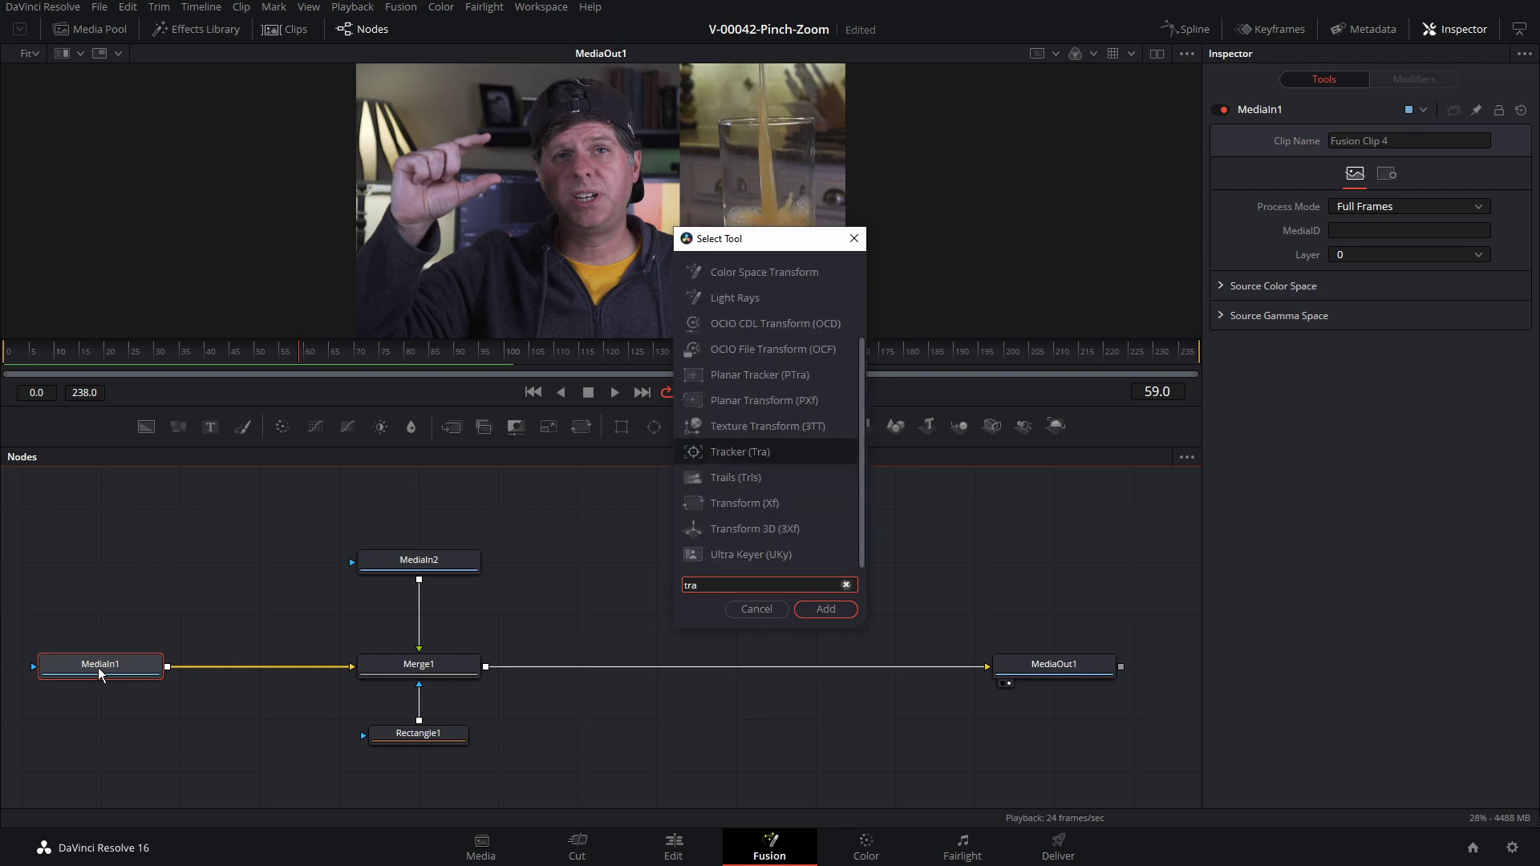
pyautogui.press('Return')
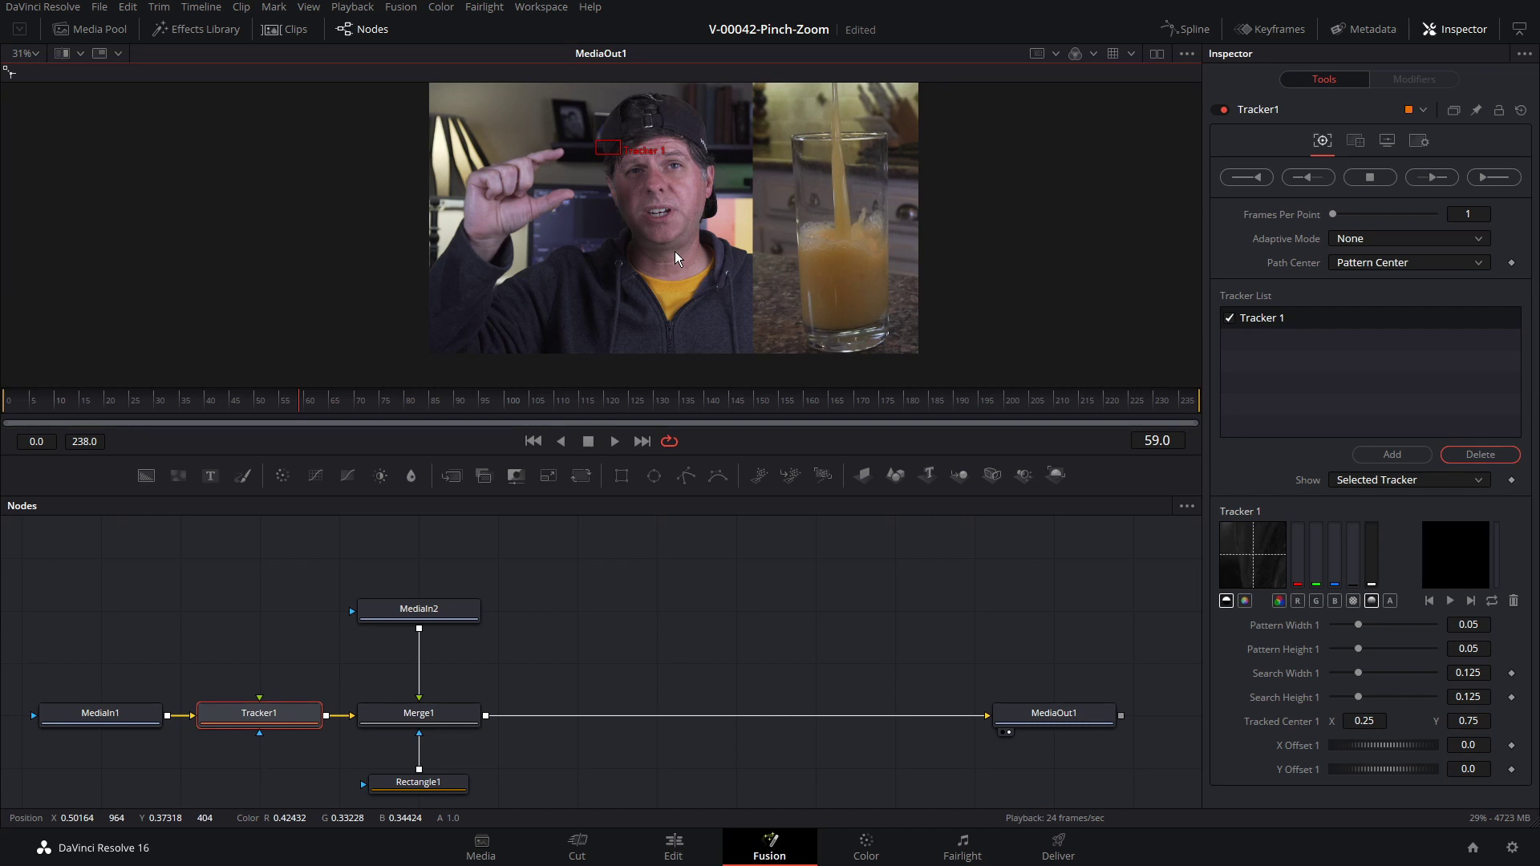
# Fit Tracker 1's pattern (about 0.04 by 0.06) and search area (about 0.14 by 0.18) to the index fingertip, and reposition it at frame 0
pyautogui.moveTo(563, 146)
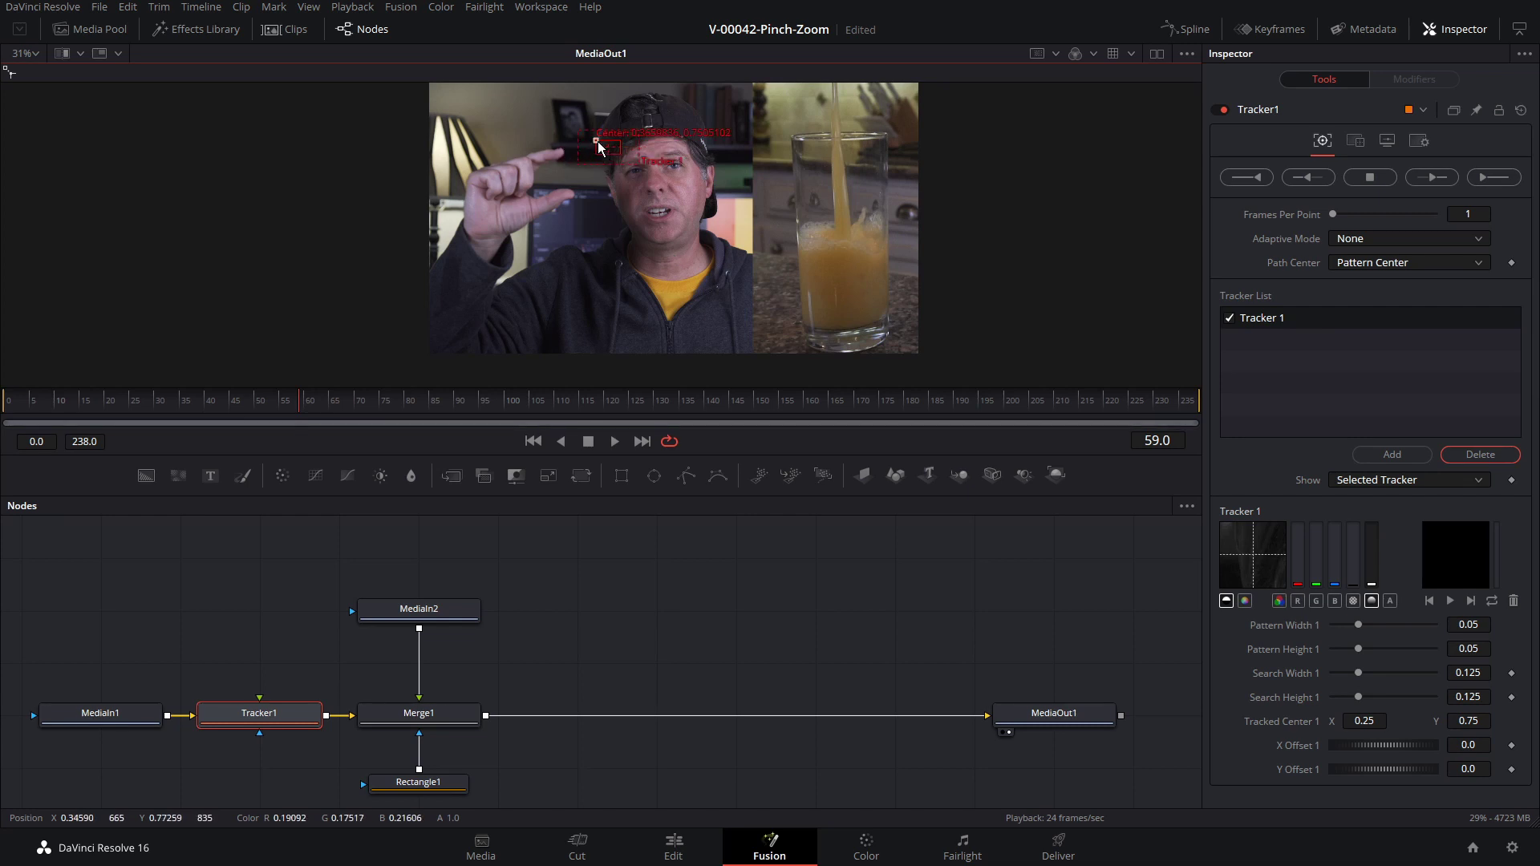
pyautogui.moveTo(596, 147); pyautogui.dragTo(550, 154)
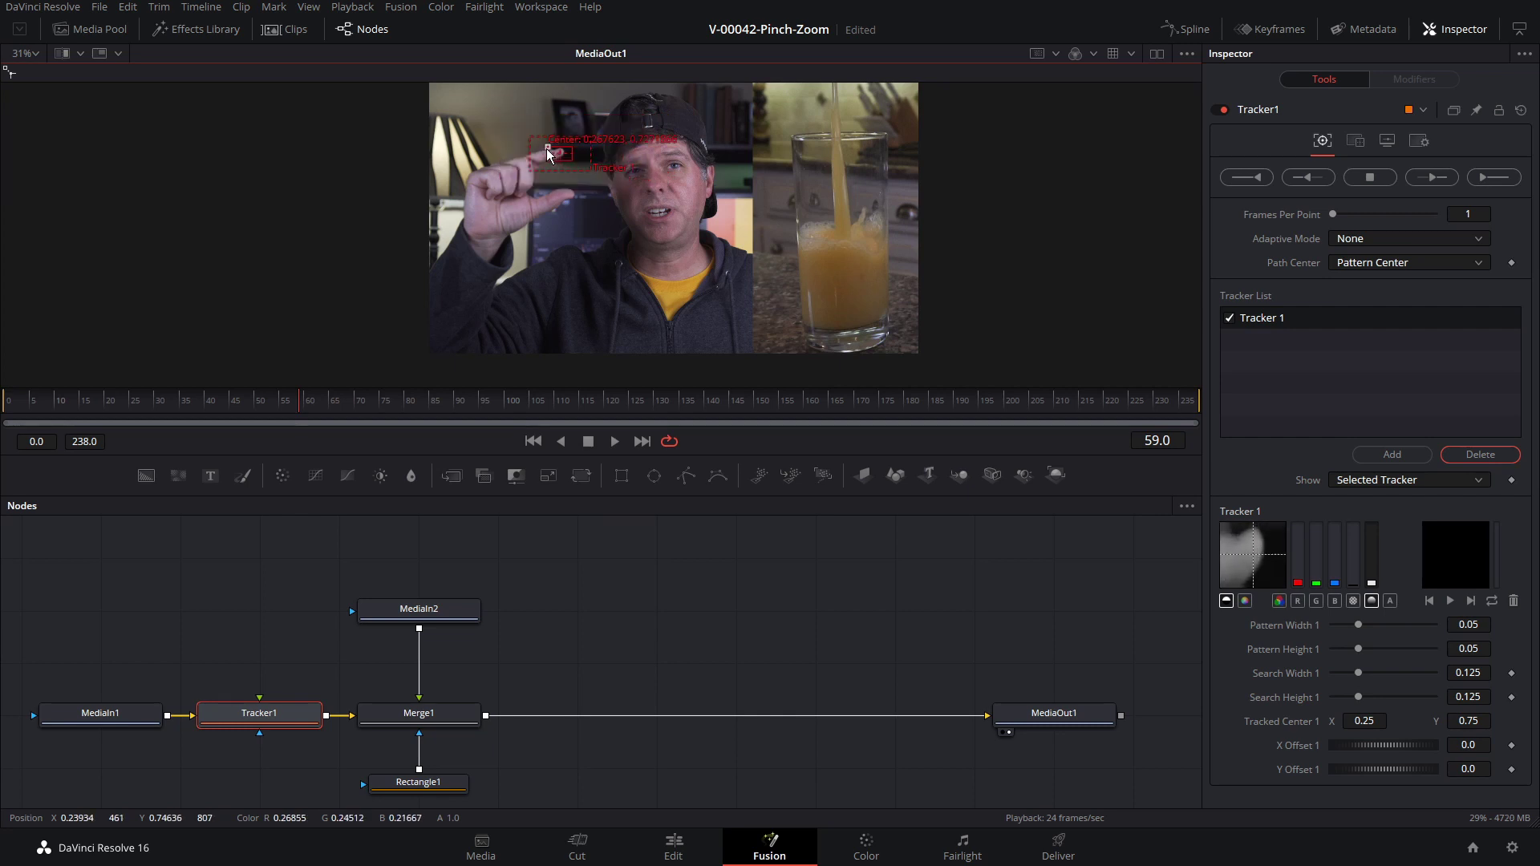
pyautogui.scroll(5, 550, 153)
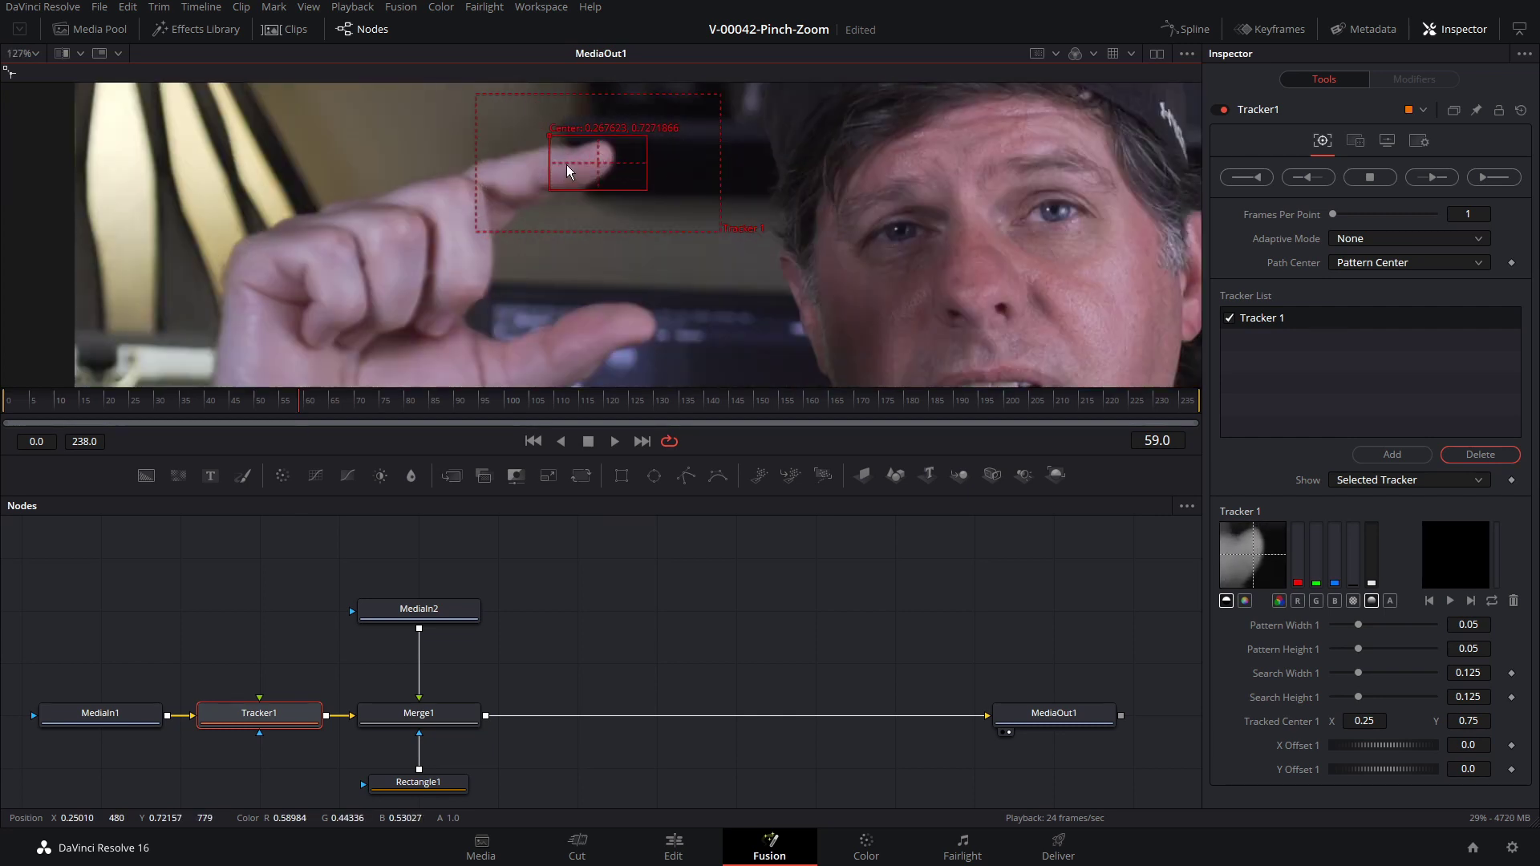
pyautogui.moveTo(549, 136); pyautogui.dragTo(549, 137)
pyautogui.moveTo(633, 186); pyautogui.dragTo(637, 173)
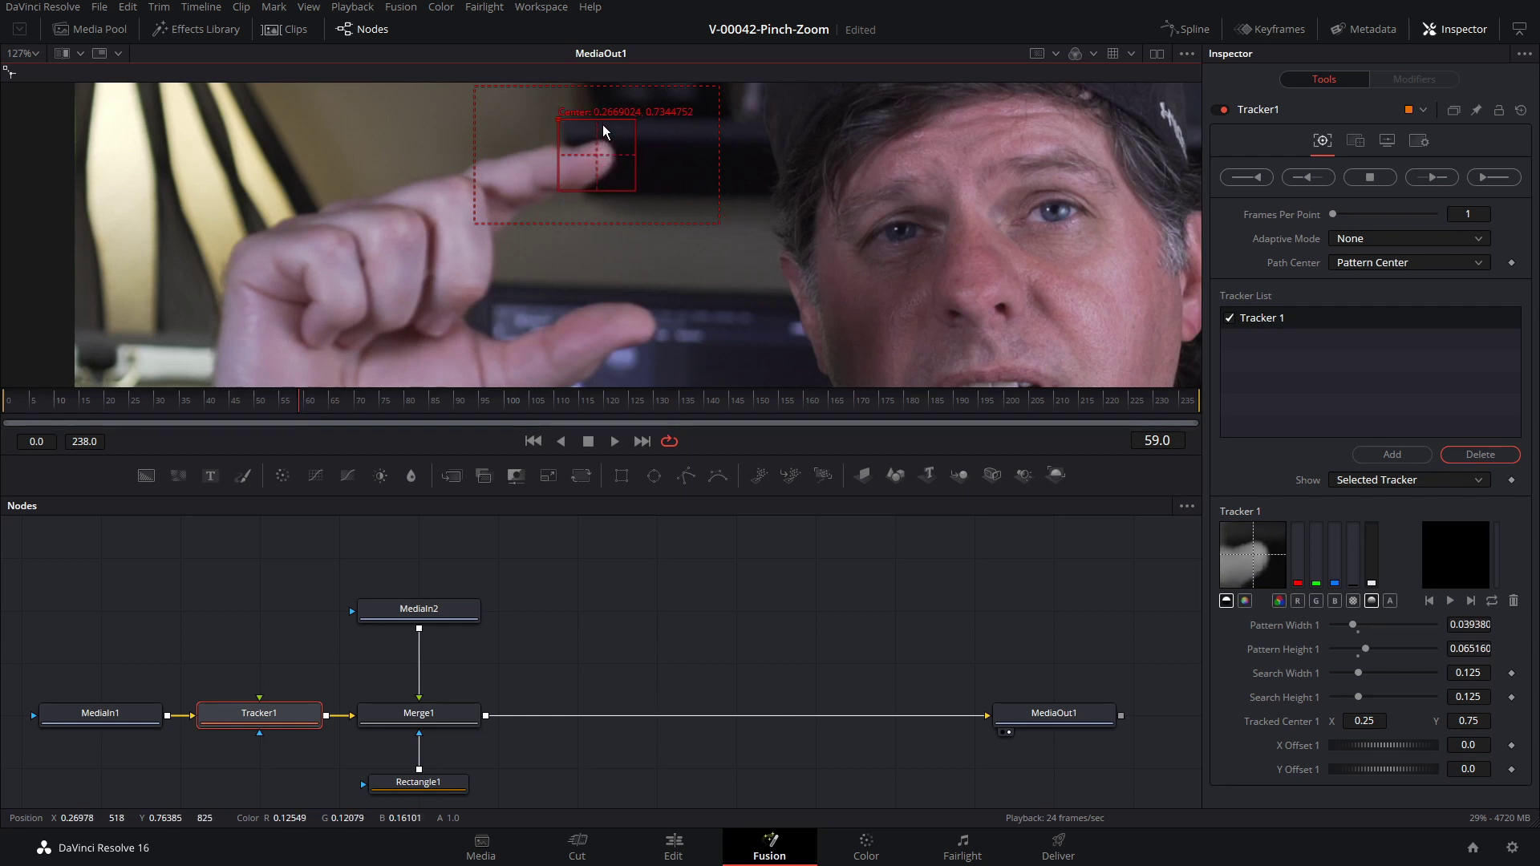
pyautogui.moveTo(604, 127); pyautogui.dragTo(604, 130)
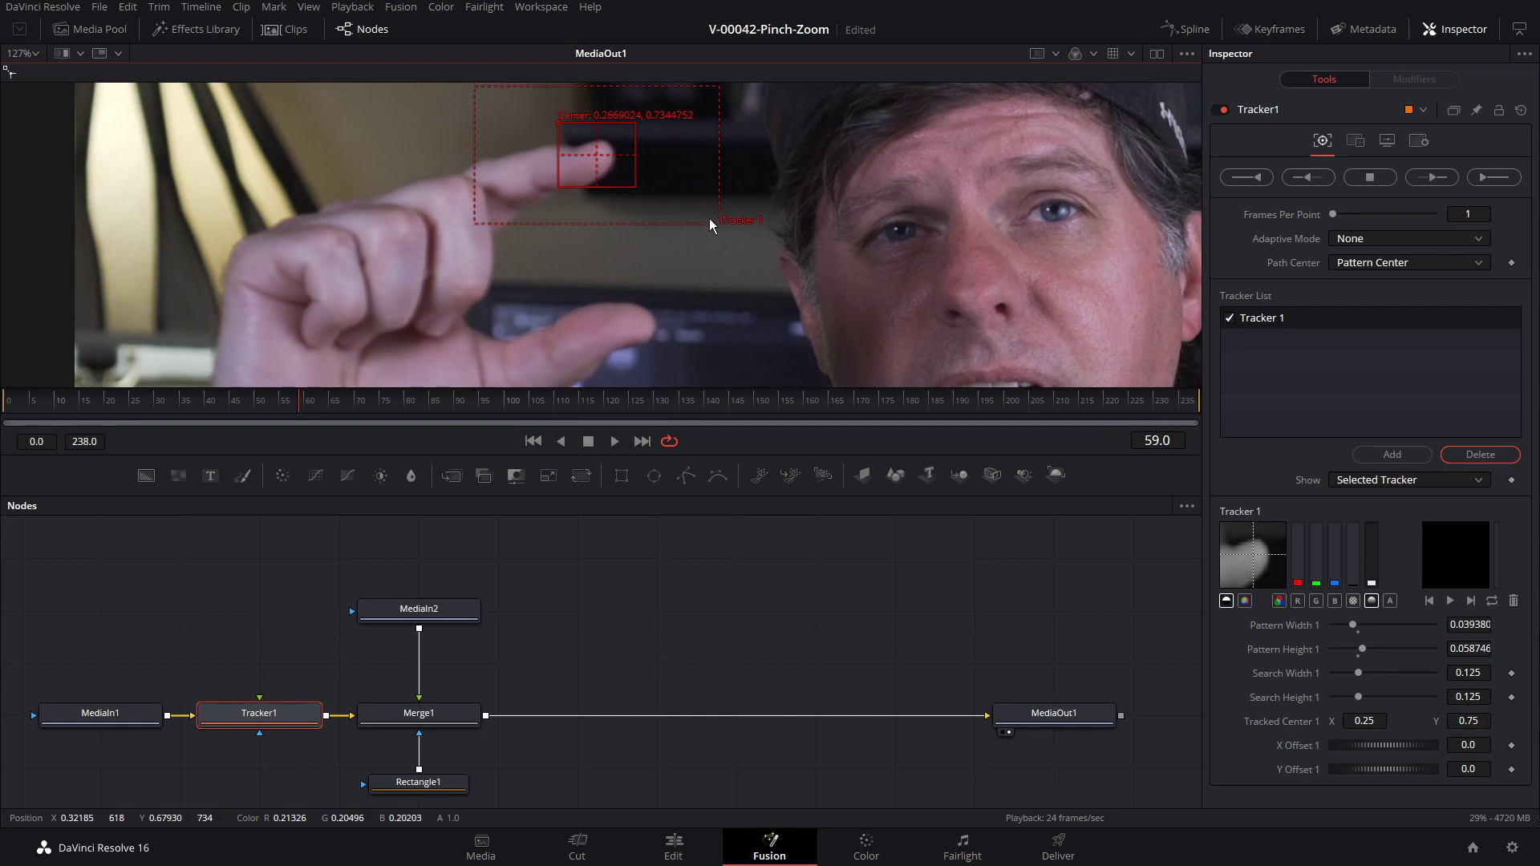
pyautogui.moveTo(716, 229); pyautogui.dragTo(731, 258)
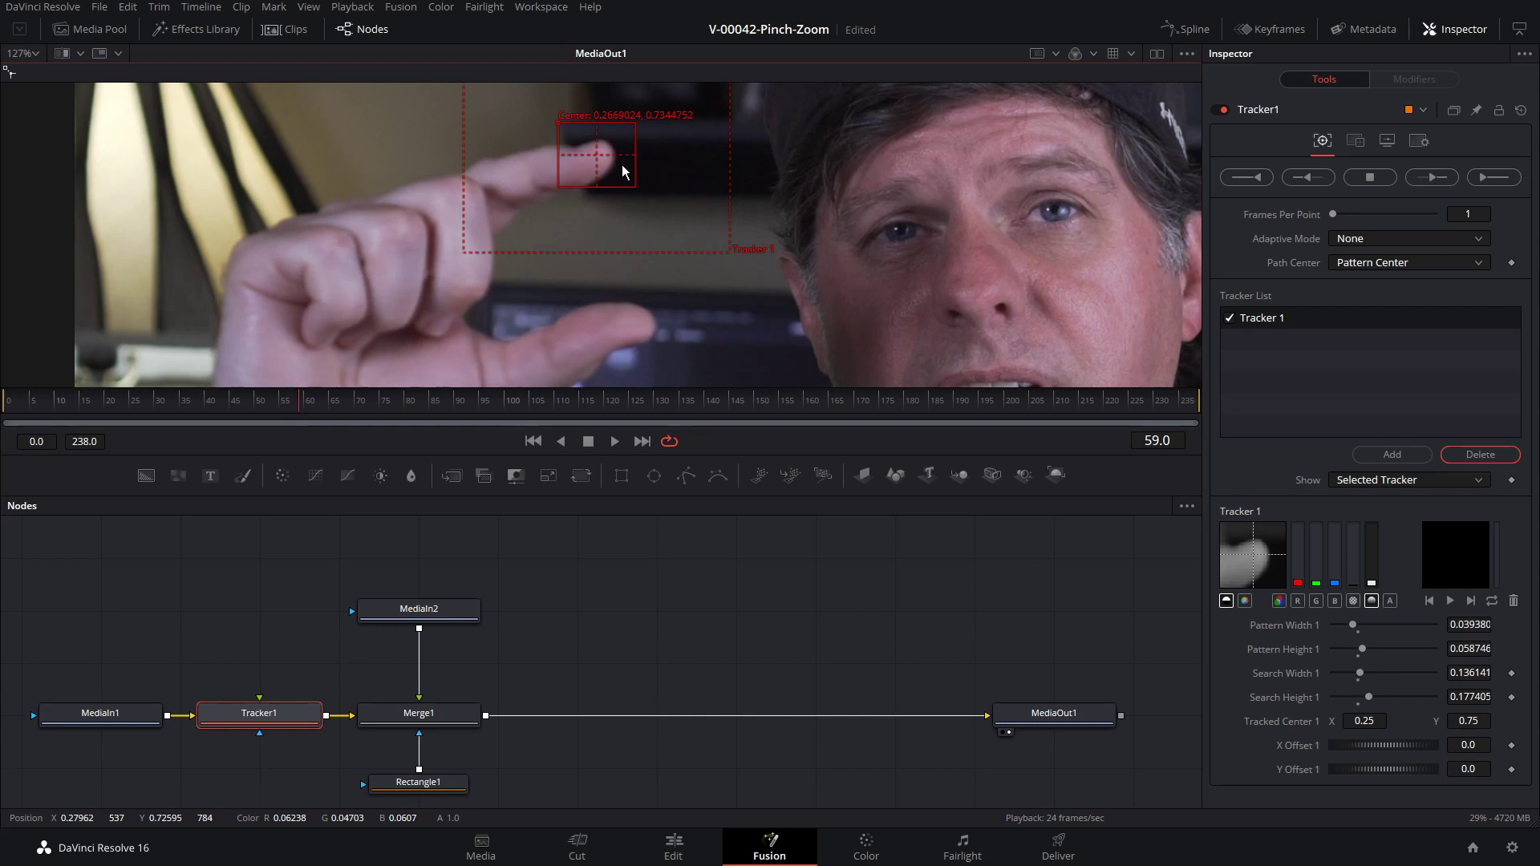
pyautogui.scroll(3, 626, 230)
pyautogui.scroll(-6, 625, 217)
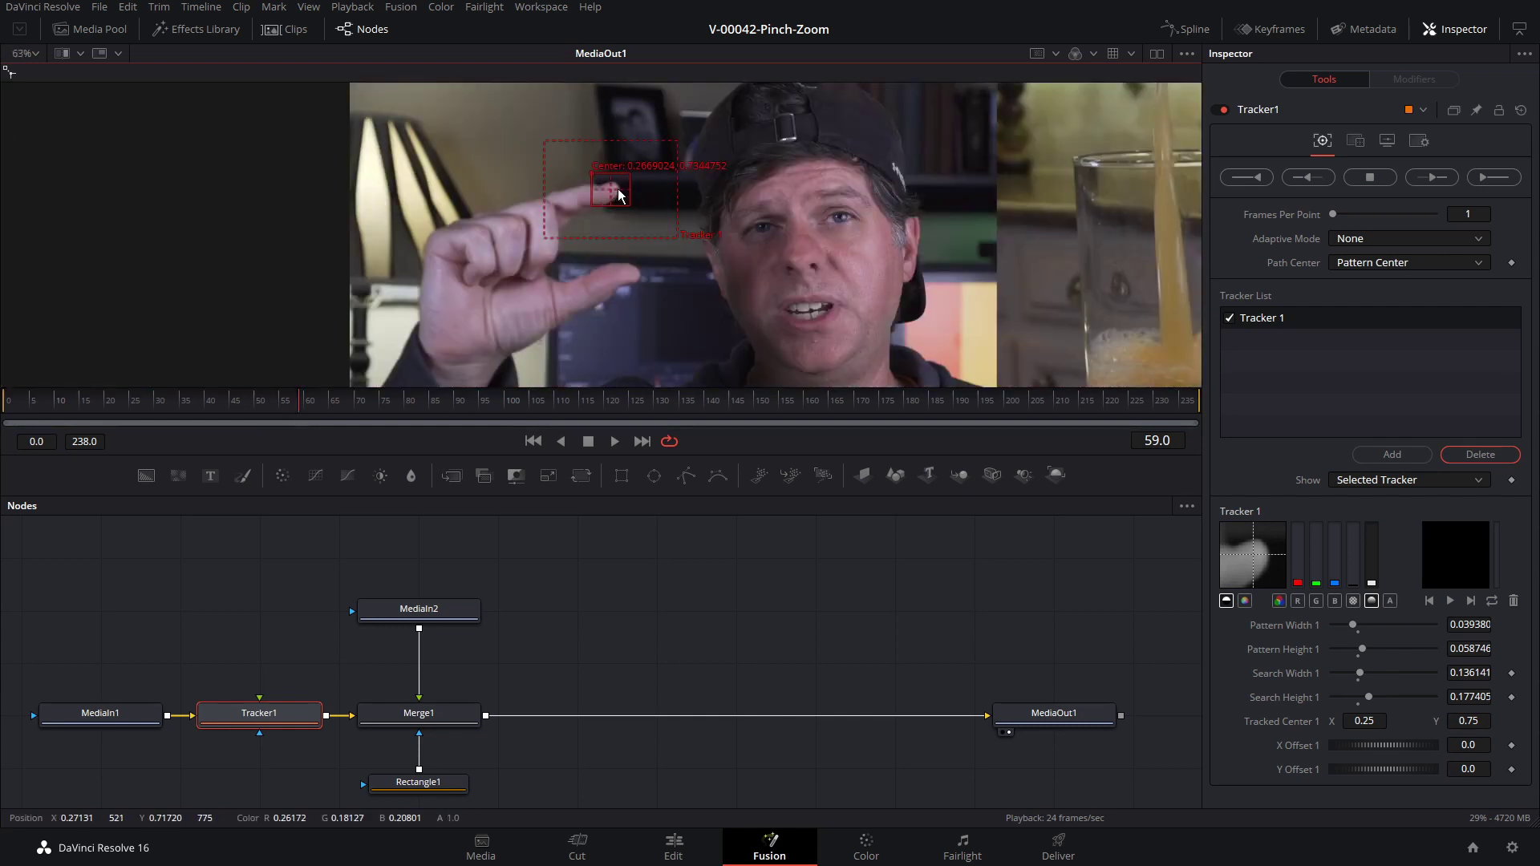
pyautogui.moveTo(298, 401); pyautogui.dragTo(8, 406)
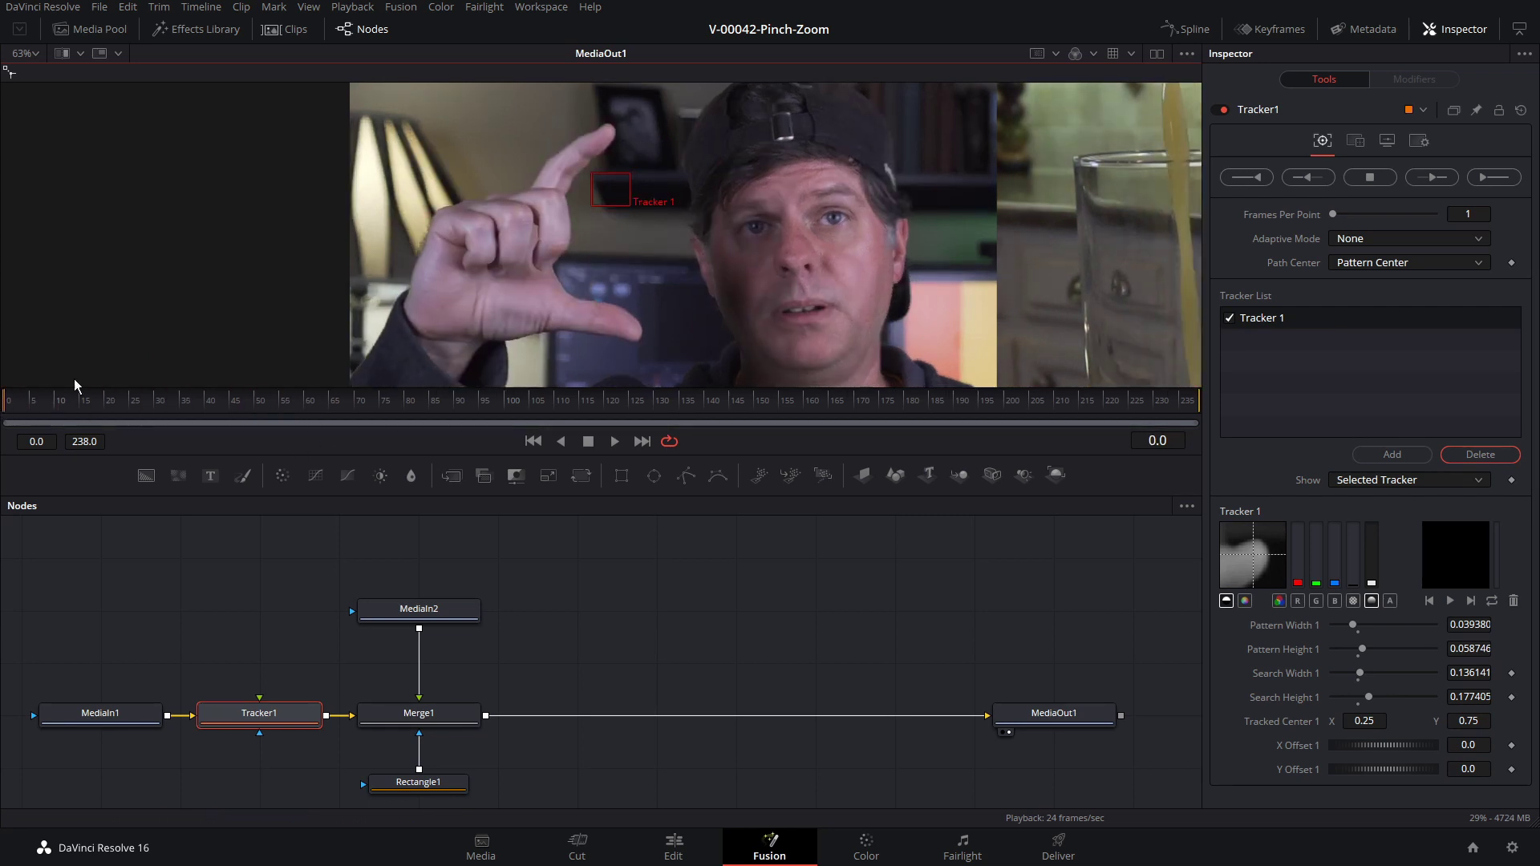
pyautogui.moveTo(593, 181); pyautogui.dragTo(588, 110)
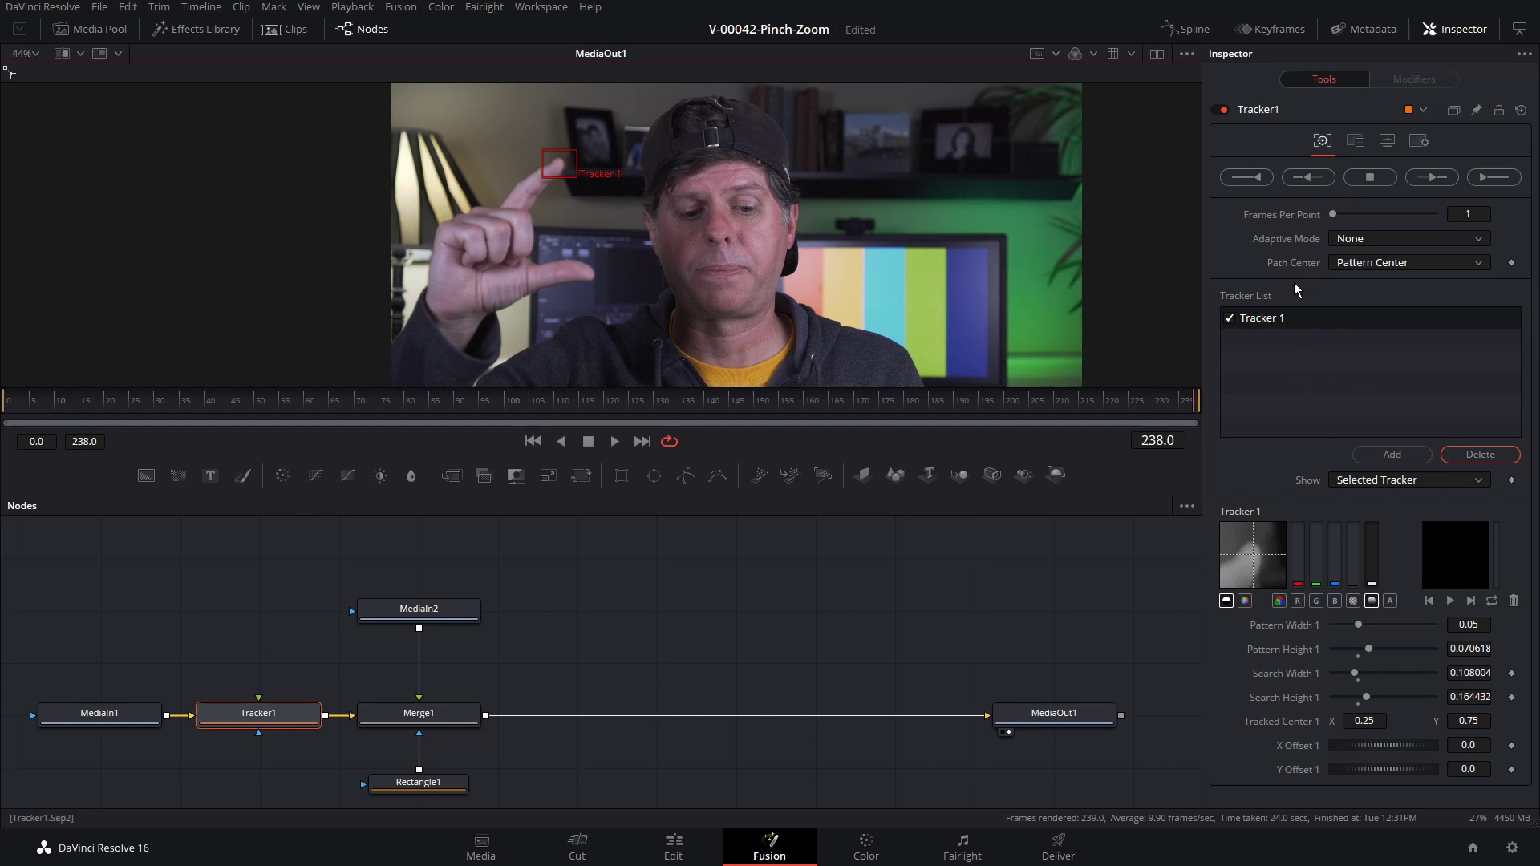
# Add a second tracker on the thumb tip with a pattern about 0.057 by 0.087, and align both trackers to the fingertips at frame 0
pyautogui.click(1378, 454)
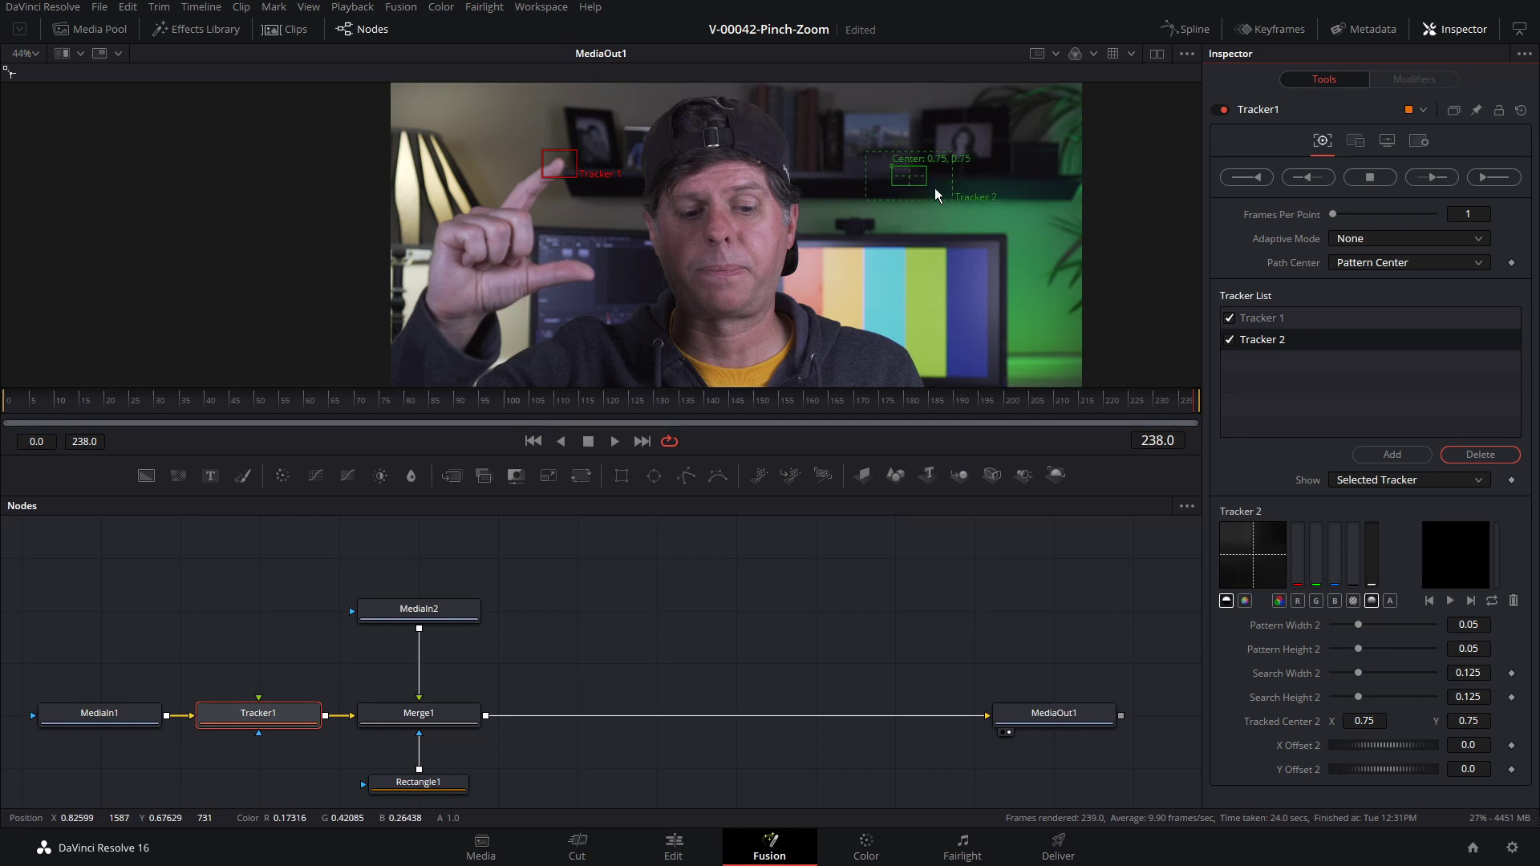
pyautogui.moveTo(892, 175); pyautogui.dragTo(564, 254)
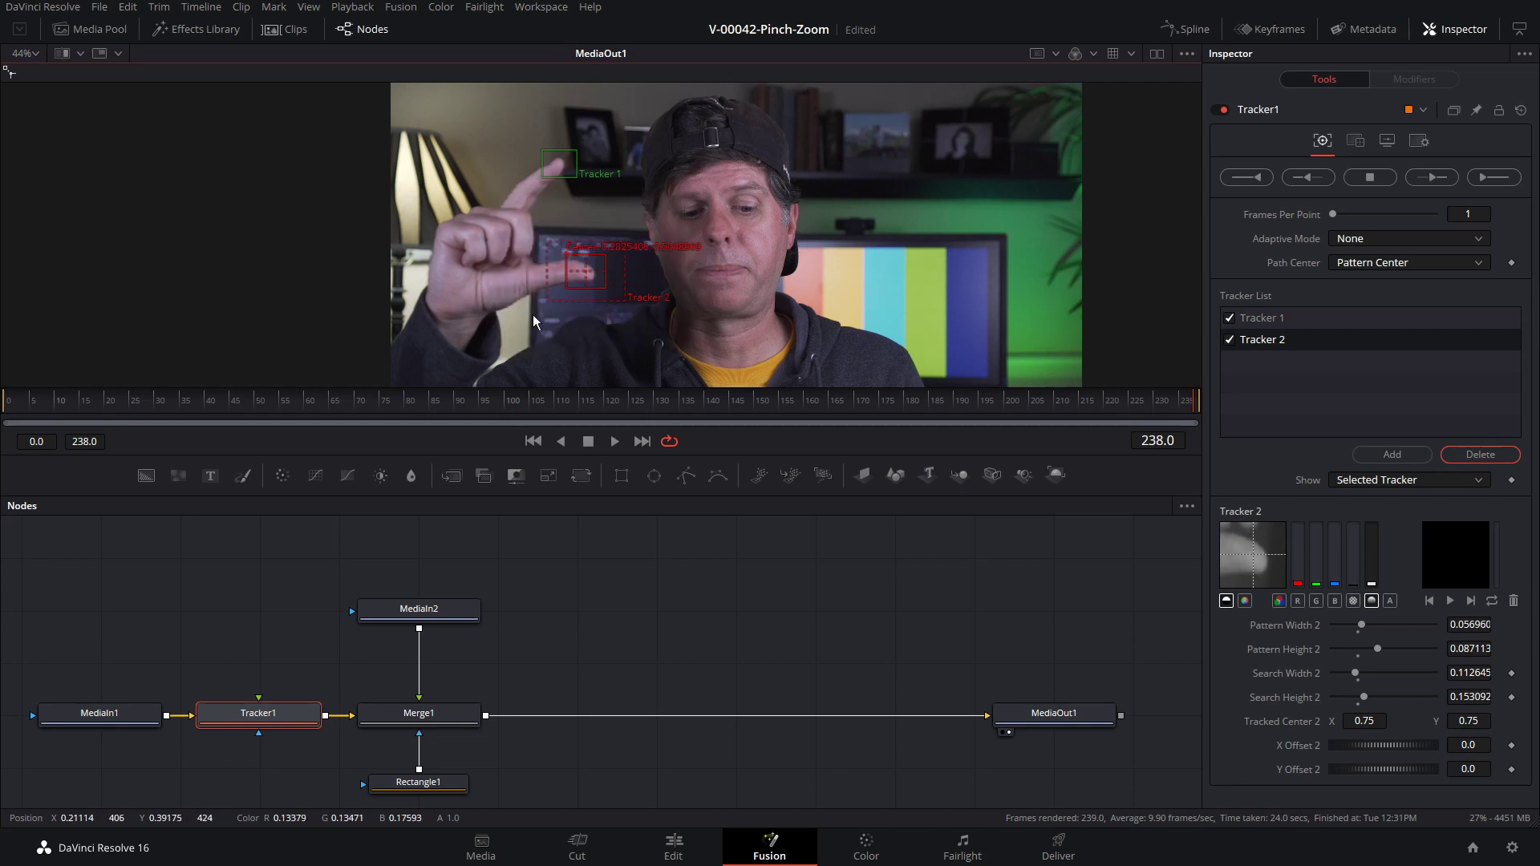
pyautogui.moveTo(192, 403); pyautogui.dragTo(7, 410)
pyautogui.moveTo(536, 150); pyautogui.dragTo(552, 127)
pyautogui.moveTo(569, 258); pyautogui.dragTo(570, 264)
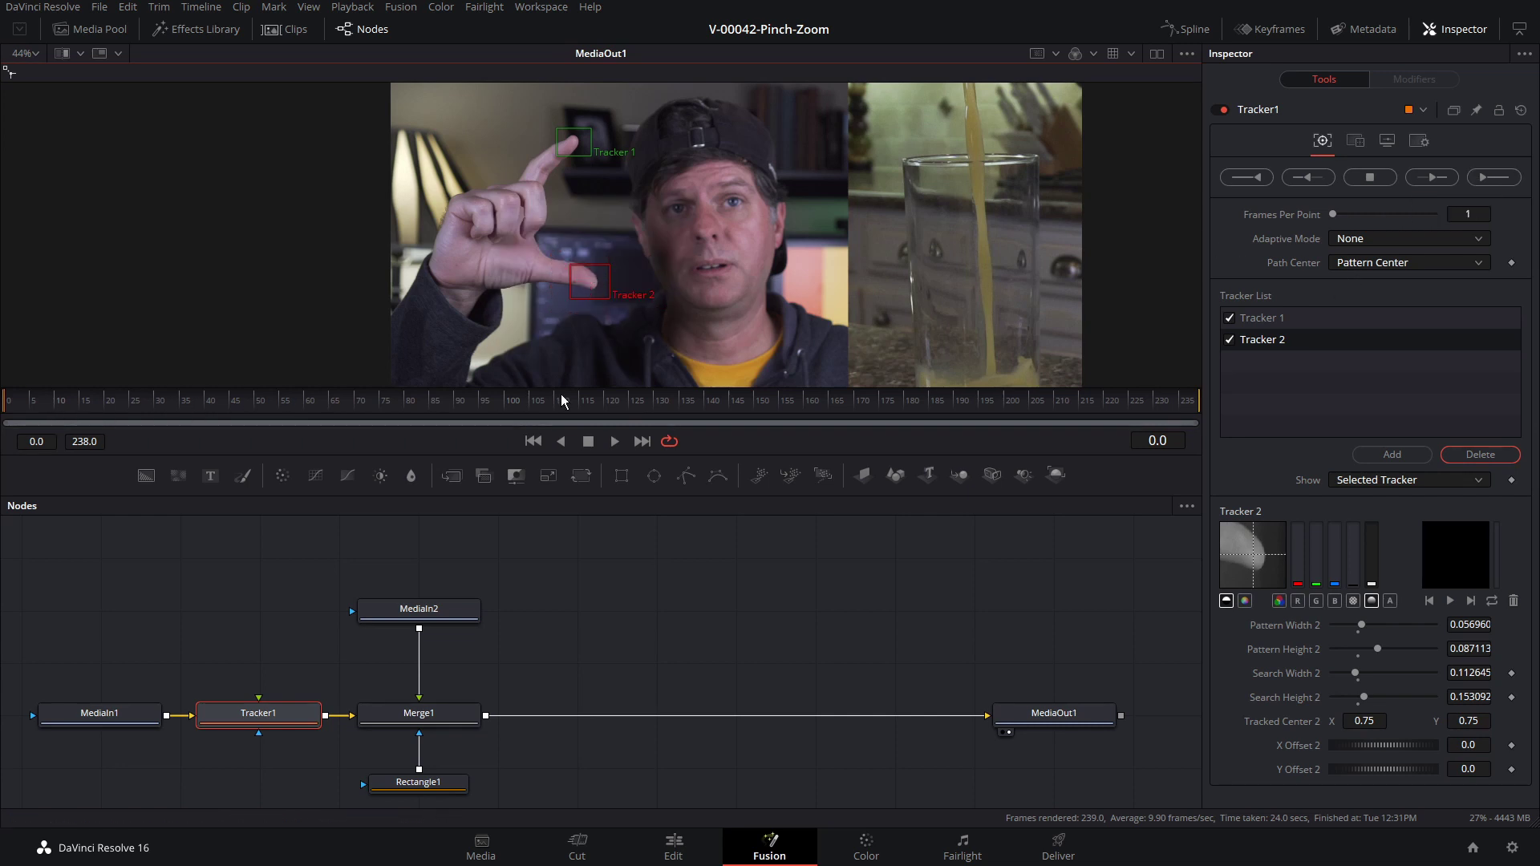
pyautogui.moveTo(571, 142)
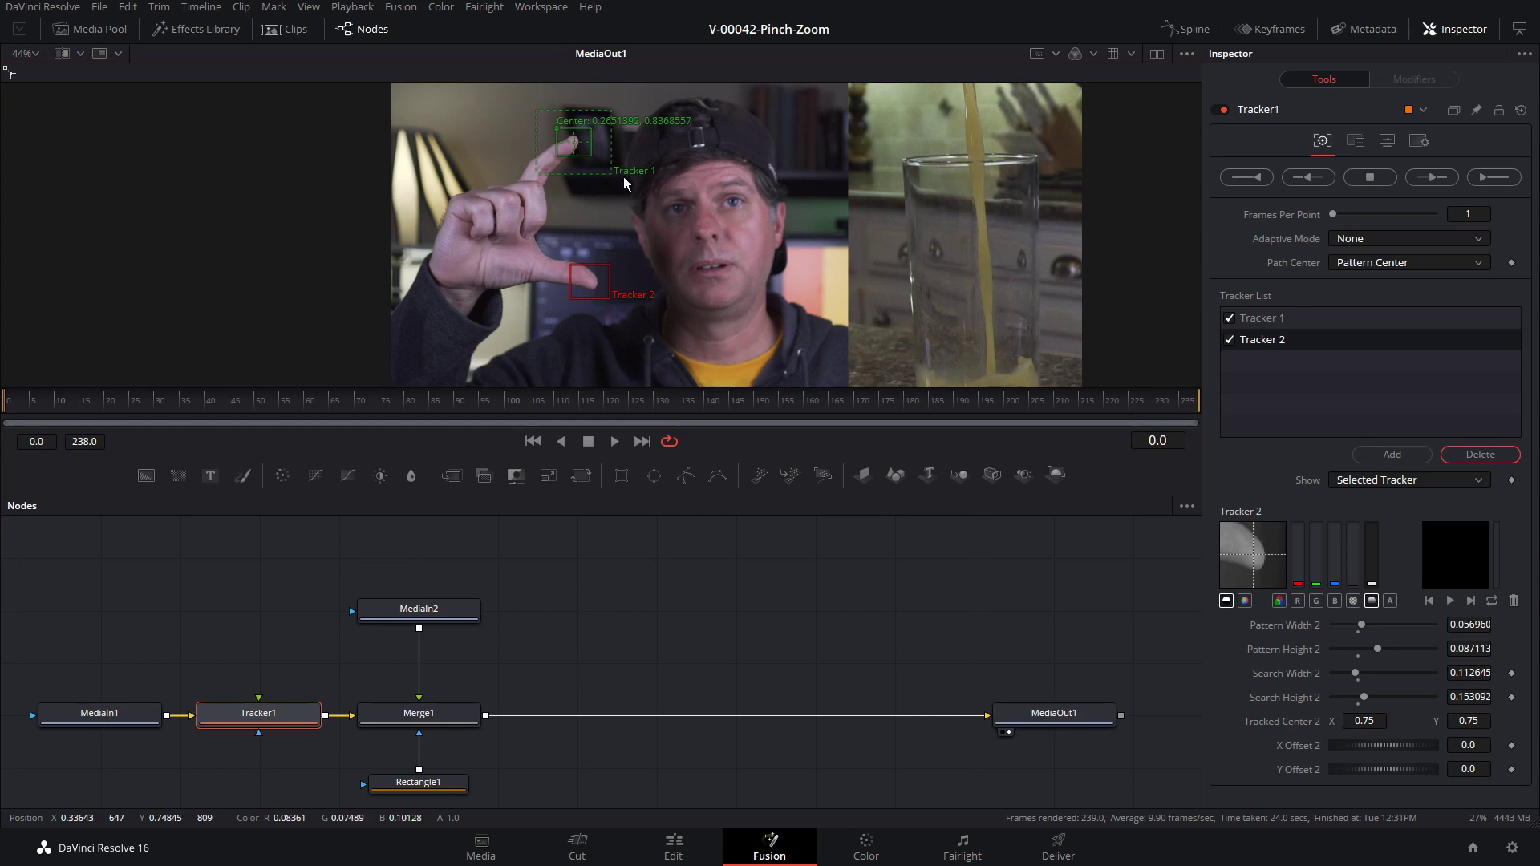
# Track both points forward through the whole clip and scrub through the frames to check the tracking
pyautogui.click(1493, 176)
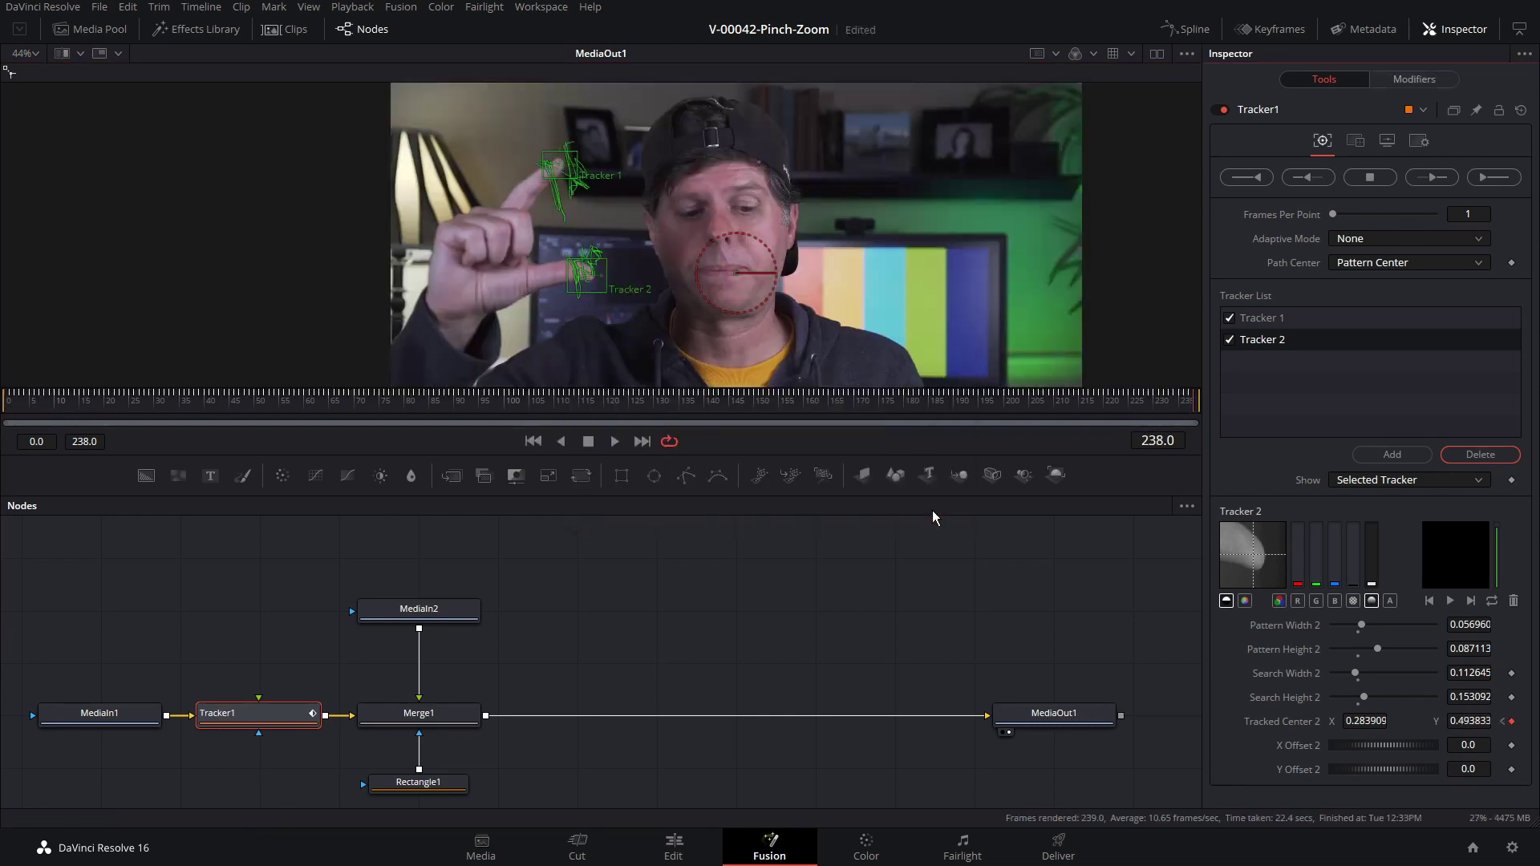
pyautogui.moveTo(100, 404); pyautogui.dragTo(155, 404)
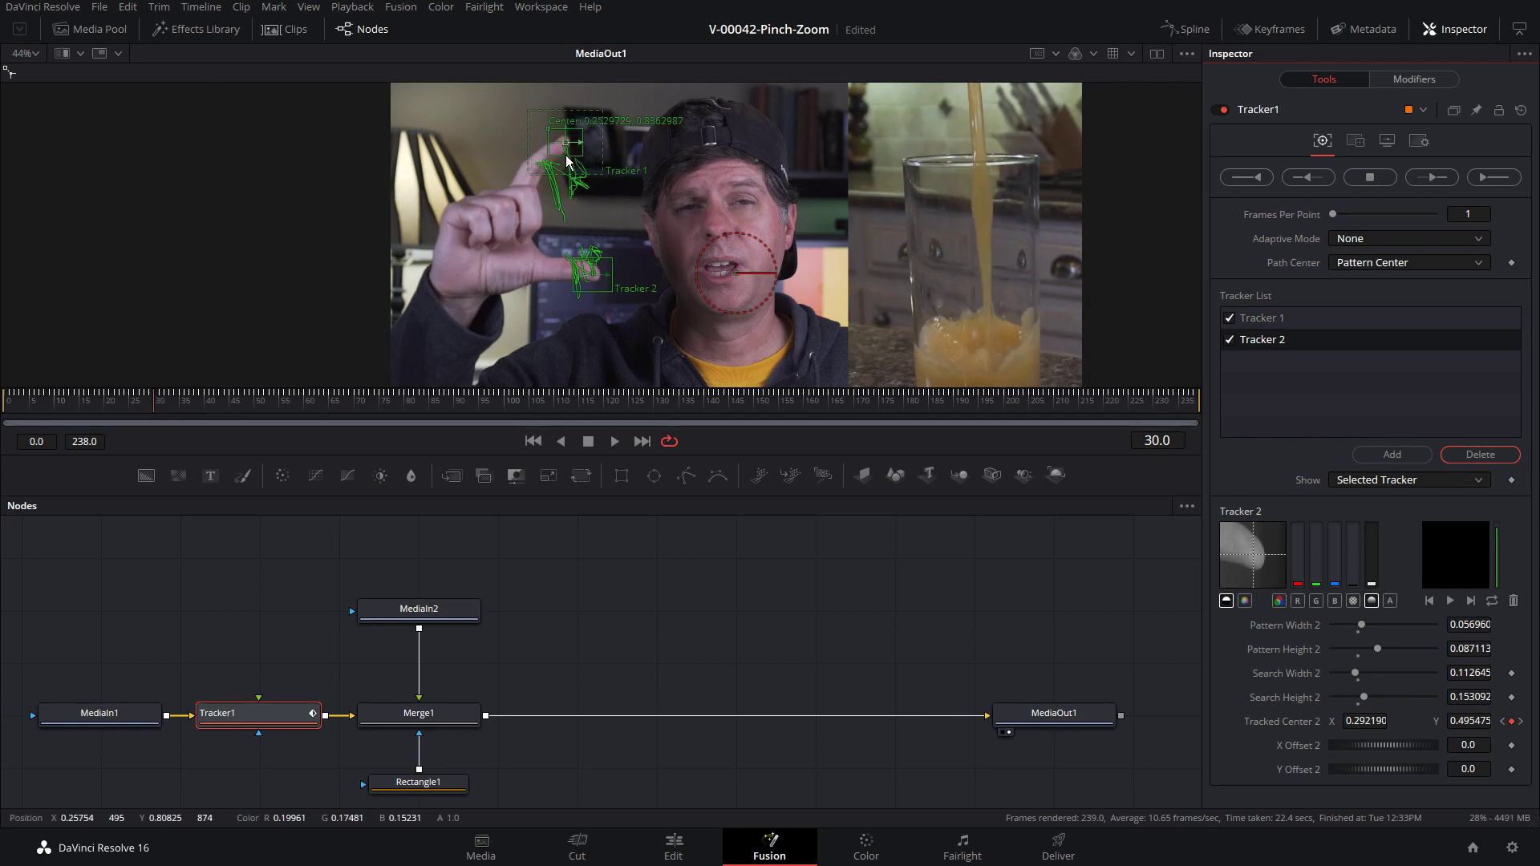
pyautogui.moveTo(432, 408); pyautogui.dragTo(134, 399)
pyautogui.click(1041, 713)
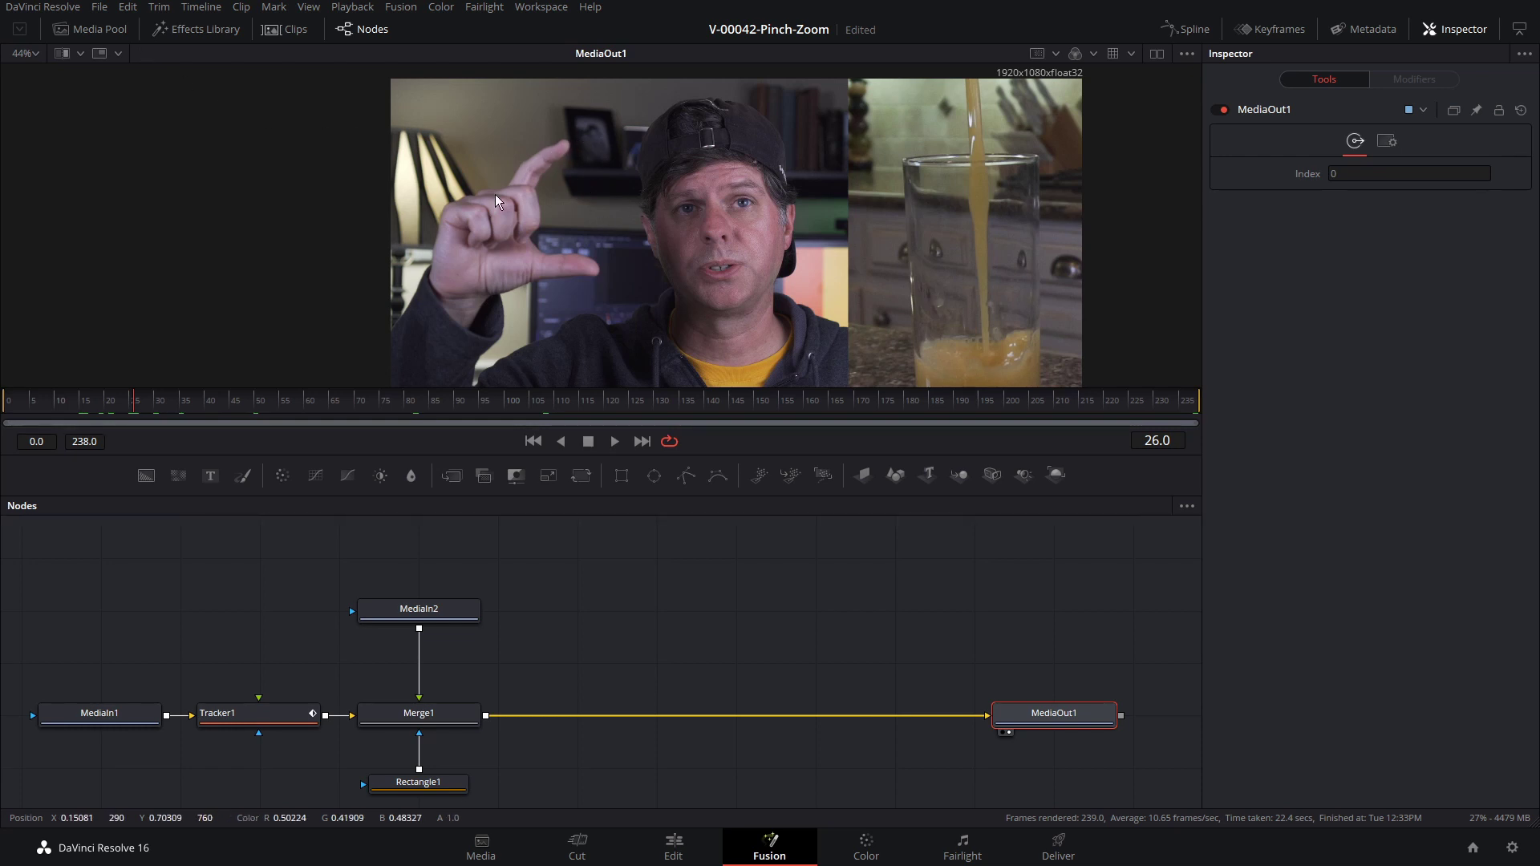
# Merge spot.png over the composite after Merge1 and position it on the index fingertip at center X about 0.25, Y about 0.81
pyautogui.click(102, 31)
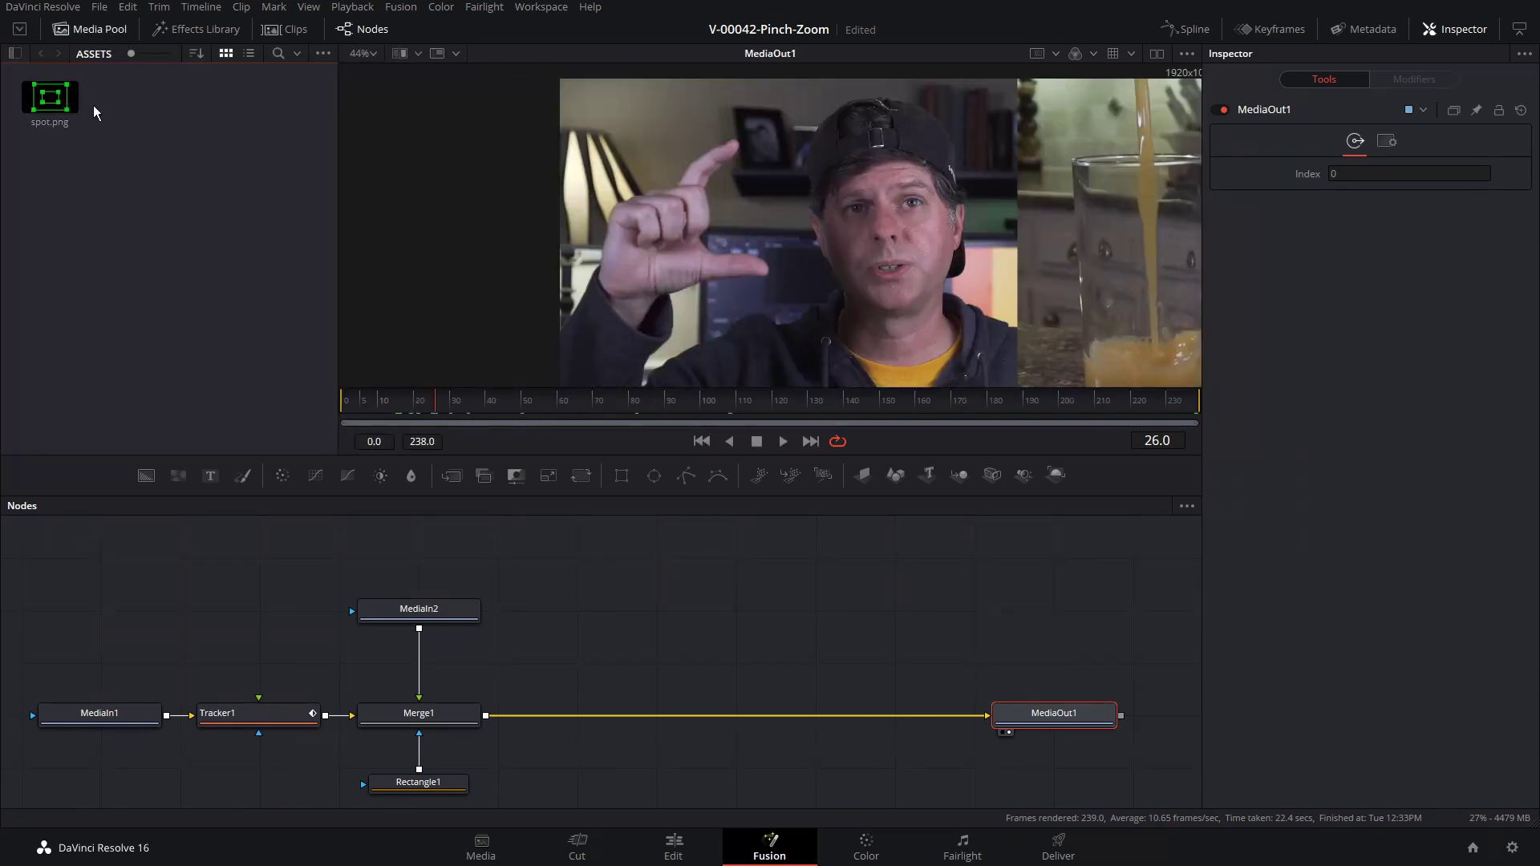
pyautogui.click(52, 101)
pyautogui.moveTo(267, 318); pyautogui.dragTo(486, 714)
pyautogui.click(582, 607)
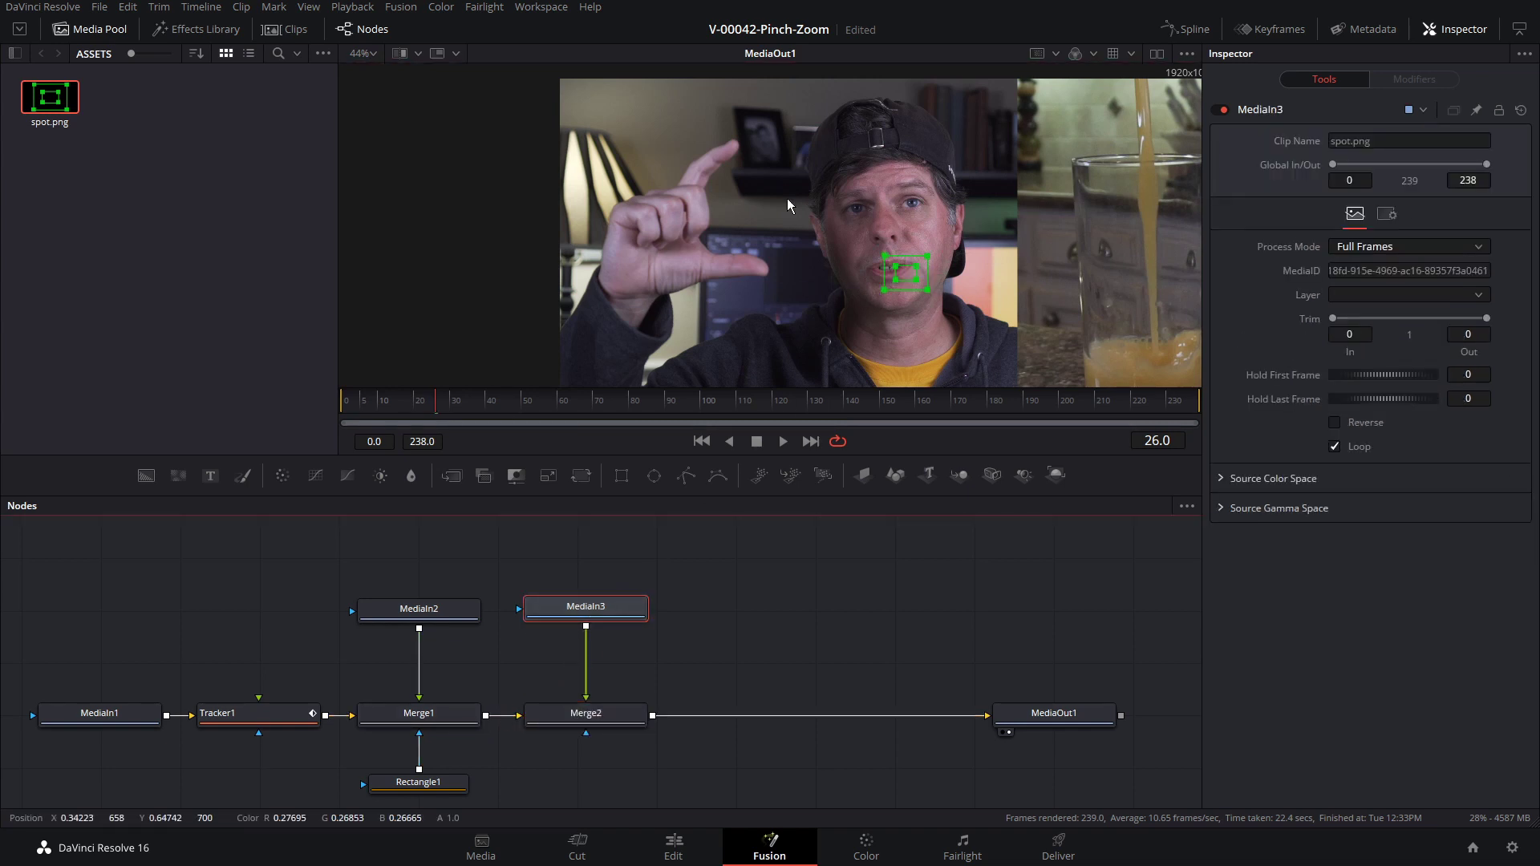
pyautogui.click(589, 718)
pyautogui.moveTo(906, 271); pyautogui.dragTo(733, 154)
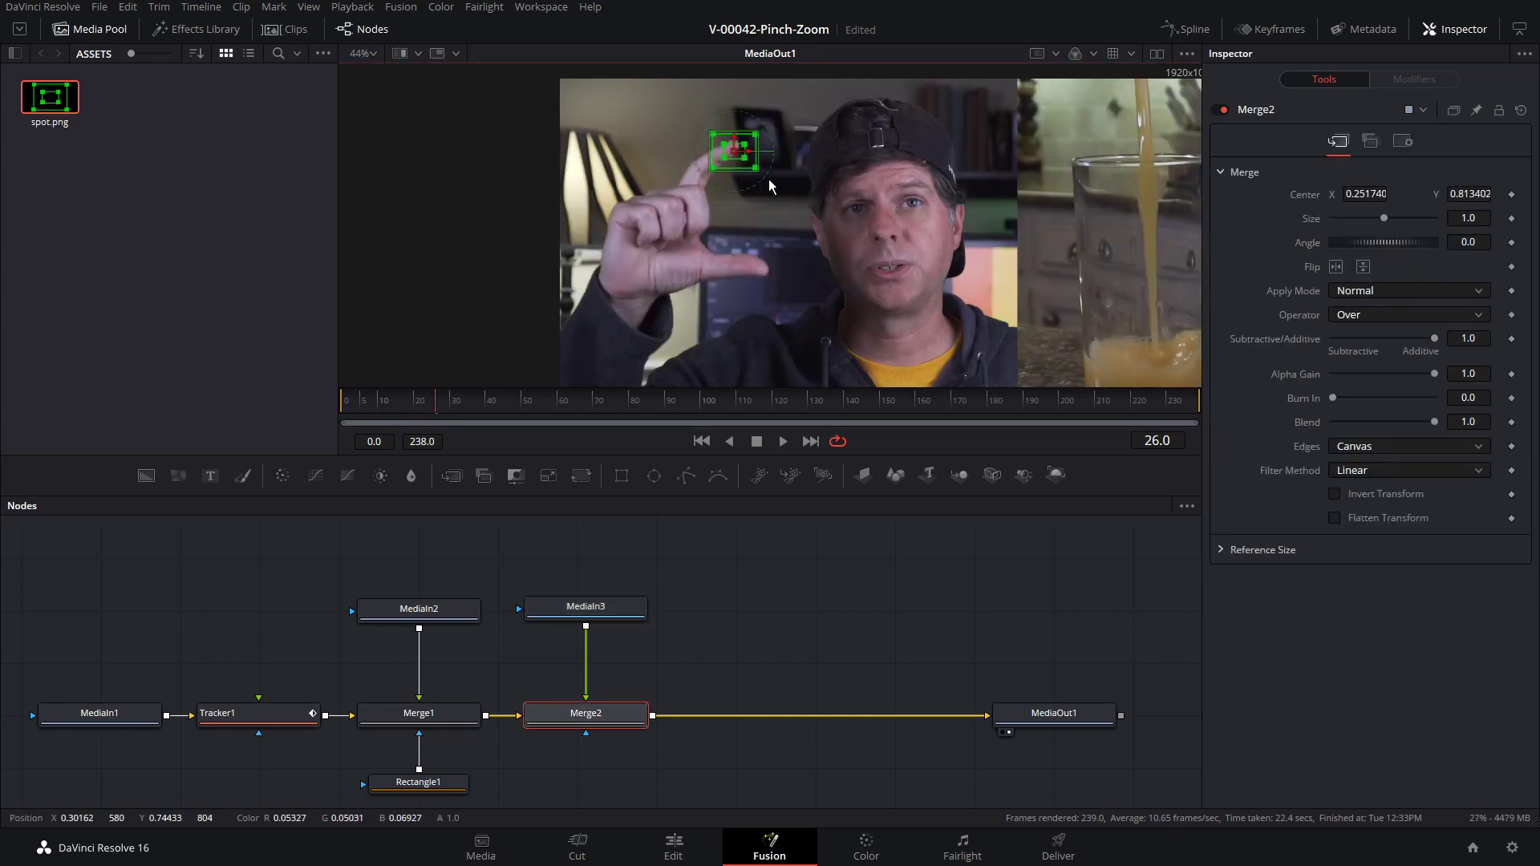
# Play the clip from about frame 10 to check the untracked spot against the moving index fingertip
pyautogui.click(382, 397)
pyautogui.press('space')
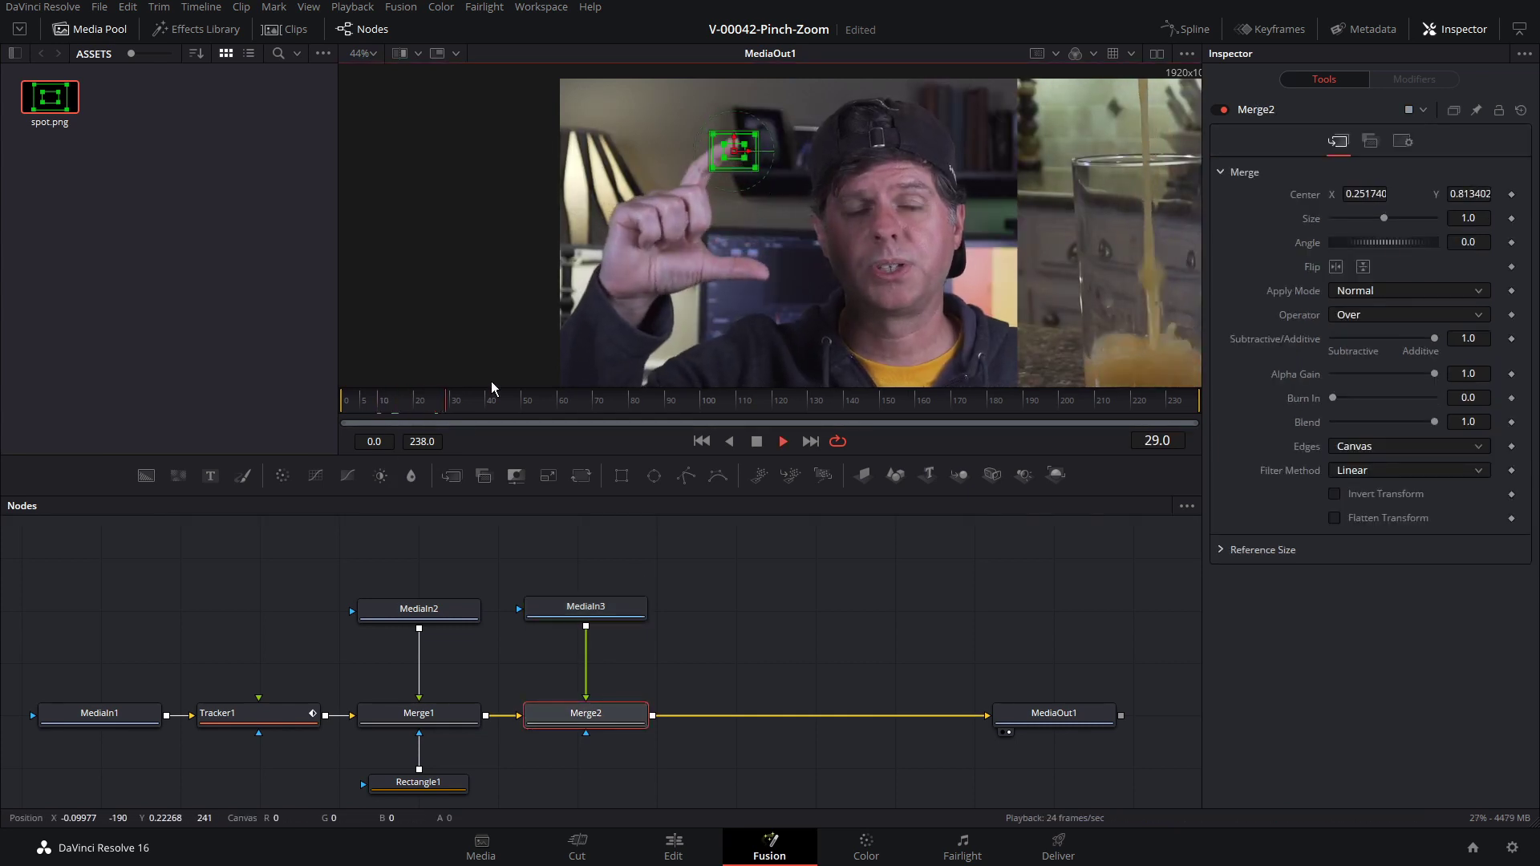
pyautogui.press('space')
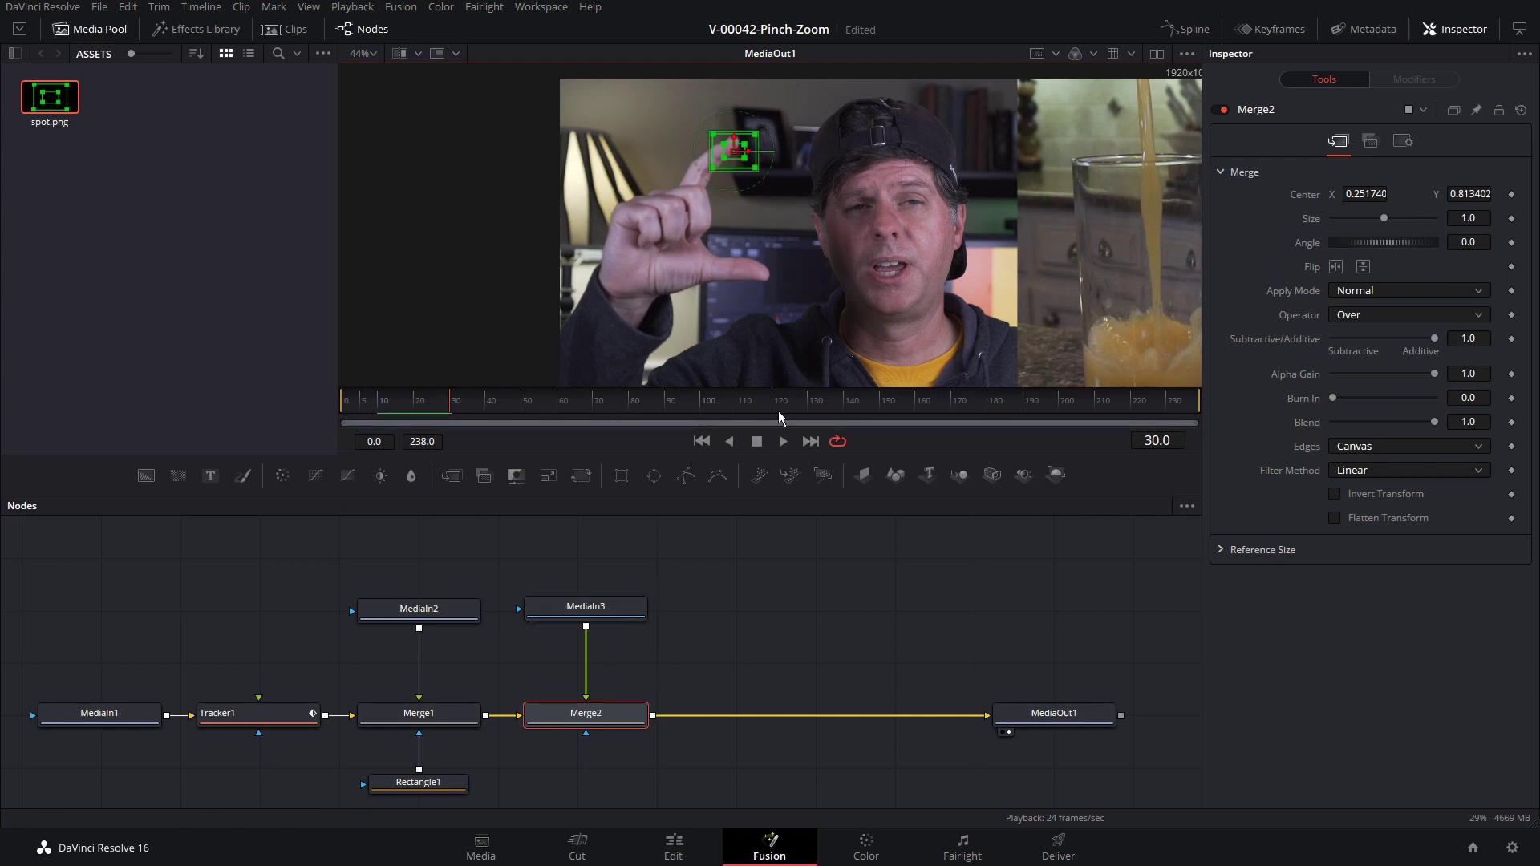
# Connect Merge2's Center to the Position of Tracker1Tracker1Path and play the clip to check the spot's motion
pyautogui.click(585, 721)
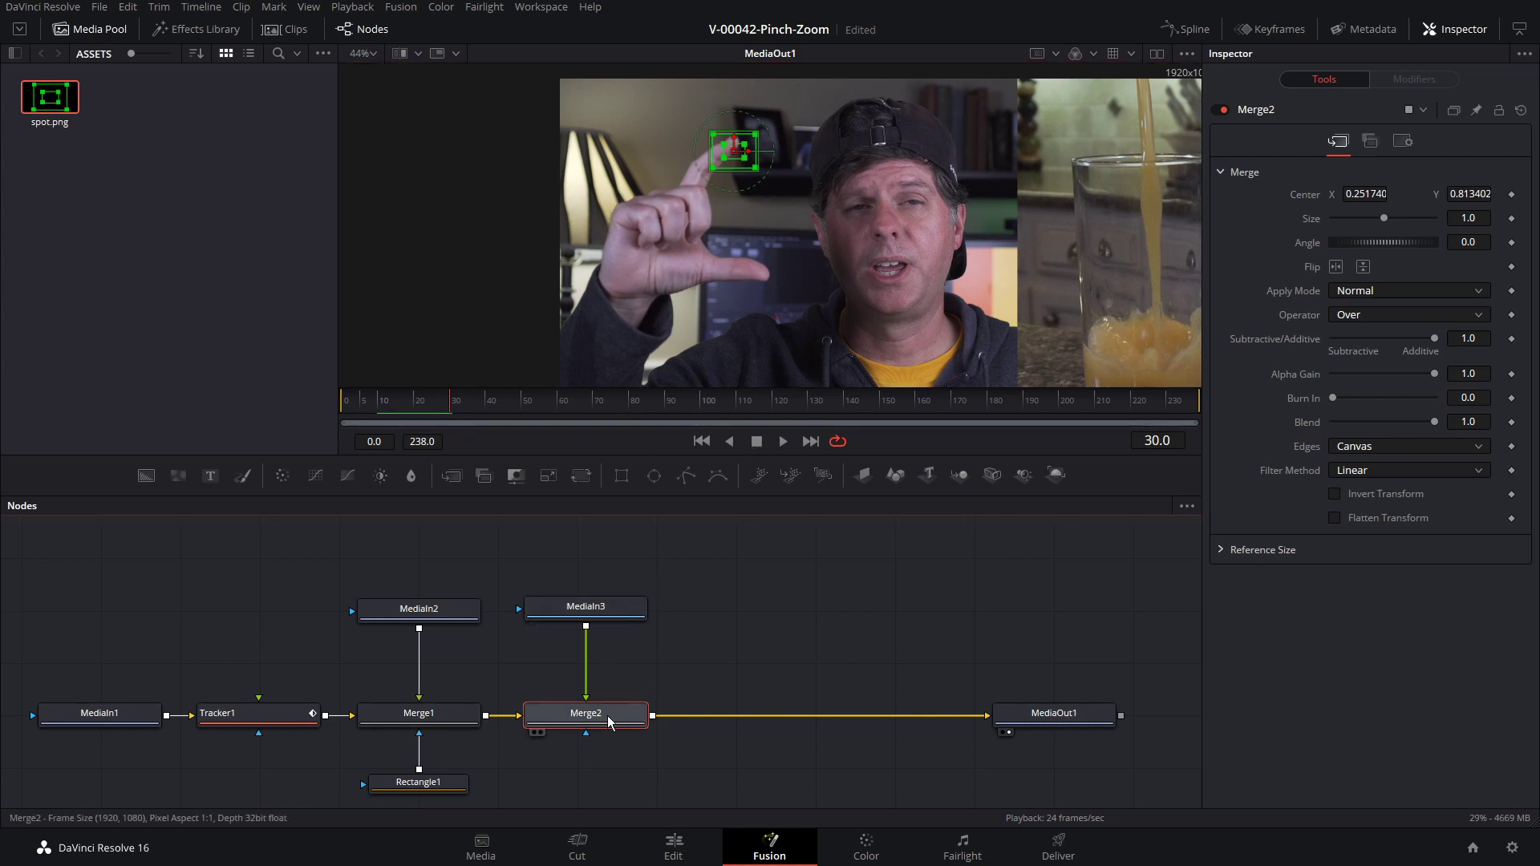
pyautogui.moveTo(1373, 194); pyautogui.dragTo(1309, 204)
pyautogui.rightClick(1308, 200)
pyautogui.moveTo(1357, 287)
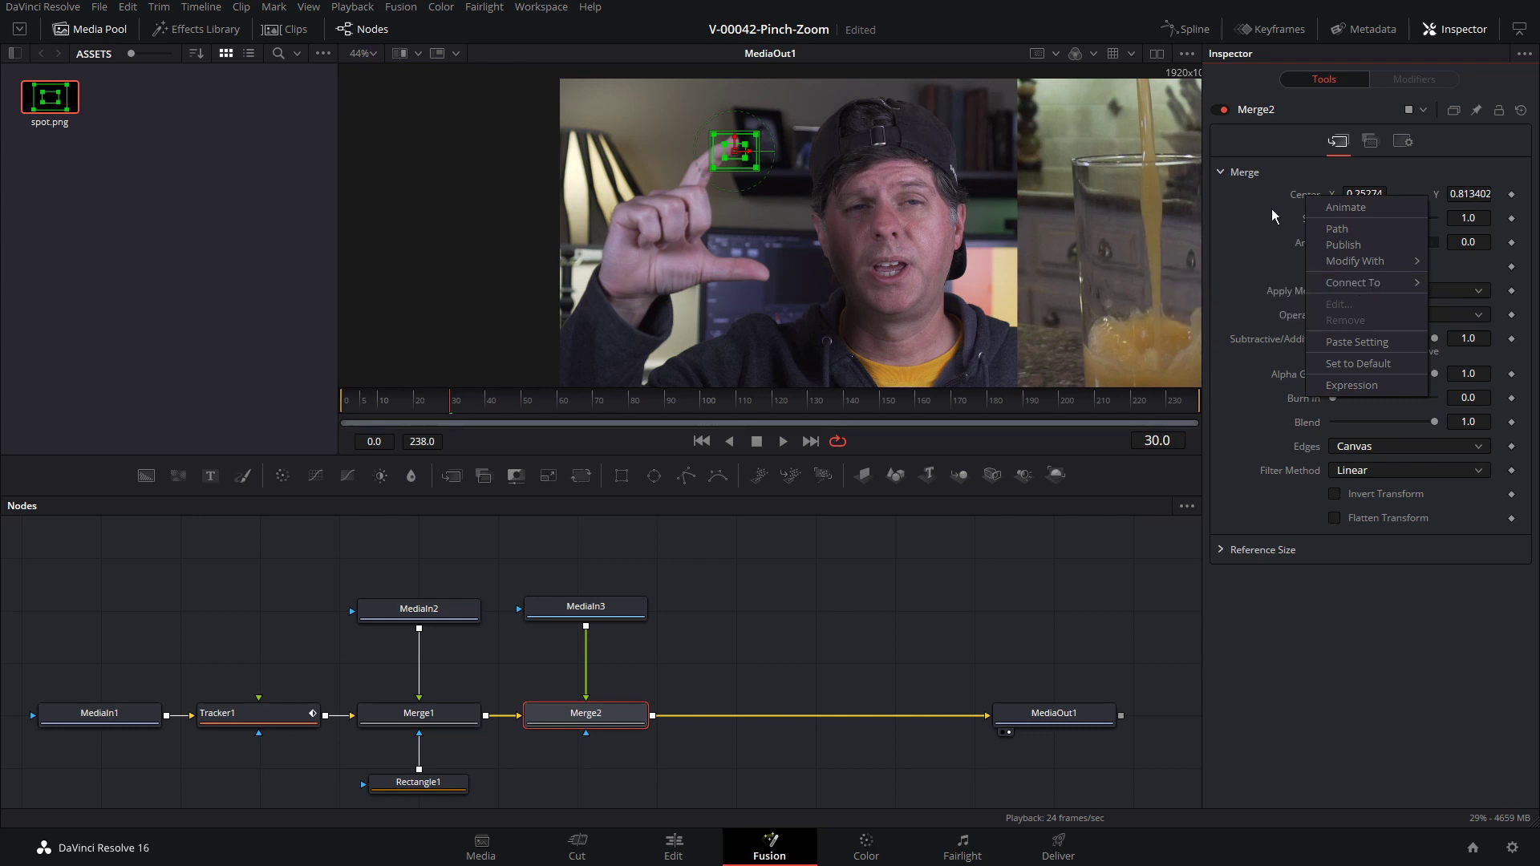
pyautogui.moveTo(1253, 307)
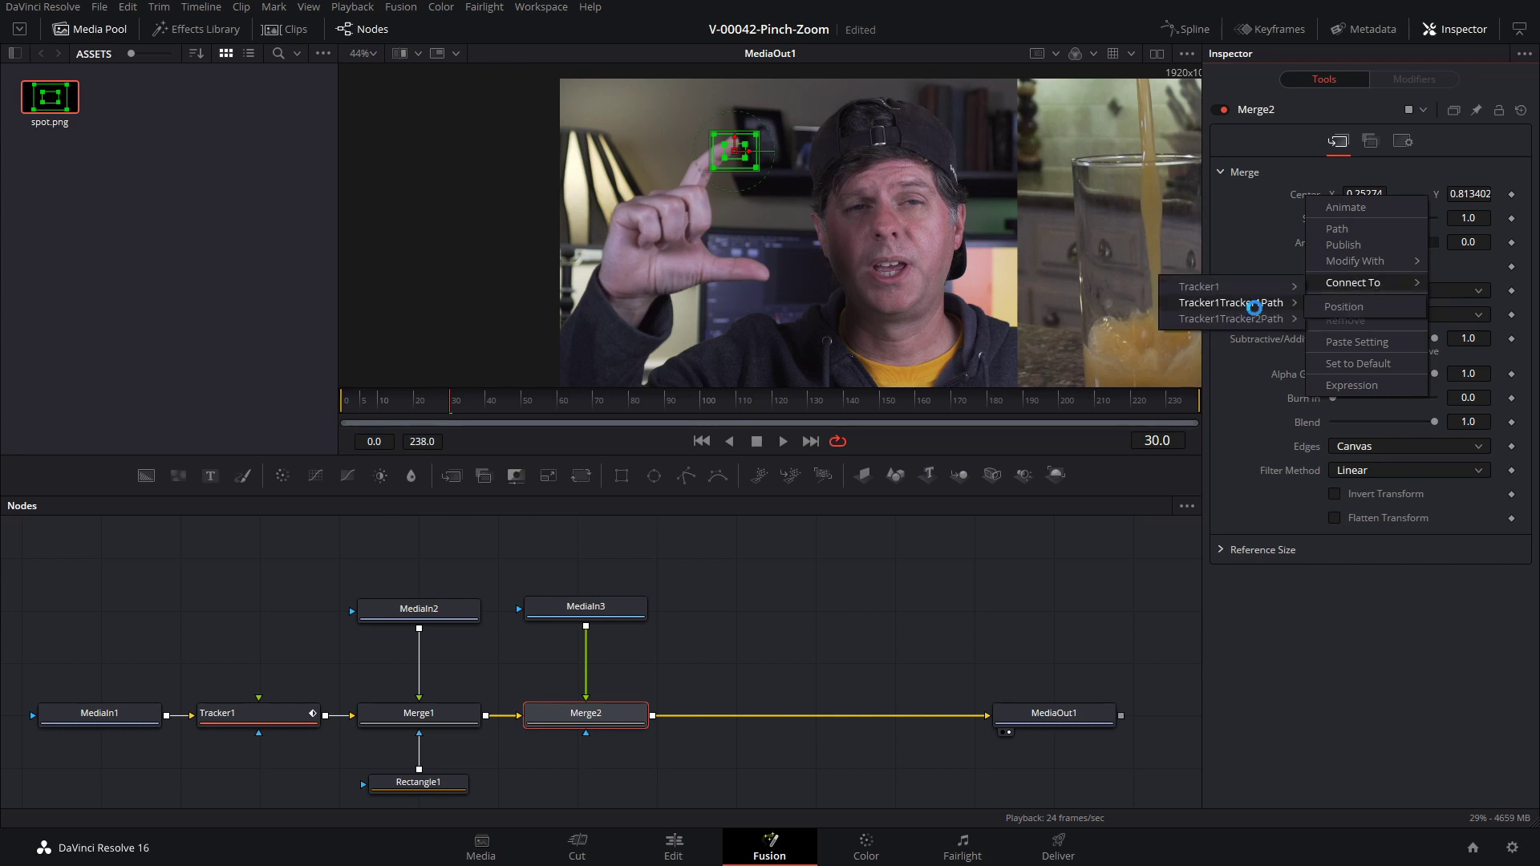
pyautogui.click(1333, 311)
pyautogui.press('space')
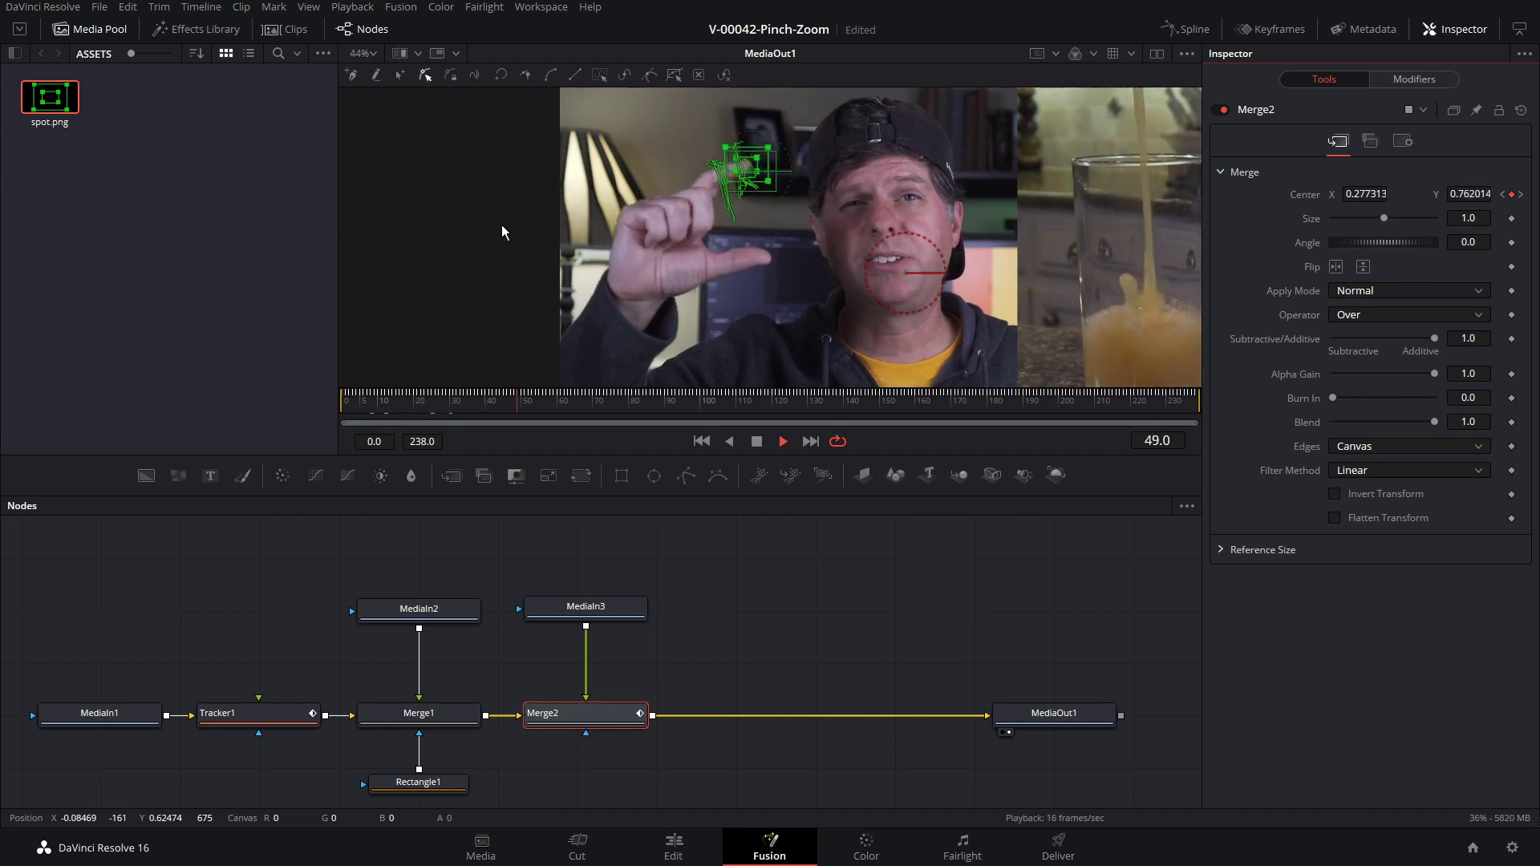
pyautogui.press('space')
# Merge the MediaIn3 spot a second time after Merge2 and connect its Center to the Position of Tracker1Tracker2Path
pyautogui.moveTo(605, 606); pyautogui.dragTo(653, 717)
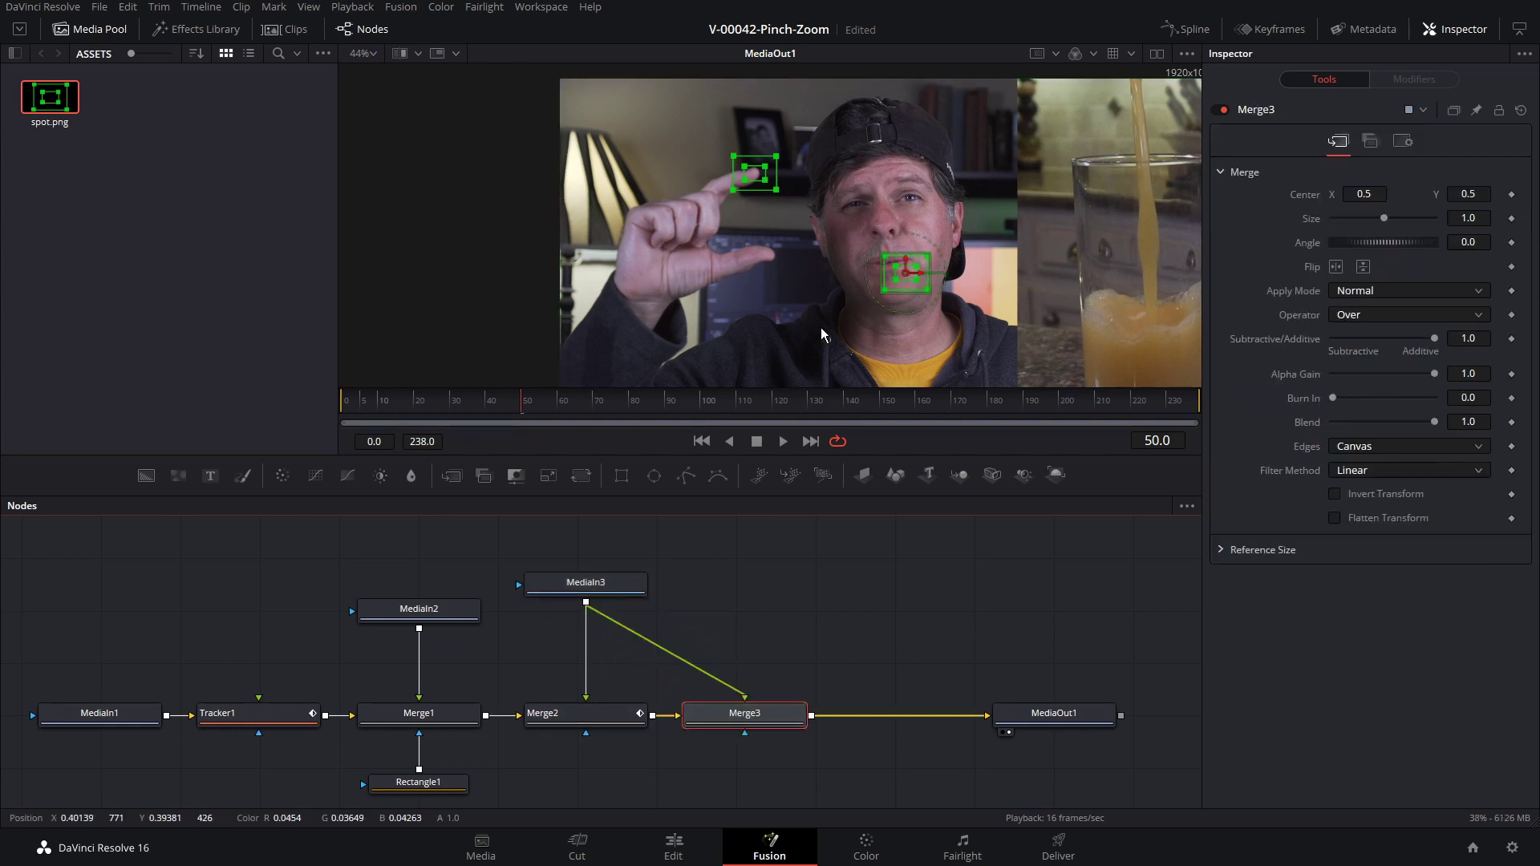
pyautogui.moveTo(907, 272); pyautogui.dragTo(834, 263)
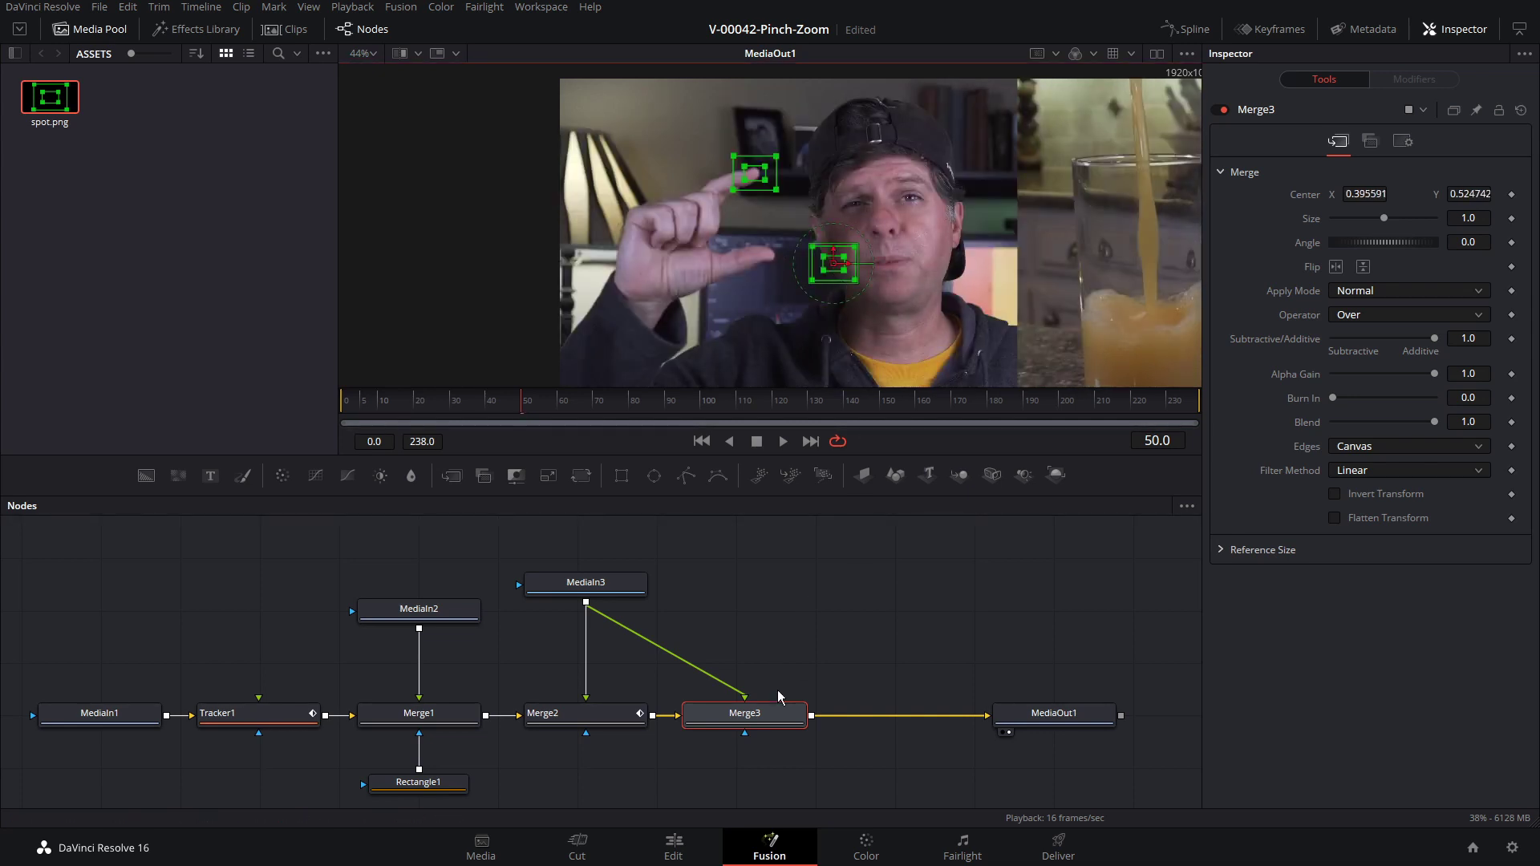
pyautogui.rightClick(1297, 197)
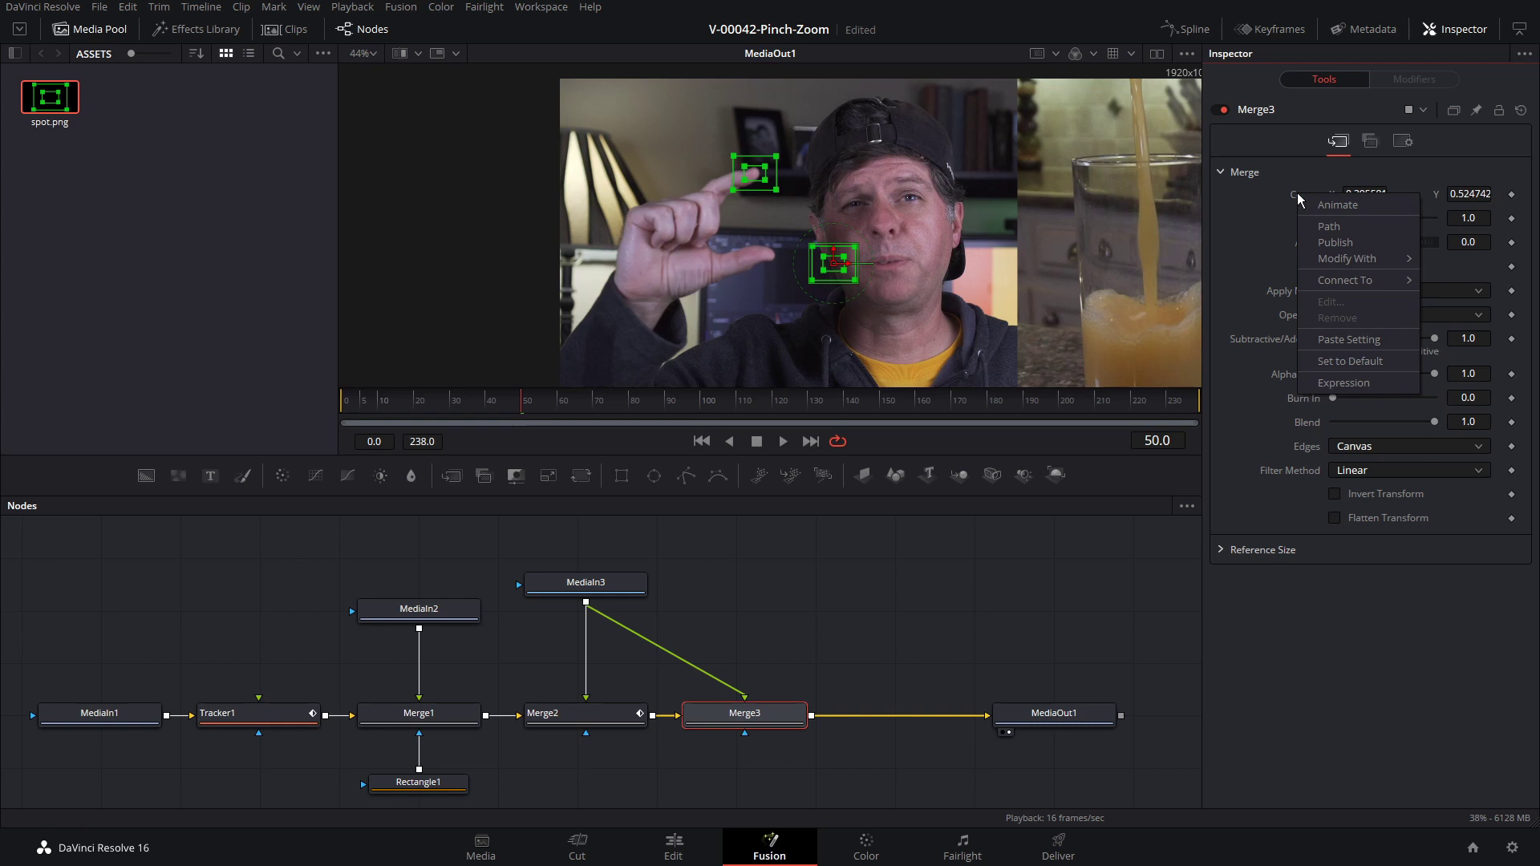
pyautogui.moveTo(1229, 323)
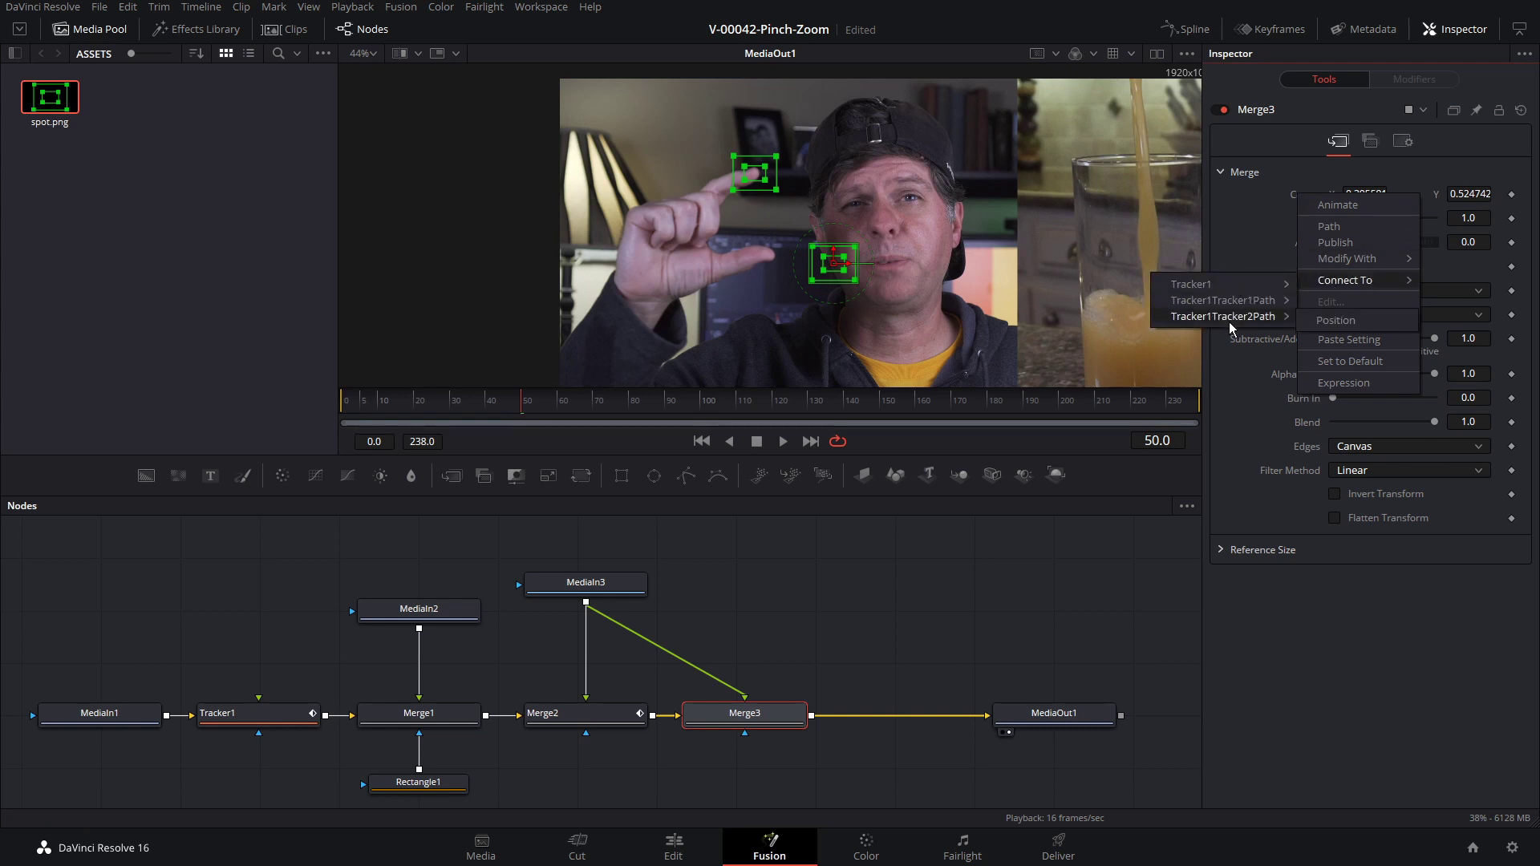
pyautogui.click(1335, 321)
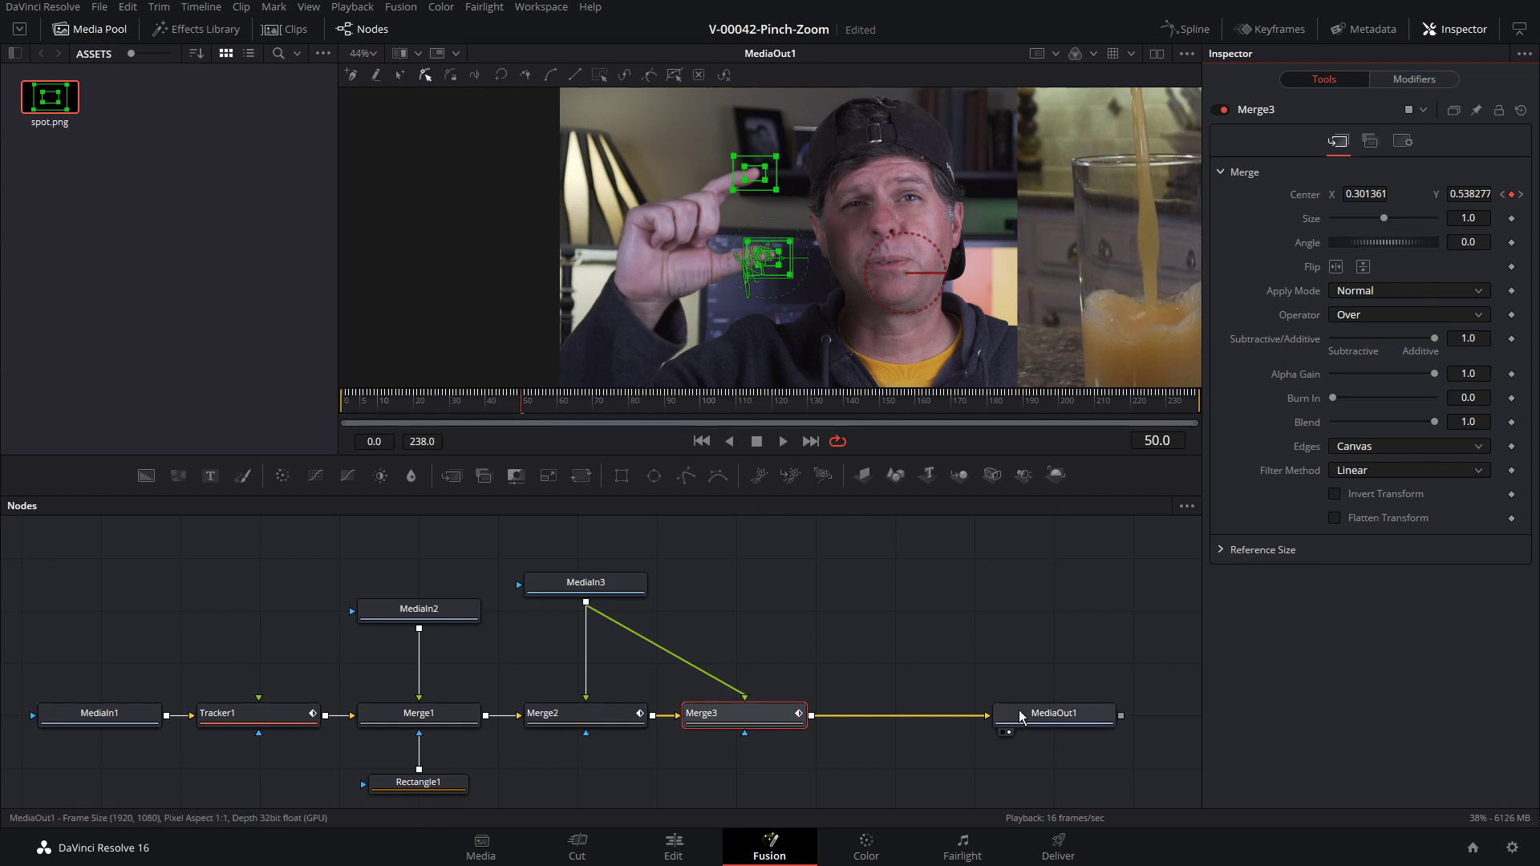
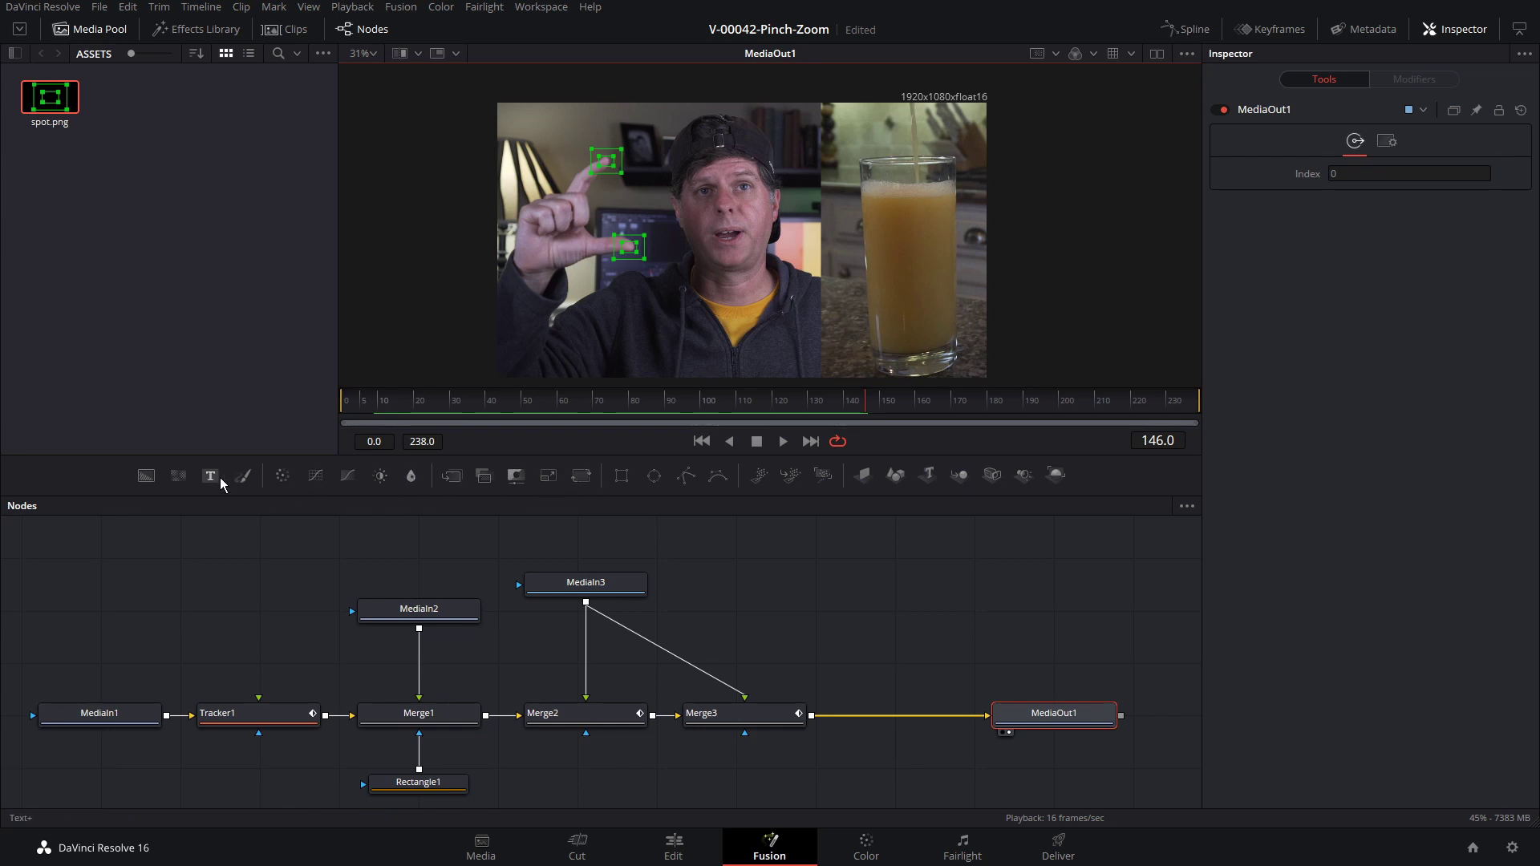
# Merge a Text+ node over the composite after Merge3 and set its styled text to "????"
pyautogui.moveTo(278, 498); pyautogui.dragTo(806, 714)
pyautogui.moveTo(846, 586); pyautogui.dragTo(899, 585)
pyautogui.click(899, 585)
pyautogui.click(1366, 251)
pyautogui.write('????')
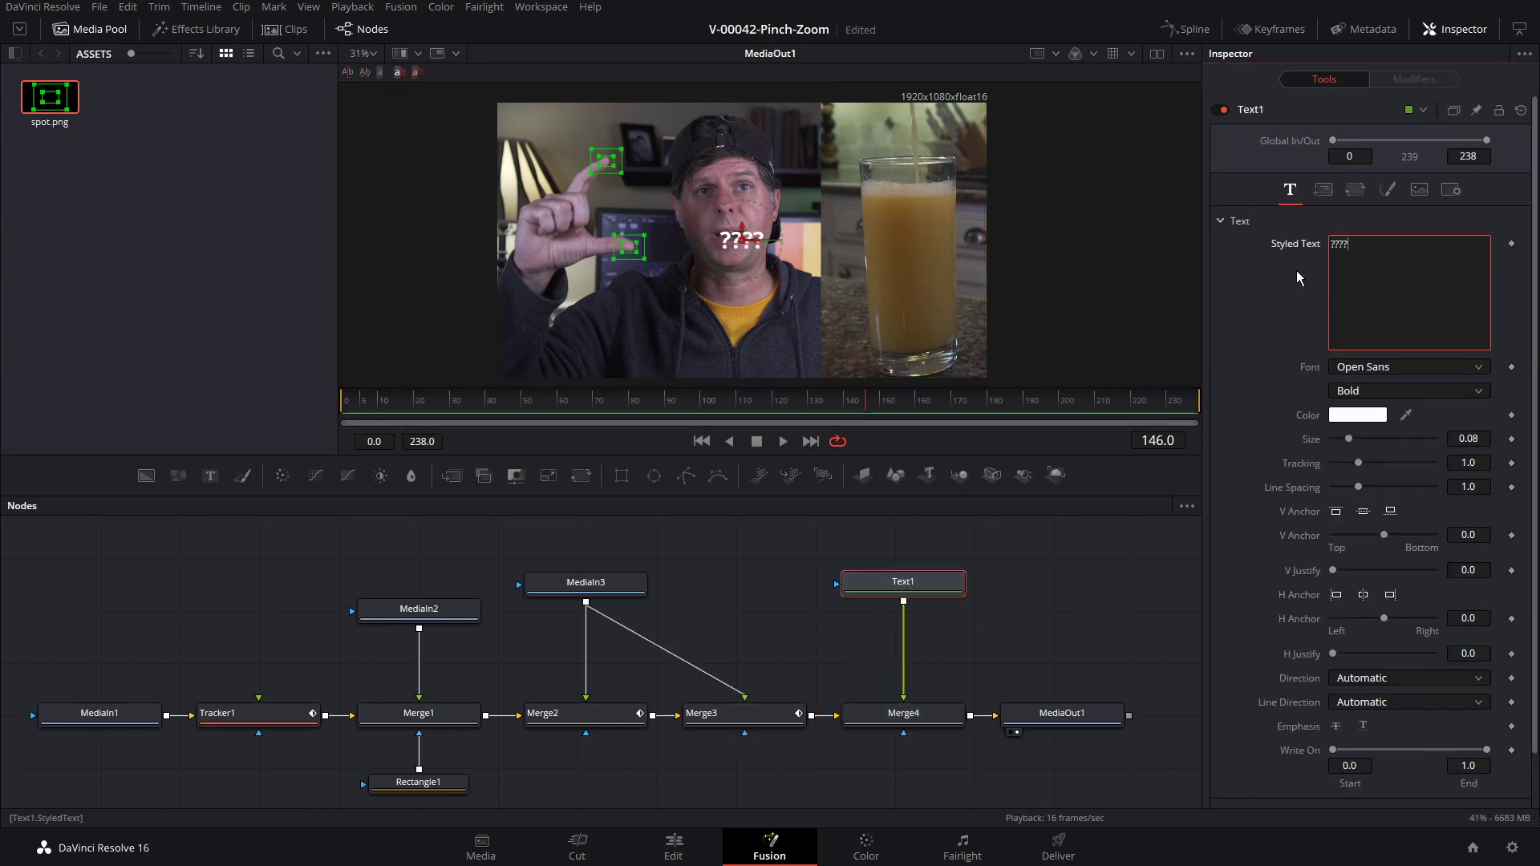
# Enlarge the text to size 0.1142, anchor it horizontally to the left and place it in the image's upper-left corner
pyautogui.click(915, 726)
pyautogui.moveTo(726, 240); pyautogui.dragTo(538, 133)
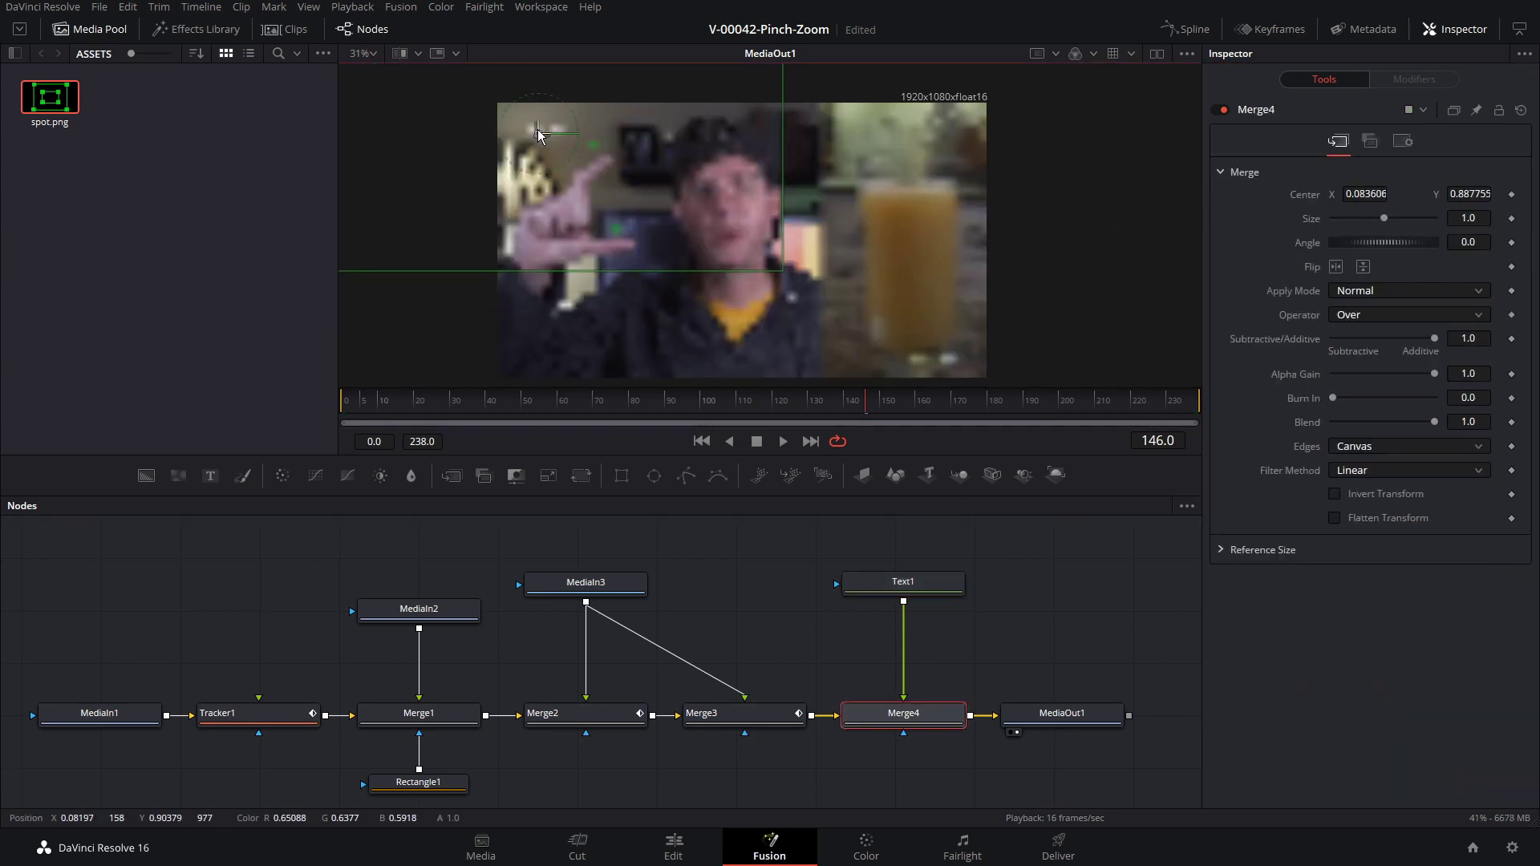
pyautogui.click(943, 579)
pyautogui.moveTo(1348, 439); pyautogui.dragTo(1356, 440)
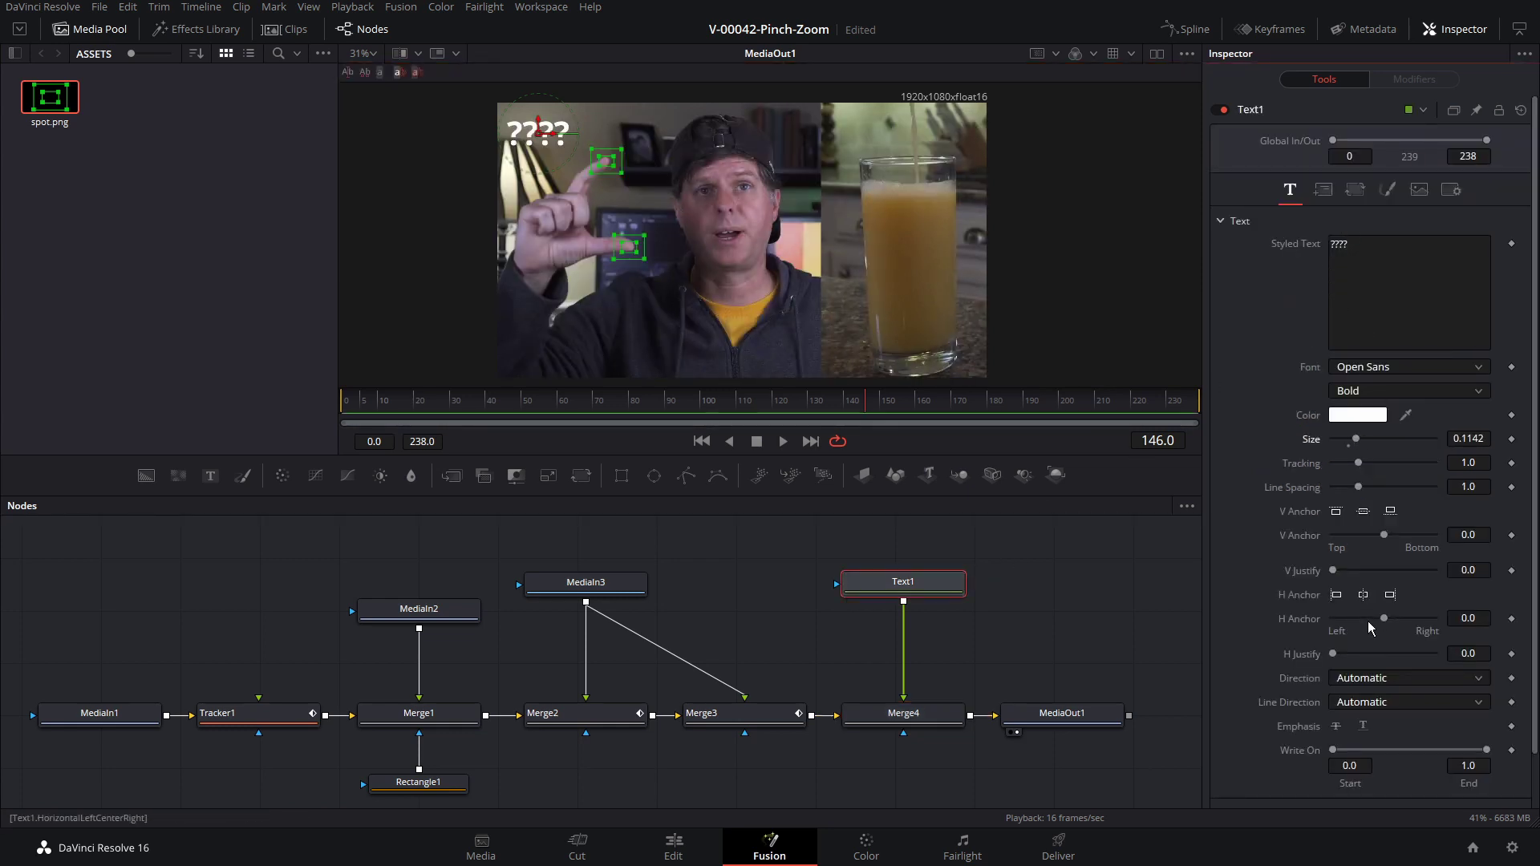
pyautogui.click(1336, 595)
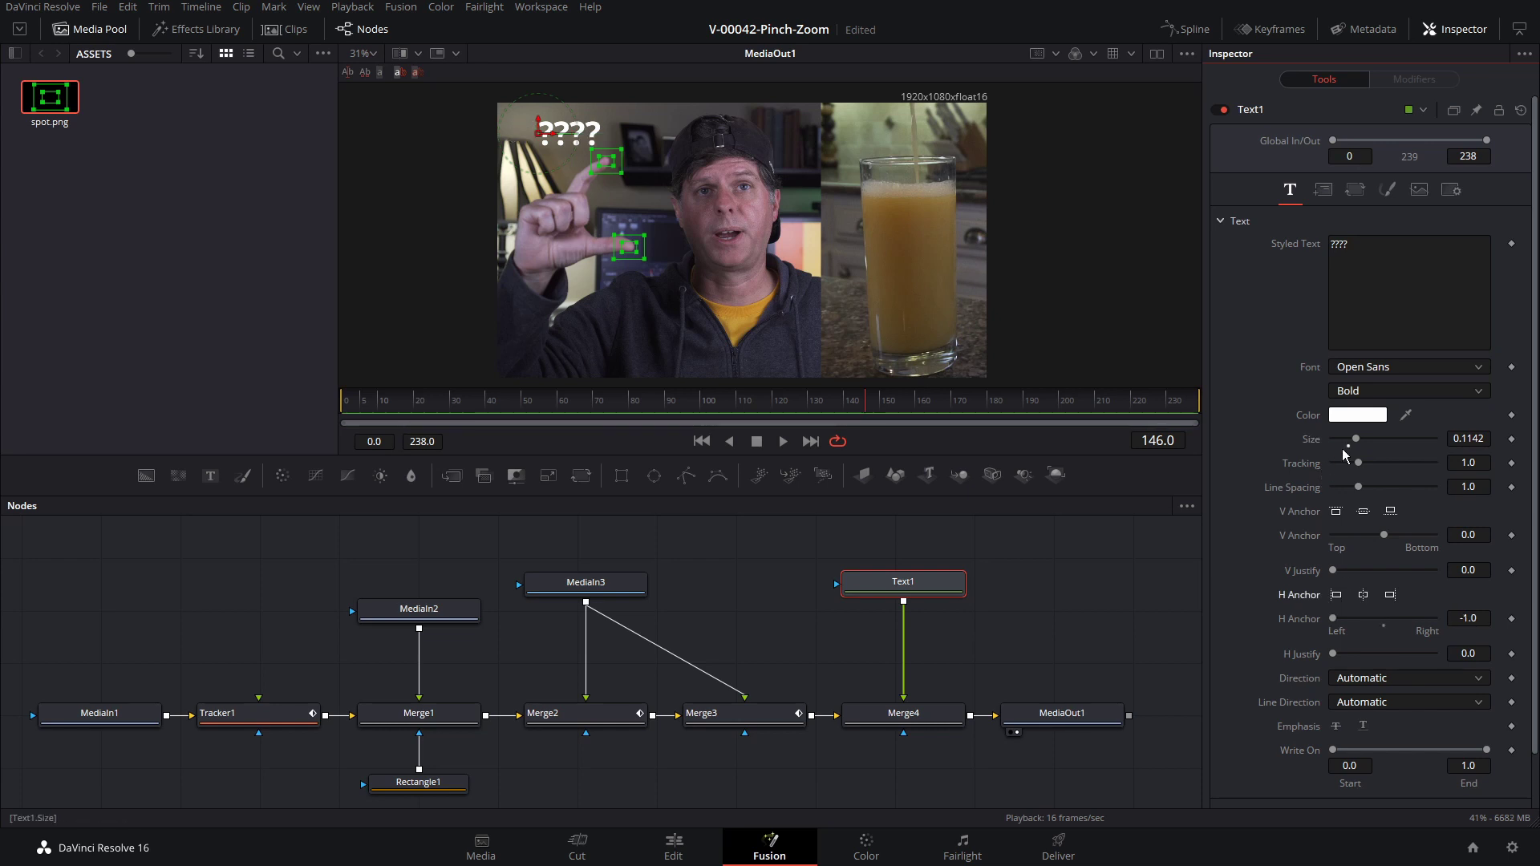
pyautogui.moveTo(539, 130); pyautogui.dragTo(514, 130)
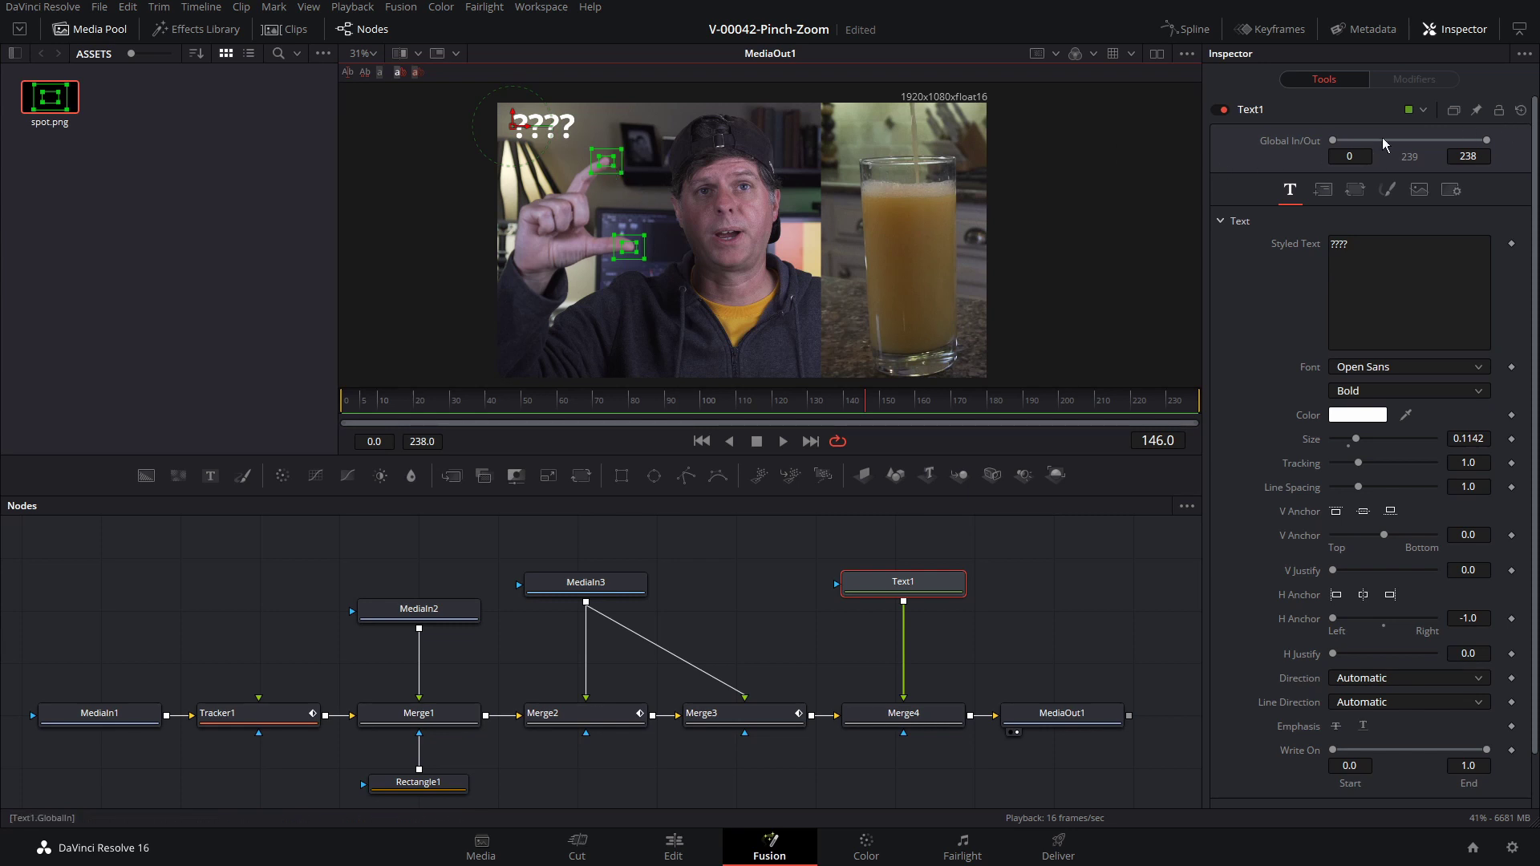
# Pin Text1's controls in the Inspector and display Tracker 1's settings from the Tracker1 node alongside them
pyautogui.click(1477, 113)
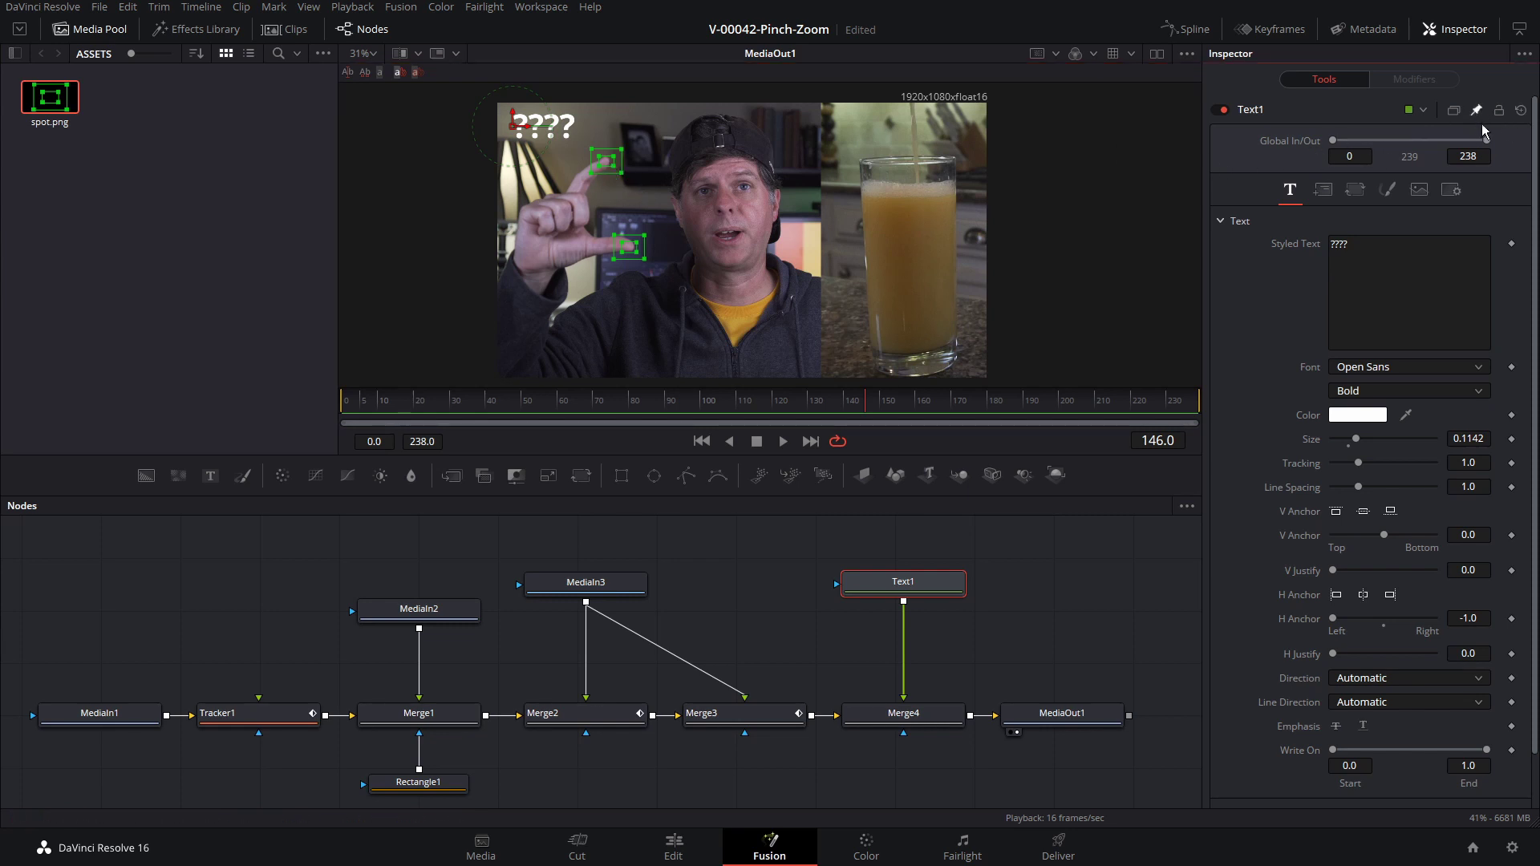
pyautogui.click(1118, 547)
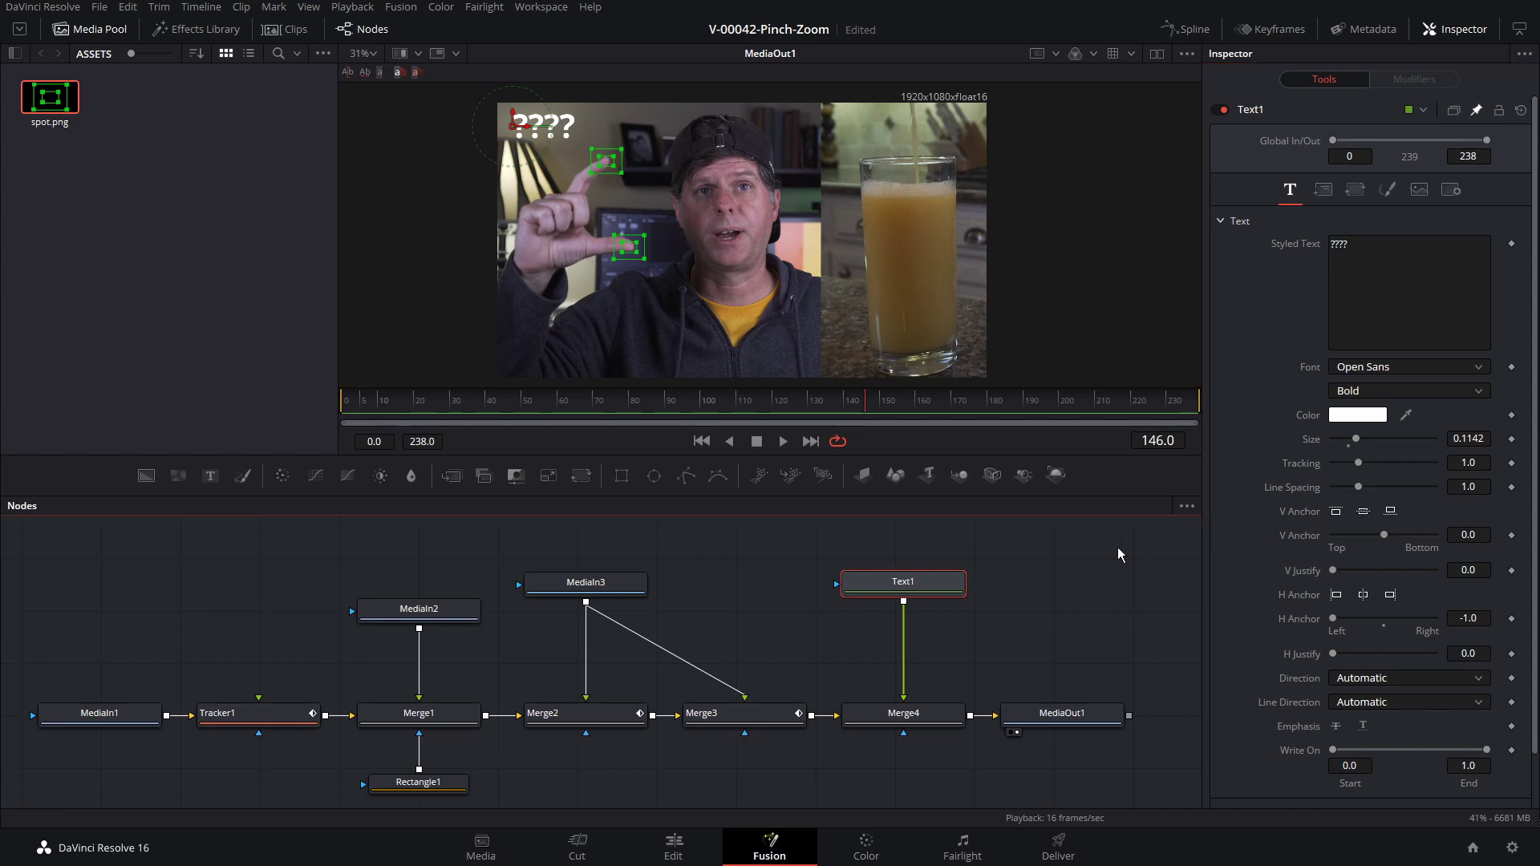
pyautogui.click(251, 720)
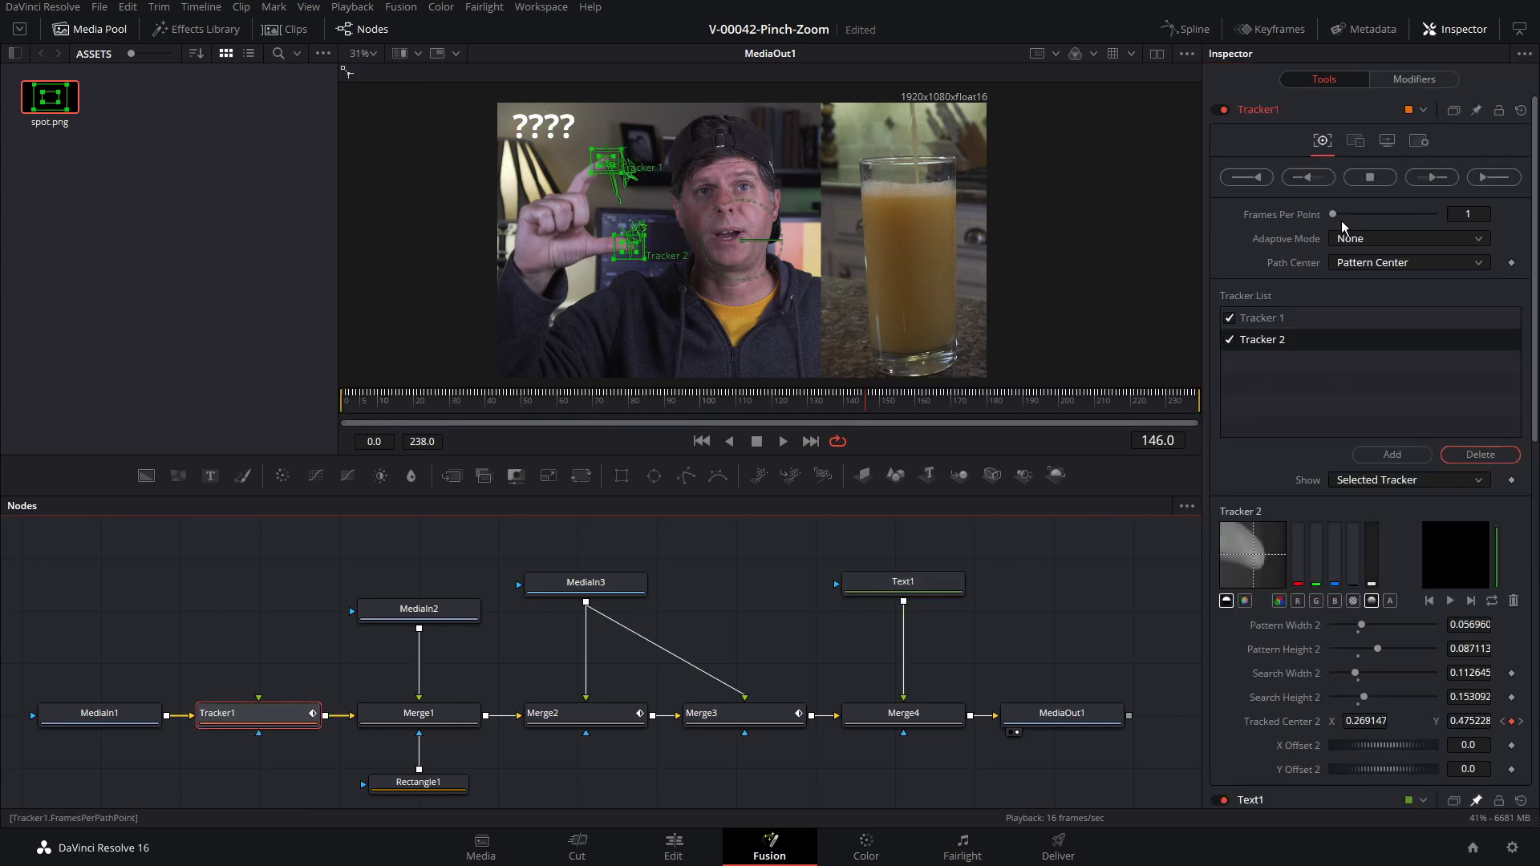
pyautogui.scroll(-10, 1371, 320)
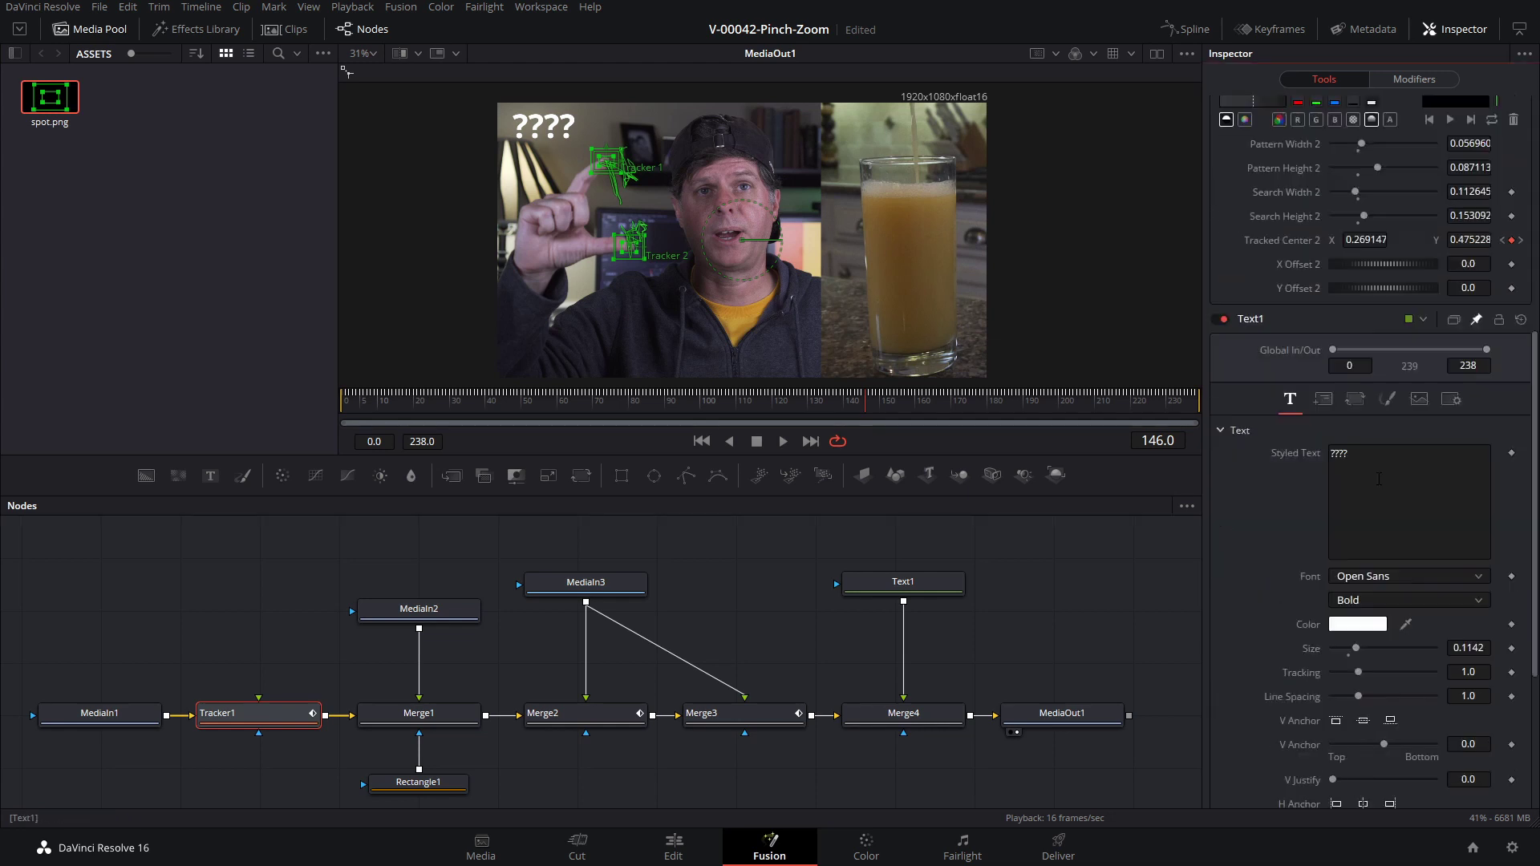
pyautogui.scroll(10, 1373, 411)
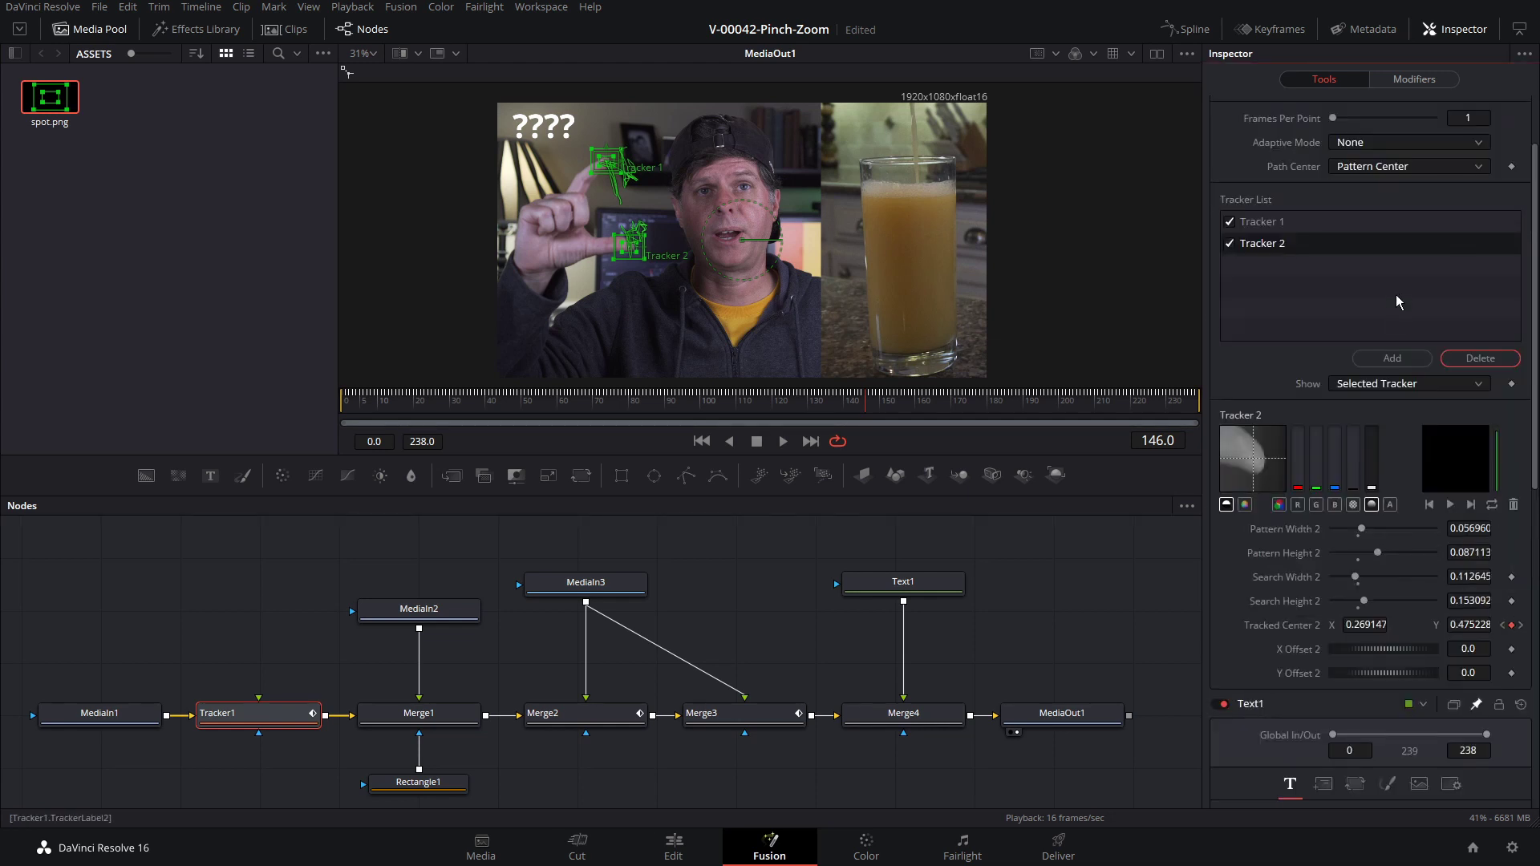
pyautogui.click(1283, 319)
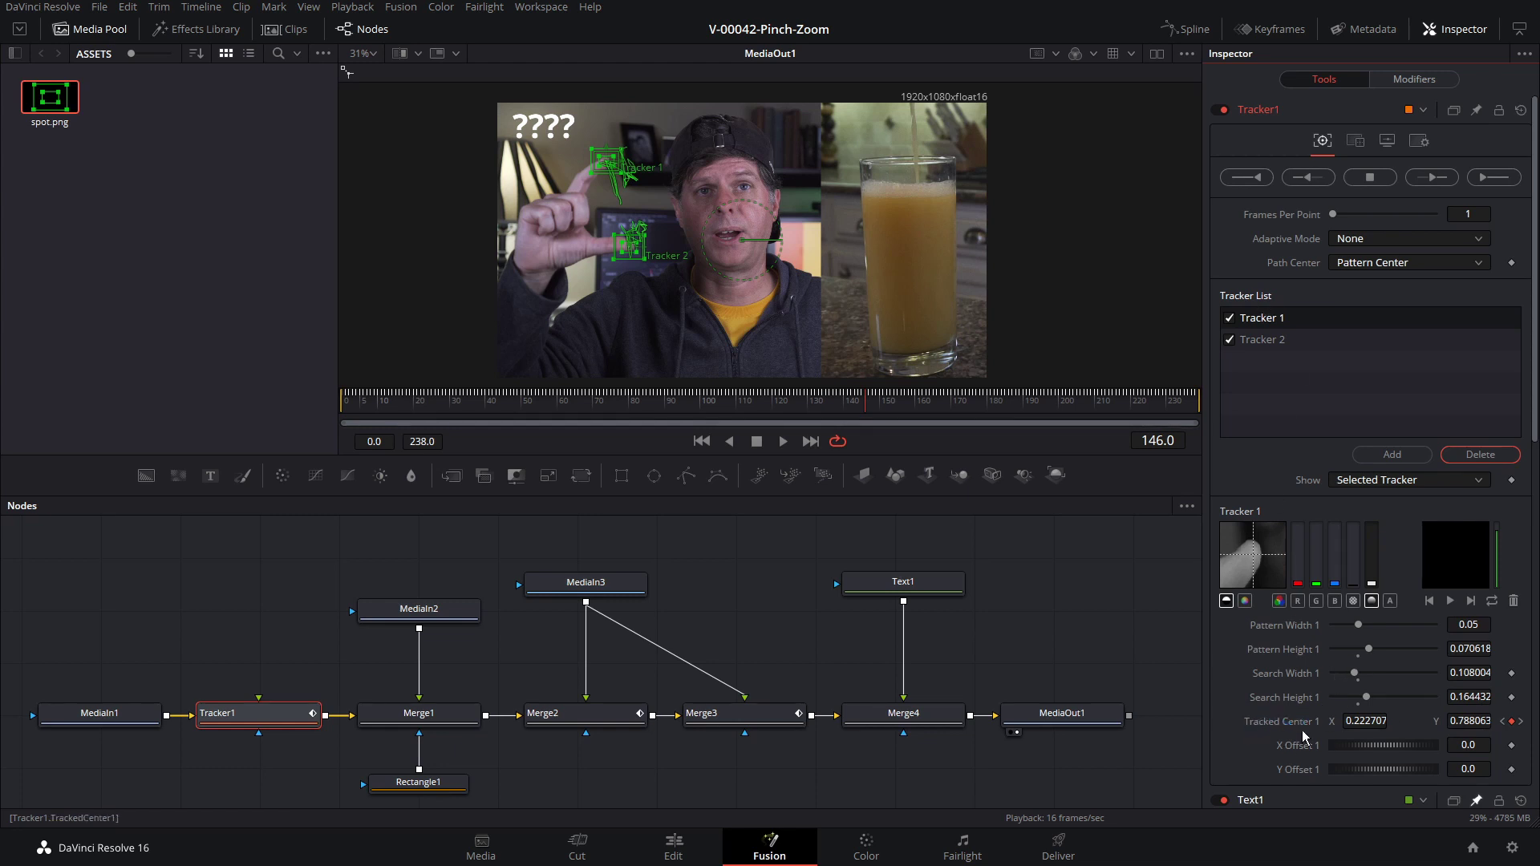
# Play the clip from frame 72 to examine how Tracker 1's Tracked Center values change with the fingertip
pyautogui.click(606, 405)
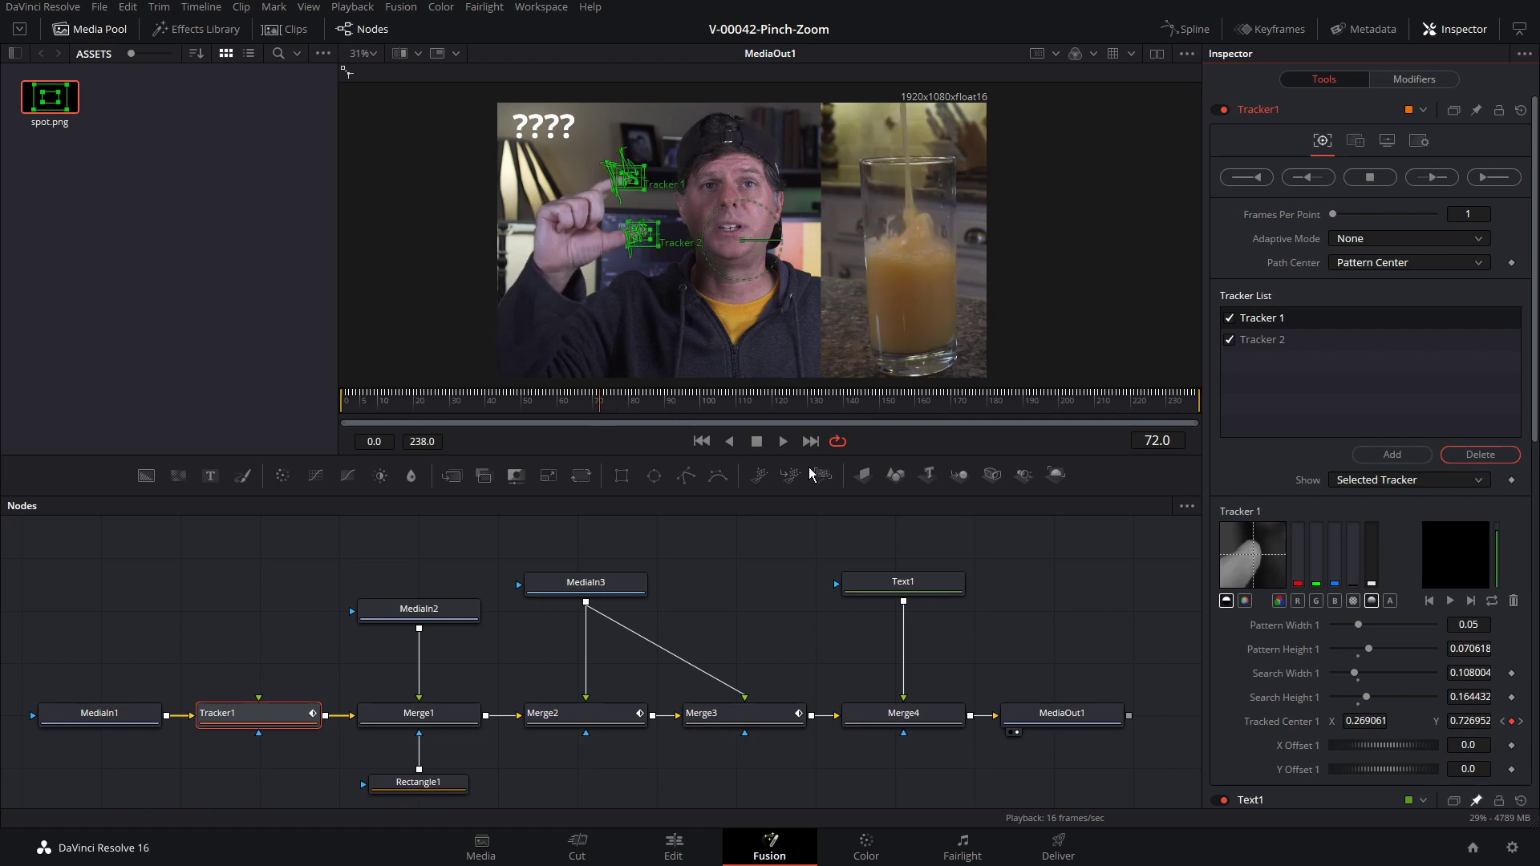
pyautogui.press('space')
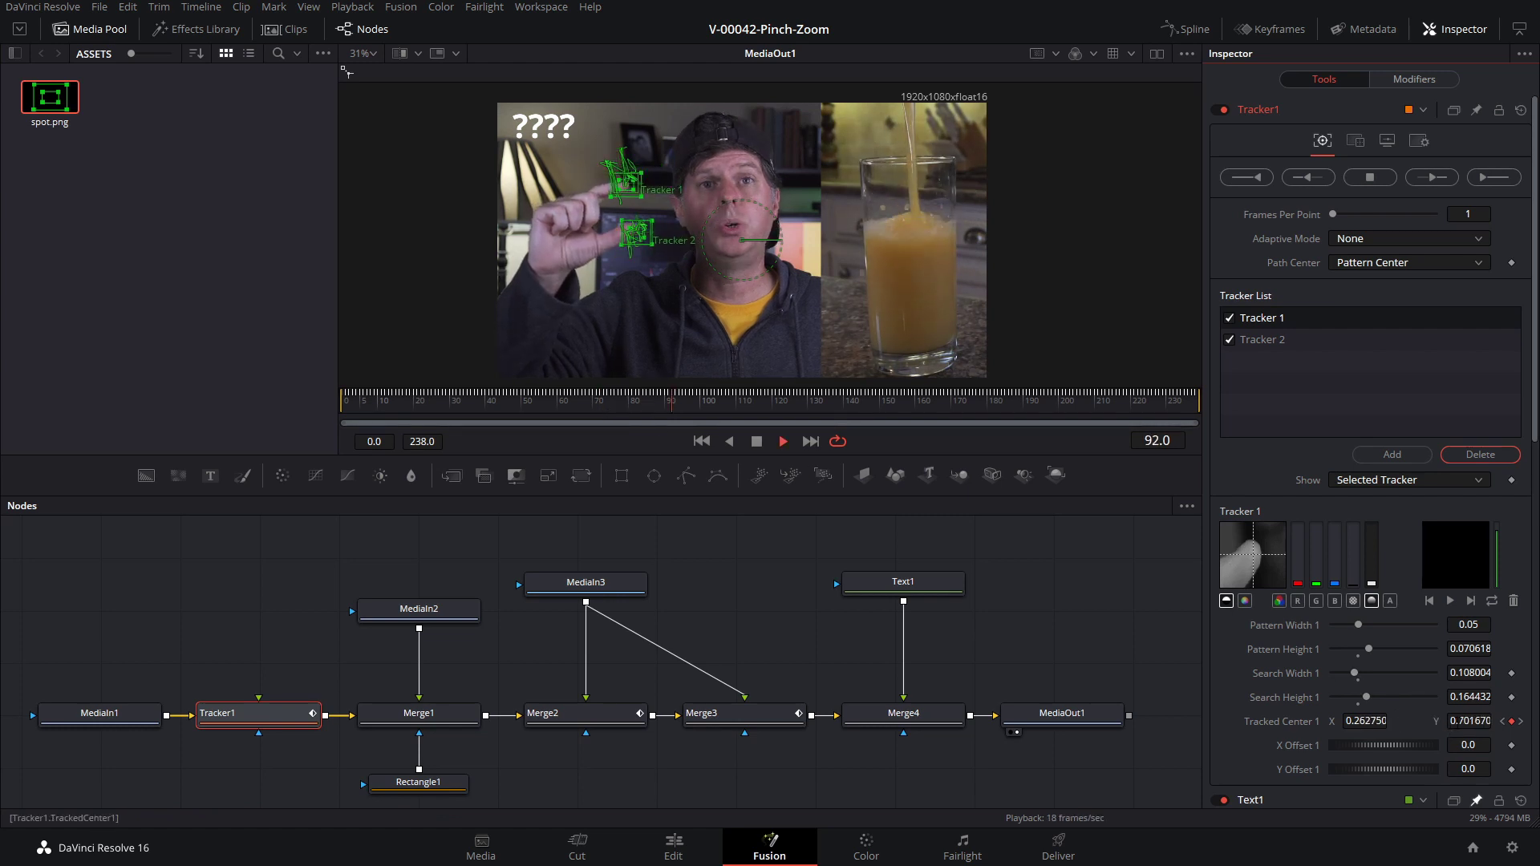
pyautogui.press('space')
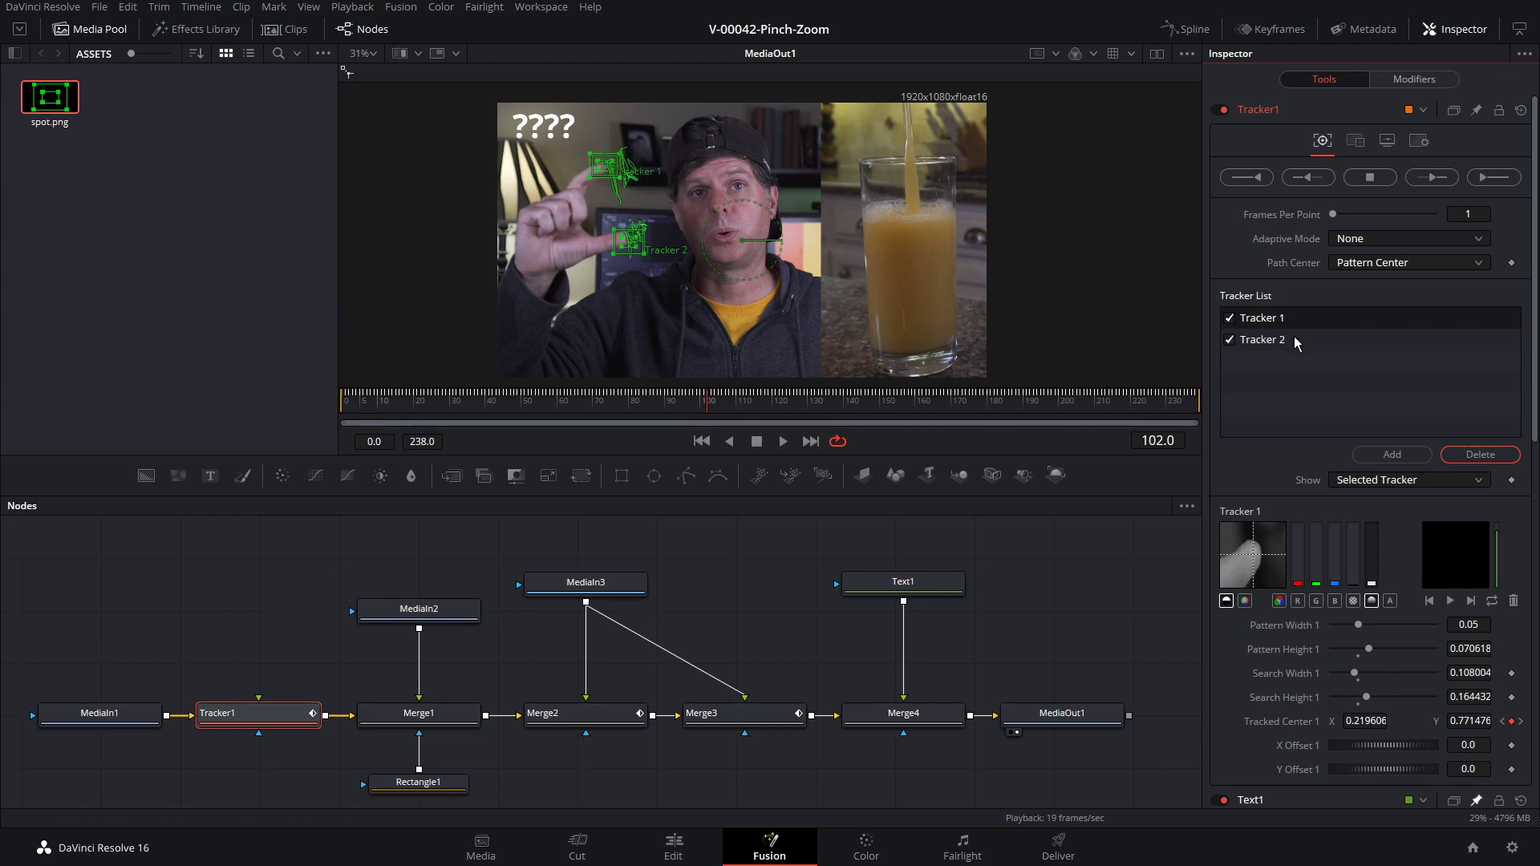
# Add an expression to Text1's Styled Text and set it to Tracker1.TrackedCenter1.Y
pyautogui.click(1228, 339)
pyautogui.scroll(-5, 1275, 626)
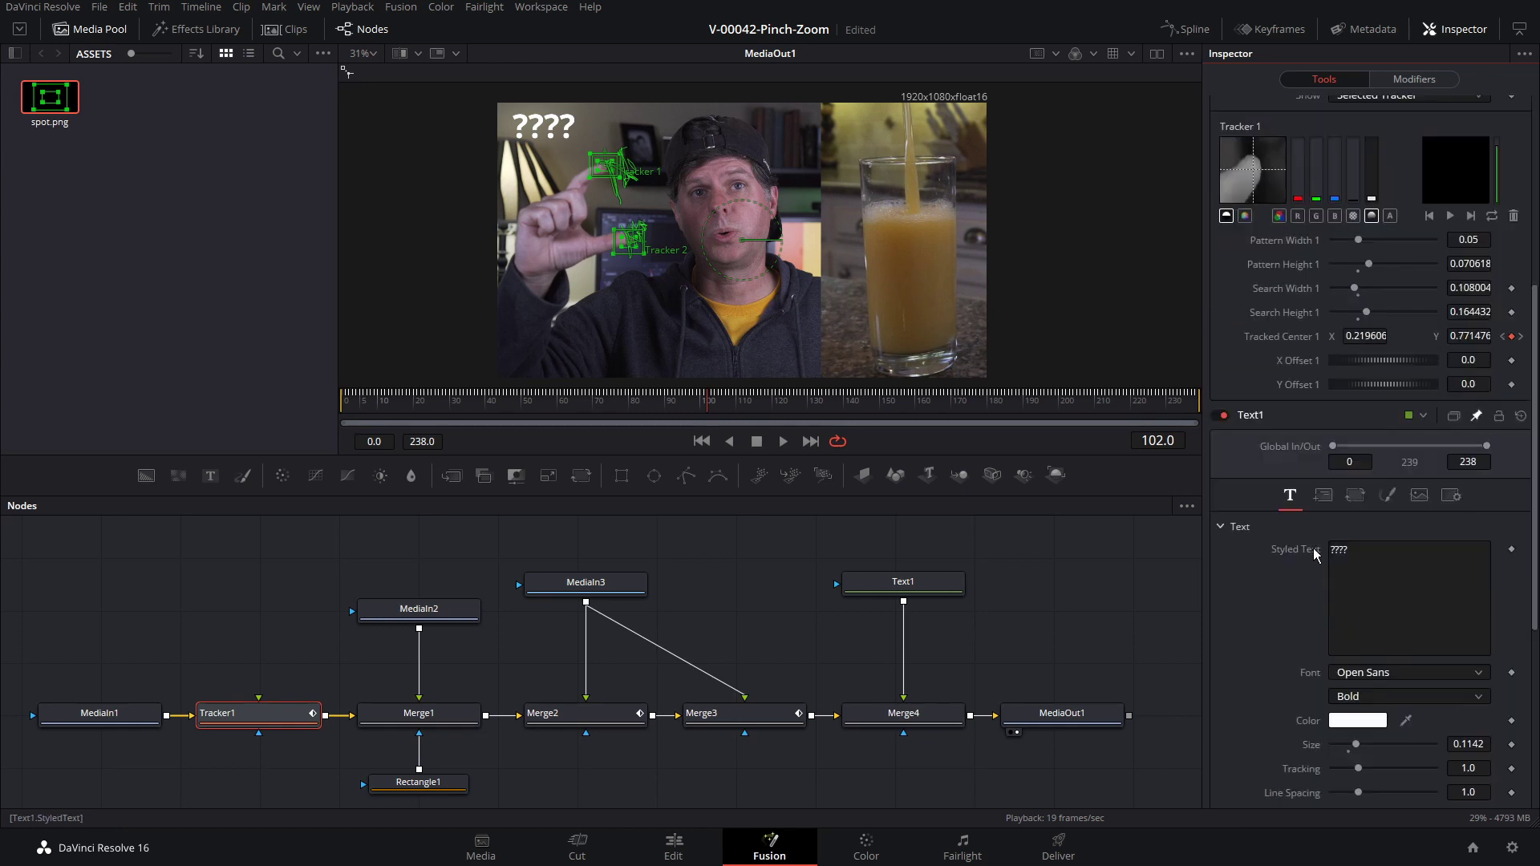
pyautogui.rightClick(1288, 551)
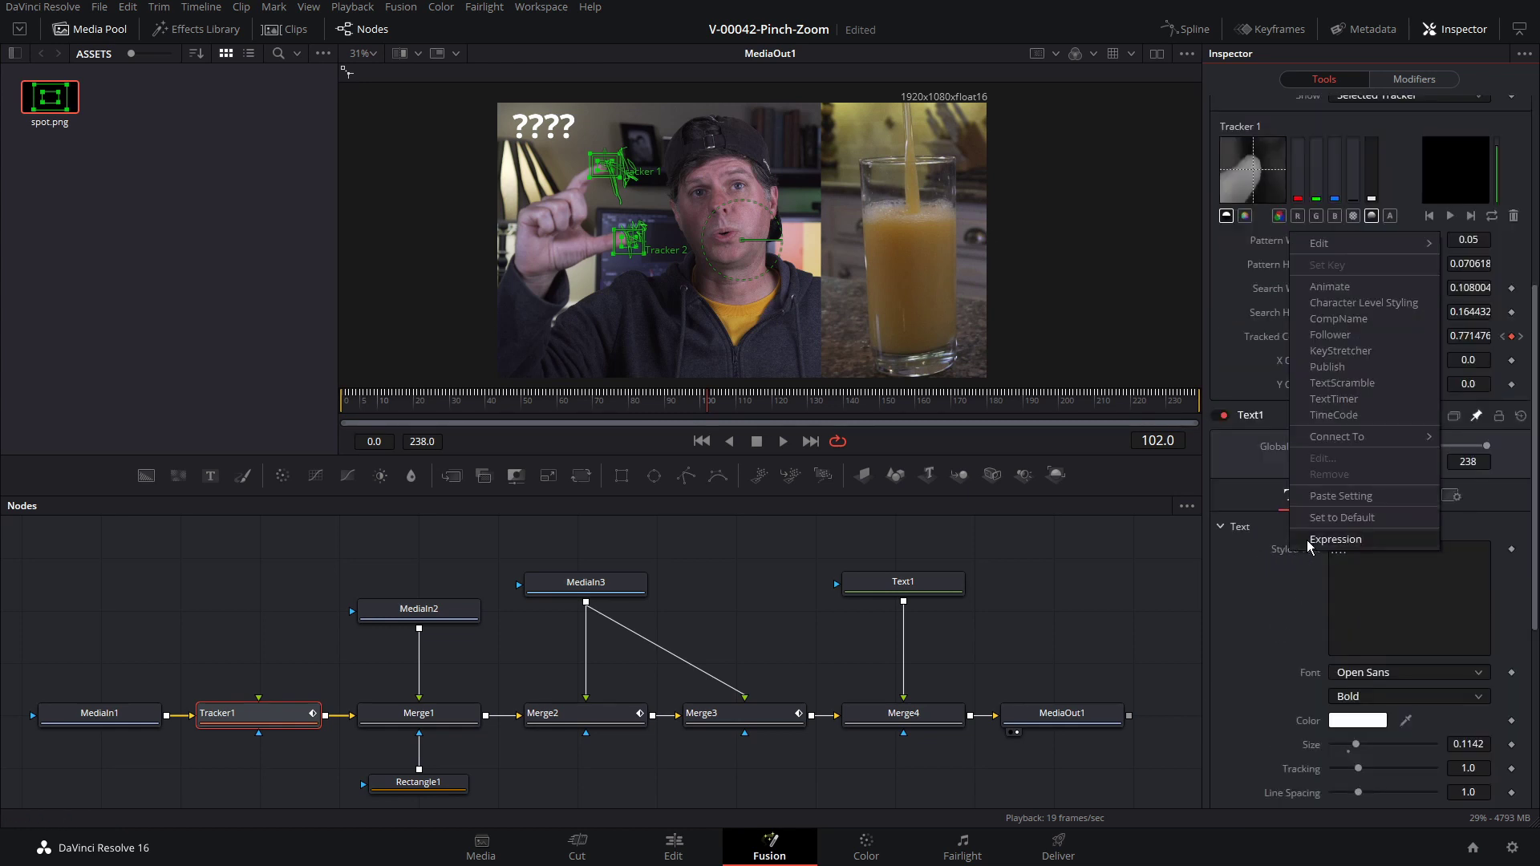
pyautogui.click(1335, 539)
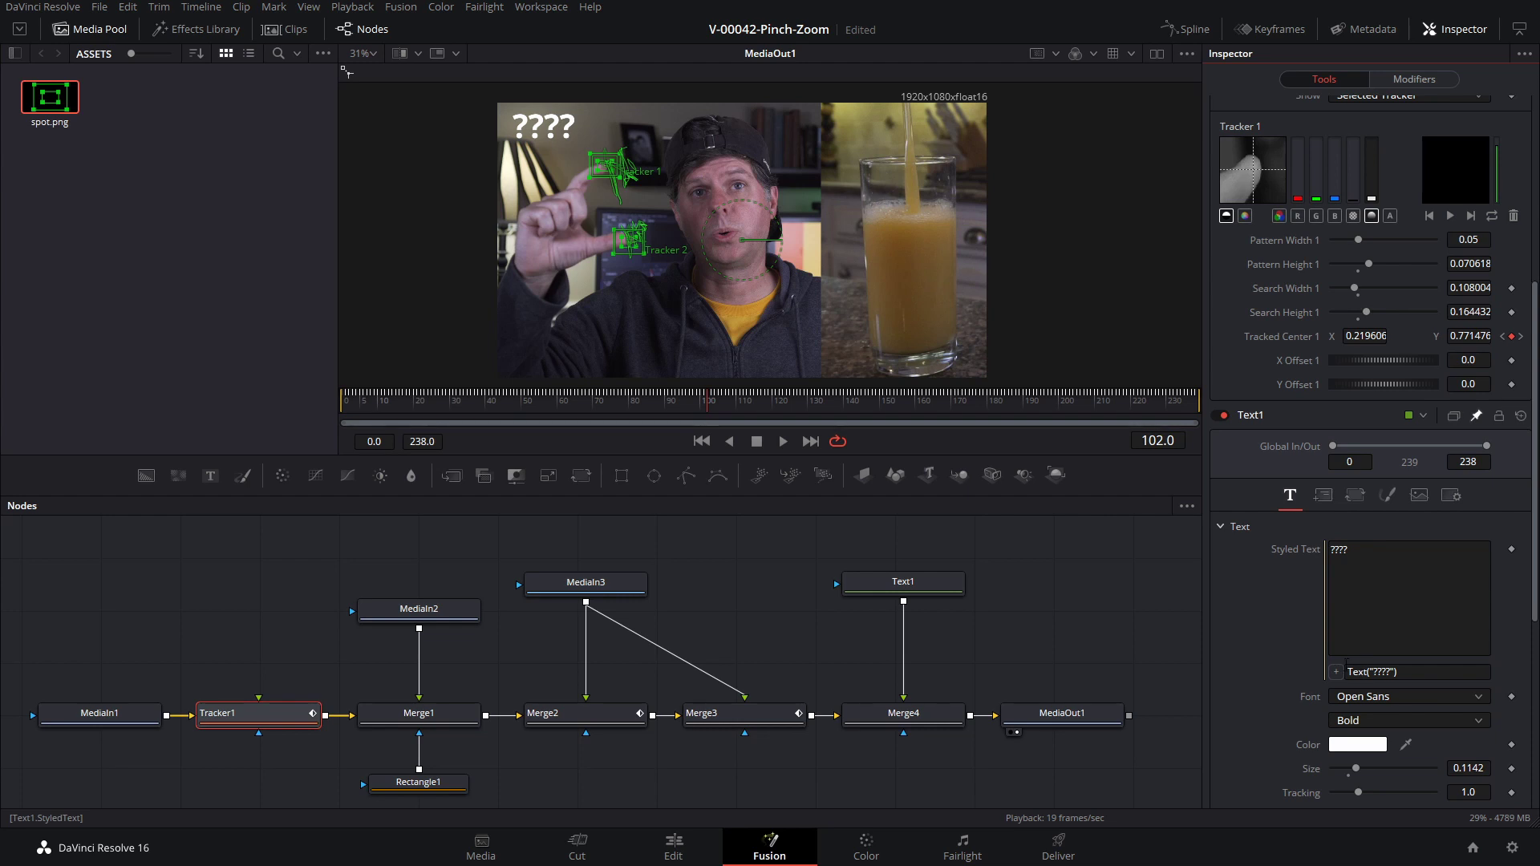
pyautogui.moveTo(1335, 671); pyautogui.dragTo(1286, 340)
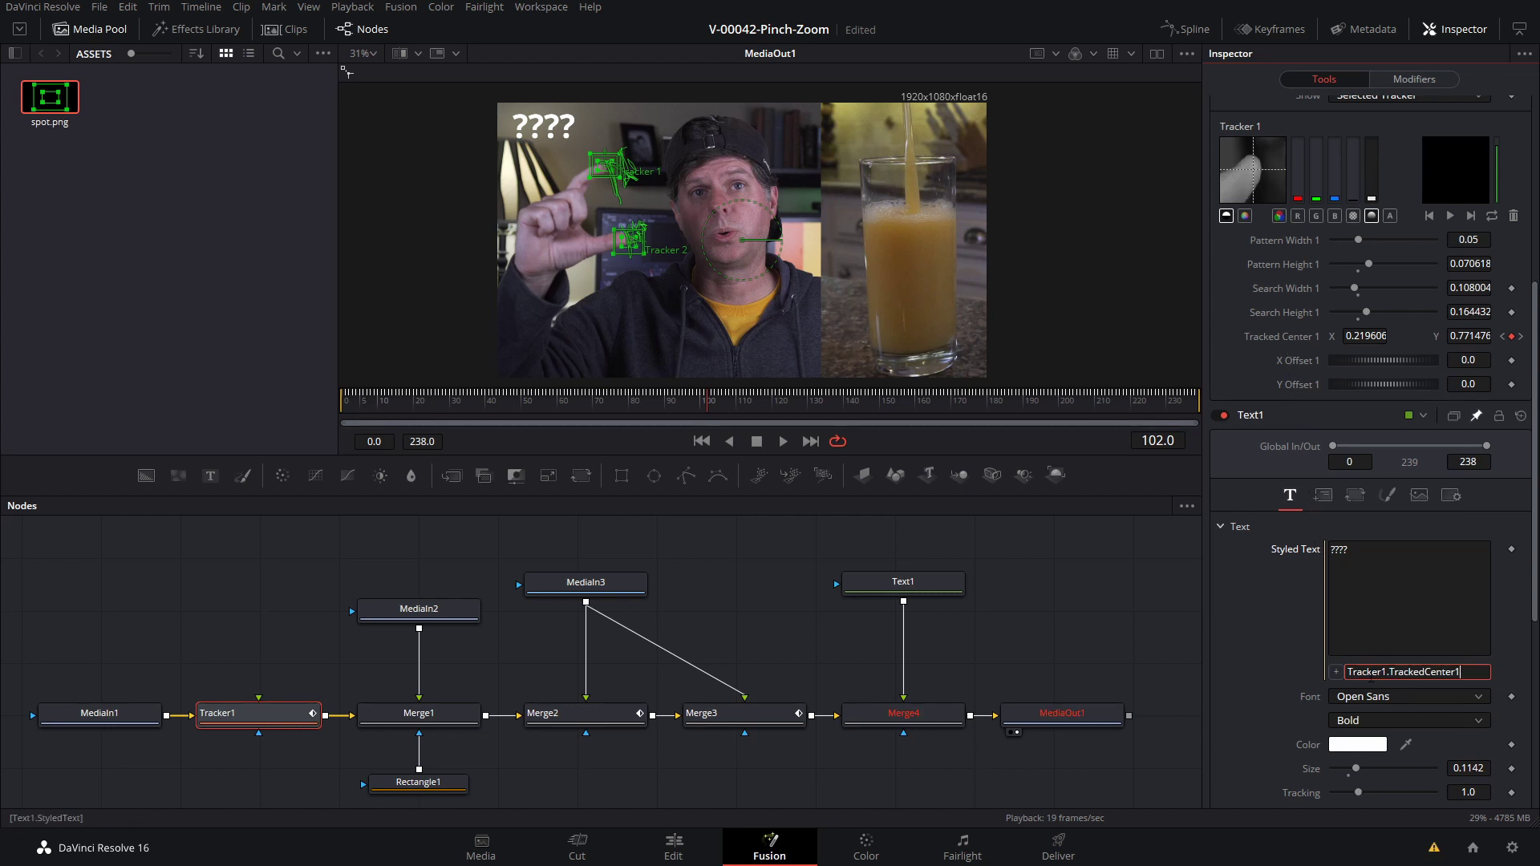
pyautogui.click(1474, 670)
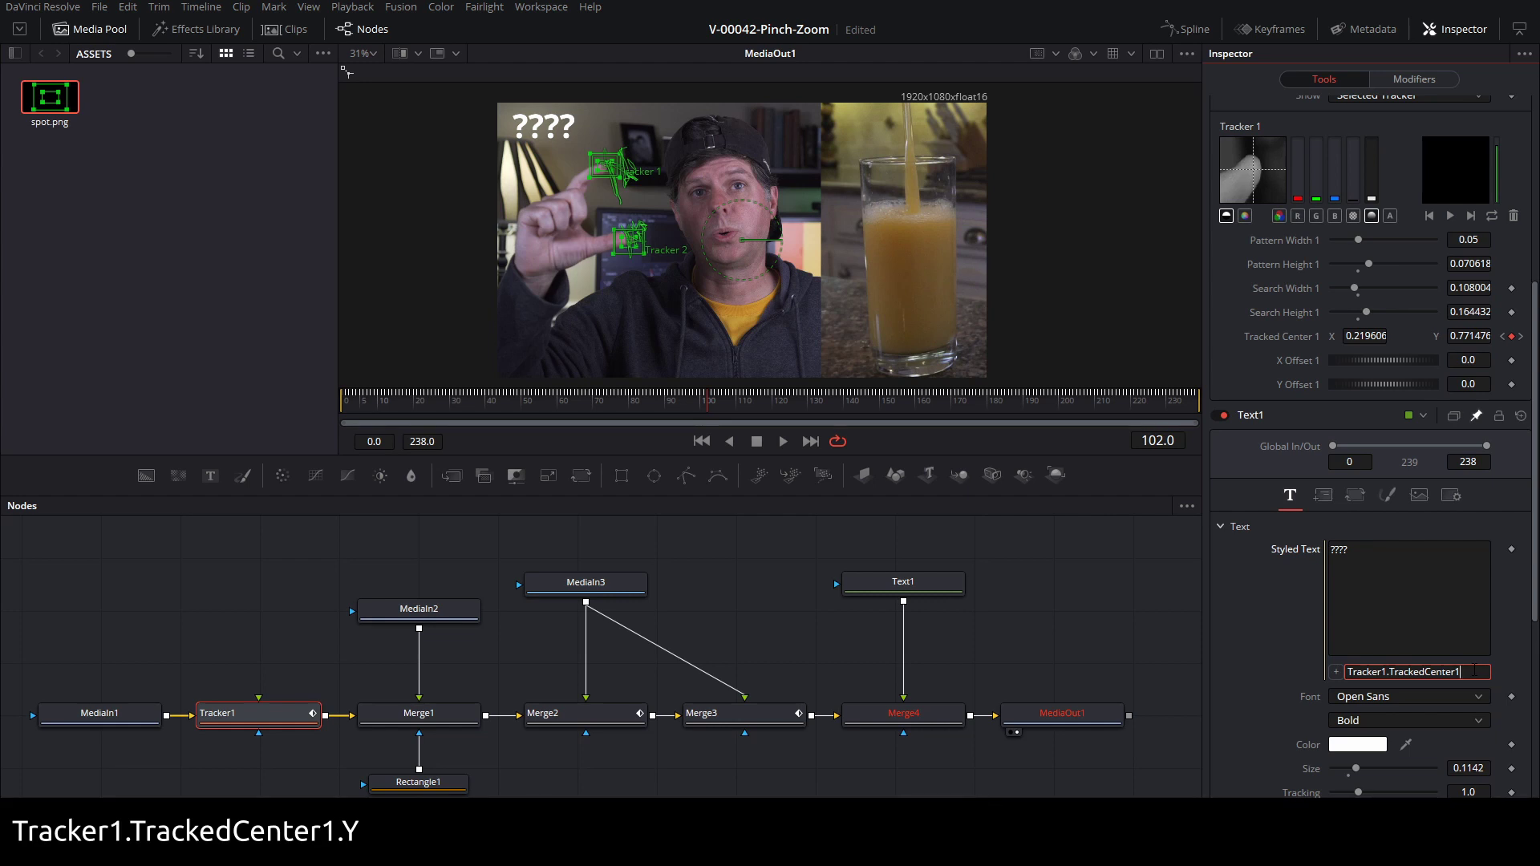
pyautogui.press('Return')
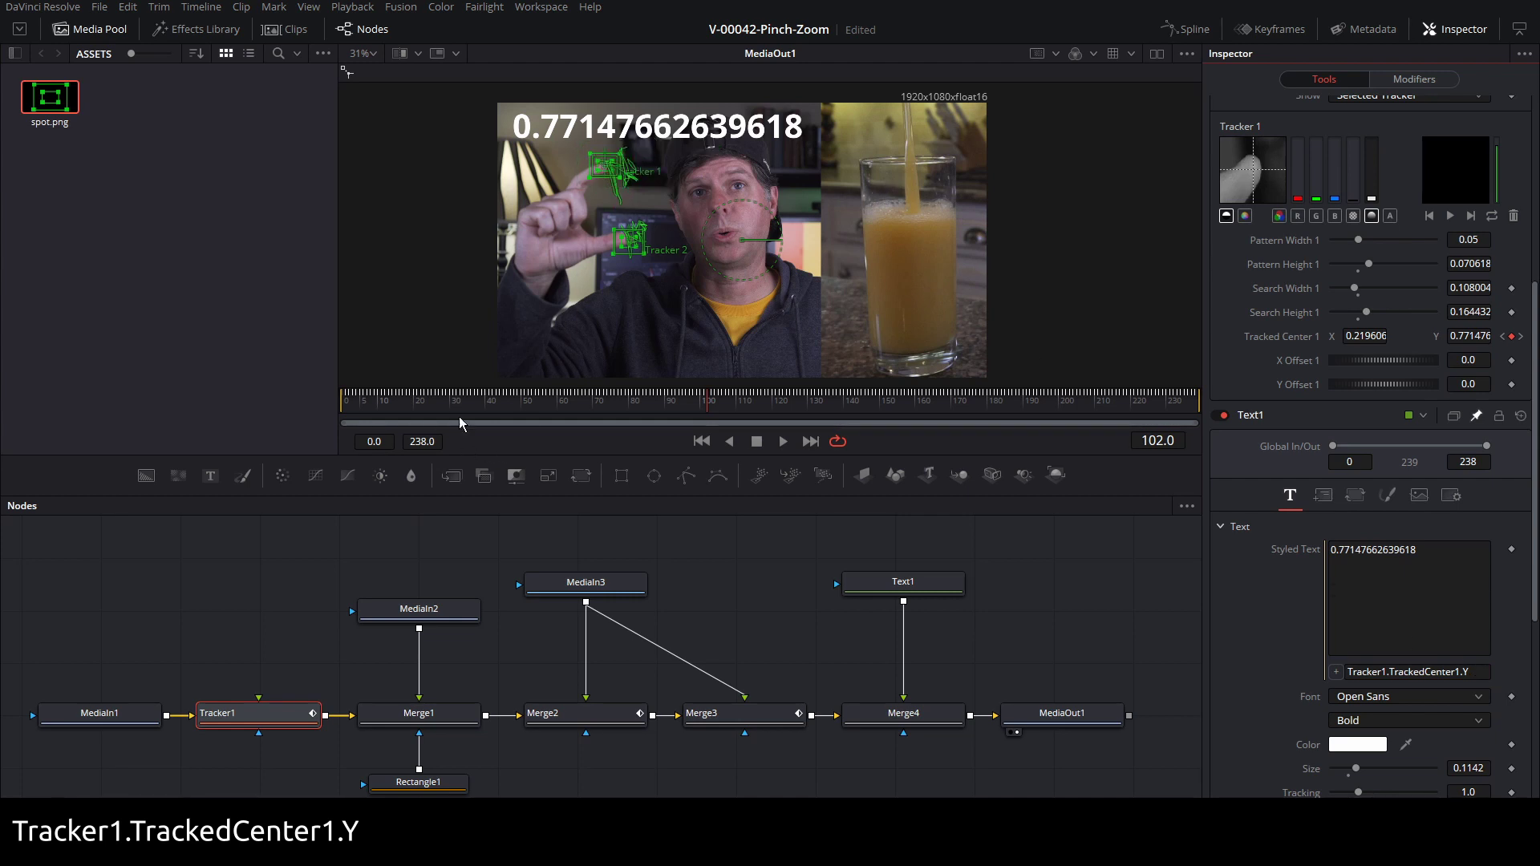
# Play the clip from about frame 10 to check that the text follows the index fingertip's vertical position
pyautogui.click(382, 399)
pyautogui.press('space')
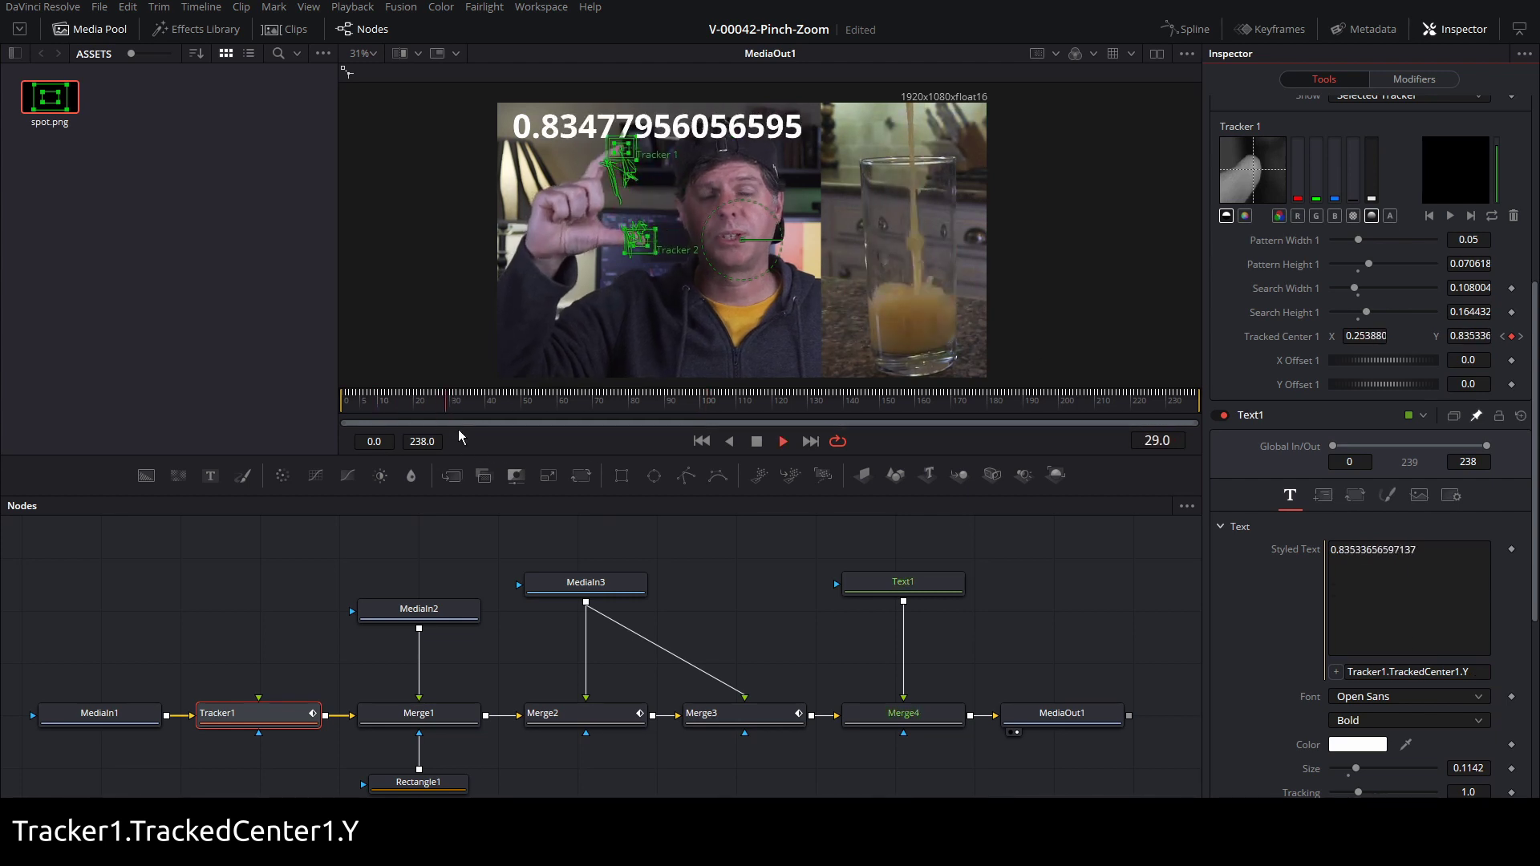
pyautogui.press('space')
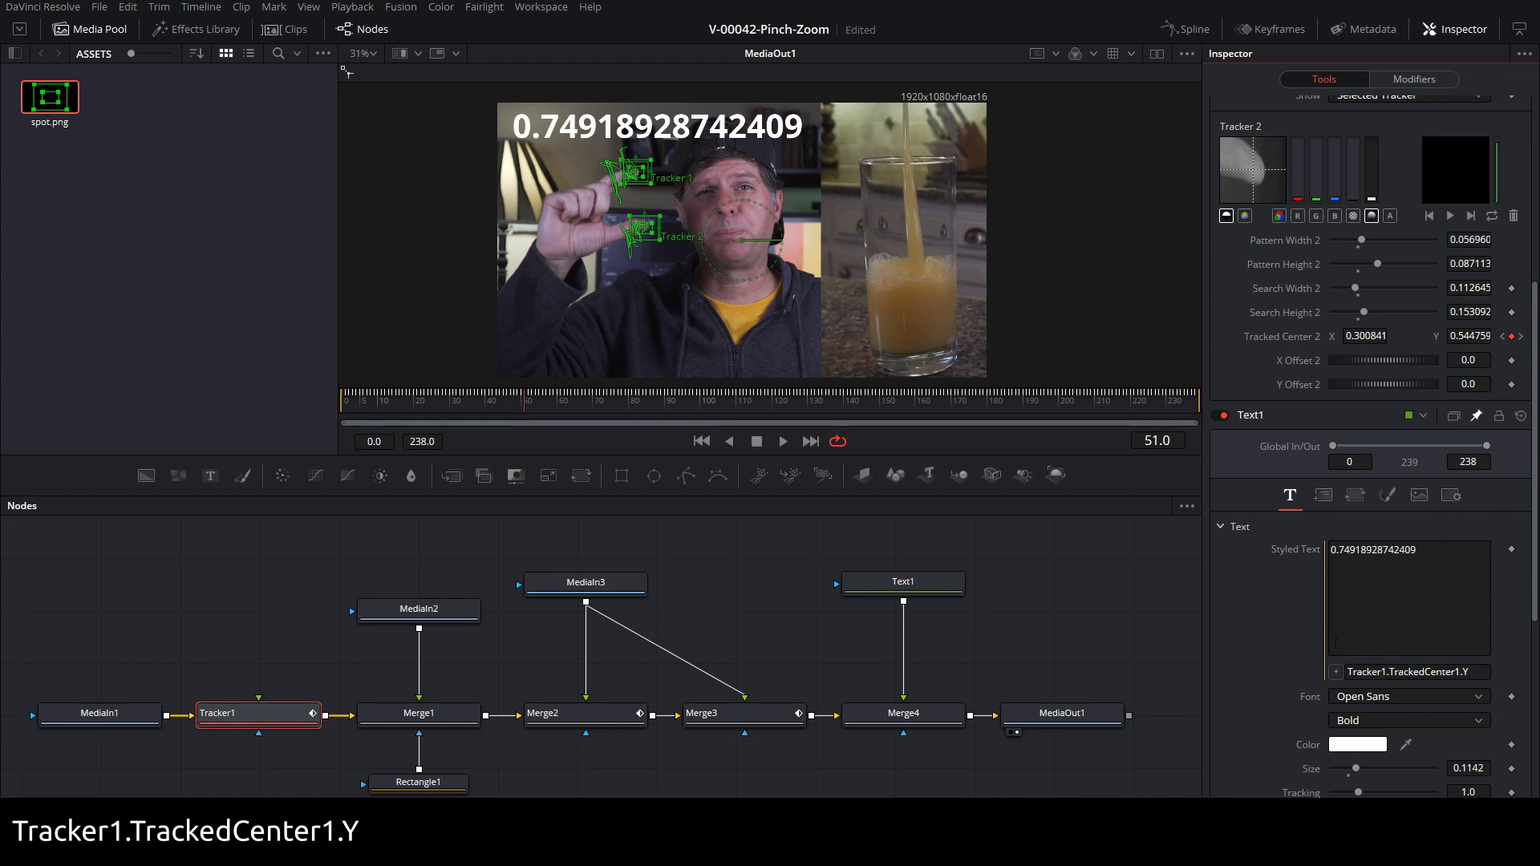
# Extend Text1's Styled Text expression to Tracker1.TrackedCenter1.Y-Tracker1.TrackedCenter2.Y so it gives the vertical distance between the two fingertips
pyautogui.moveTo(1472, 672); pyautogui.dragTo(1321, 673)
pyautogui.hotkey('ctrl', 'c')
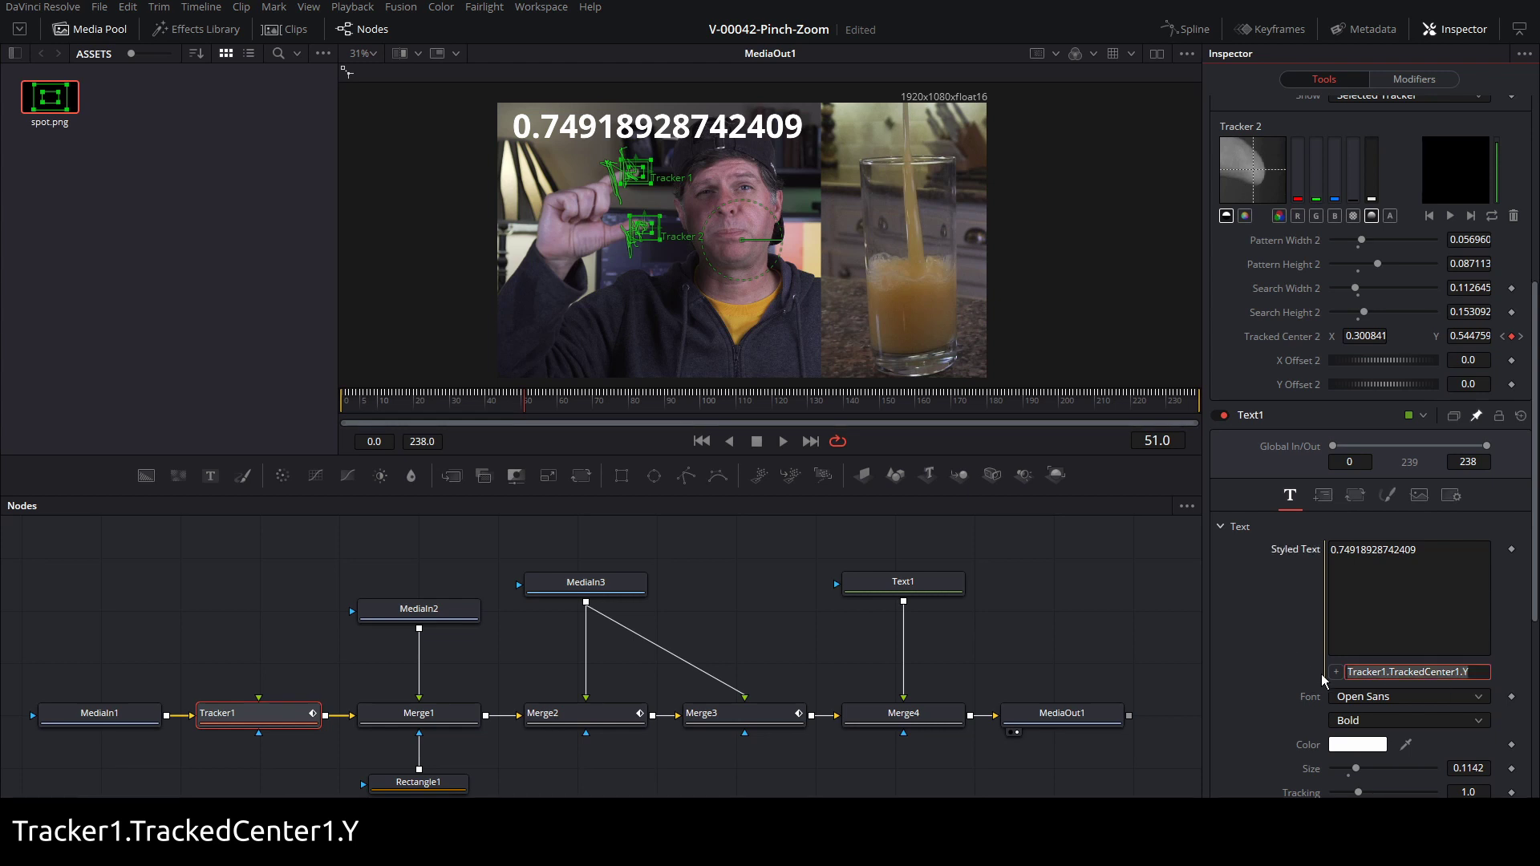
pyautogui.press('Right')
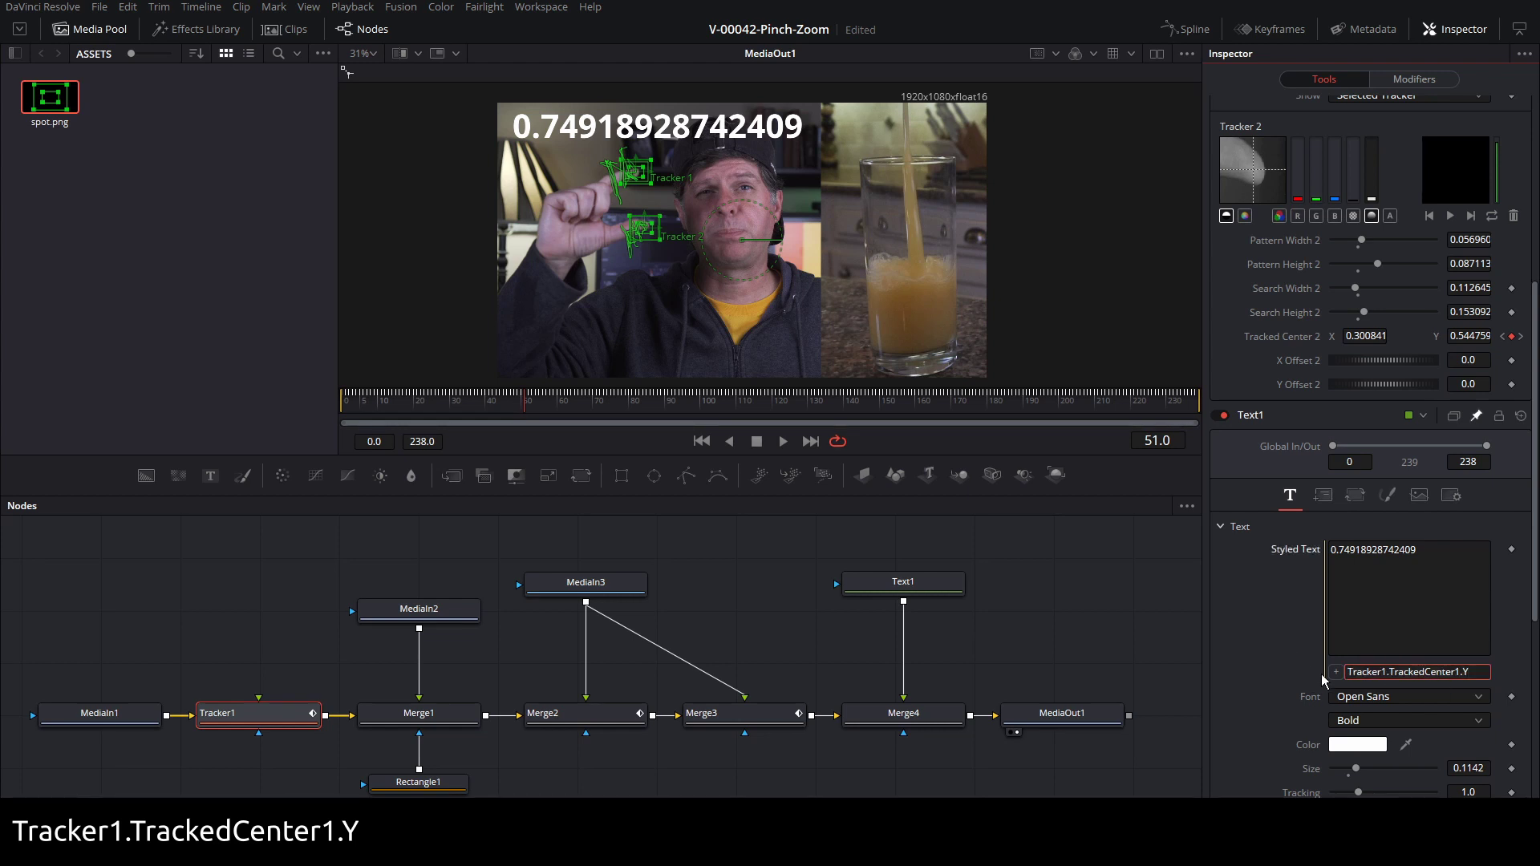
pyautogui.write('-')
pyautogui.hotkey('ctrl', 'v')
pyautogui.press('Left')
pyautogui.press('BackSpace')
pyautogui.press('BackSpace')
pyautogui.write('2.')
pyautogui.press('Return')
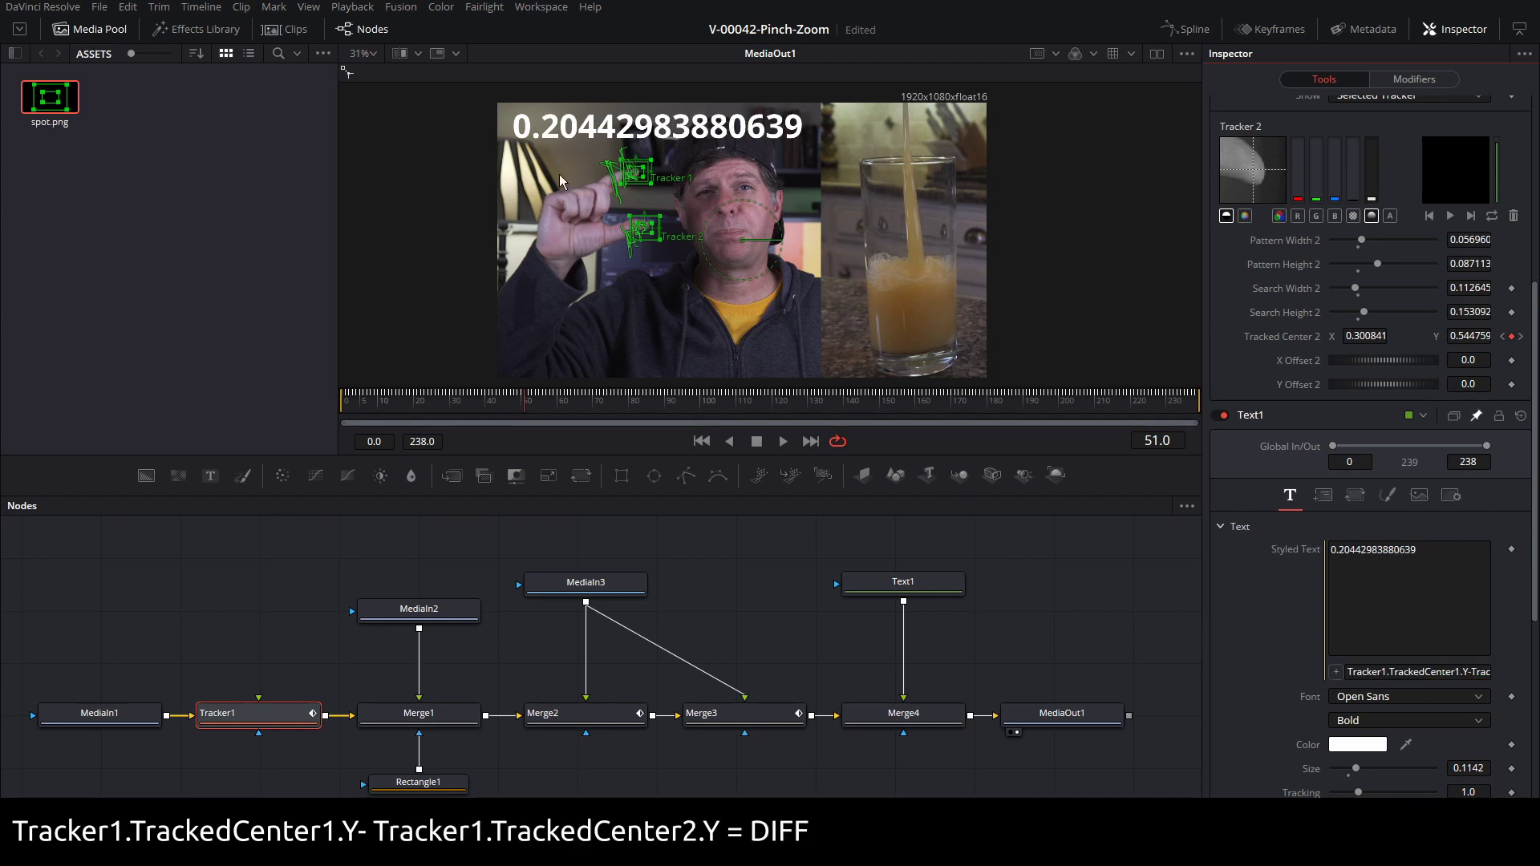
# Play the clip from about frame 7 to examine how the fingertip difference changes as the fingers open and close
pyautogui.click(370, 402)
pyautogui.press('space')
pyautogui.press('space')
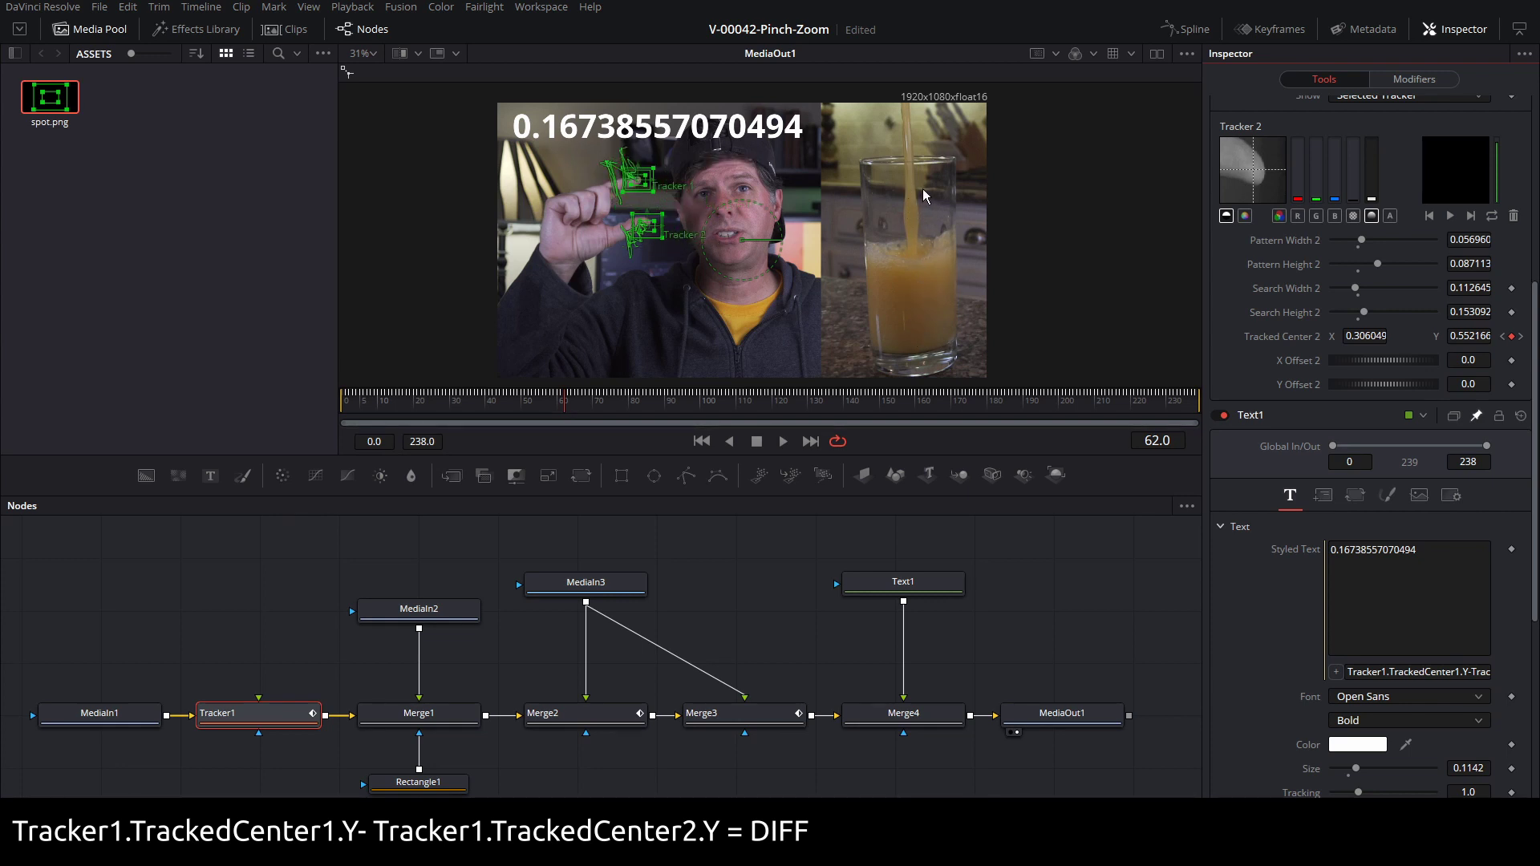
pyautogui.click(369, 406)
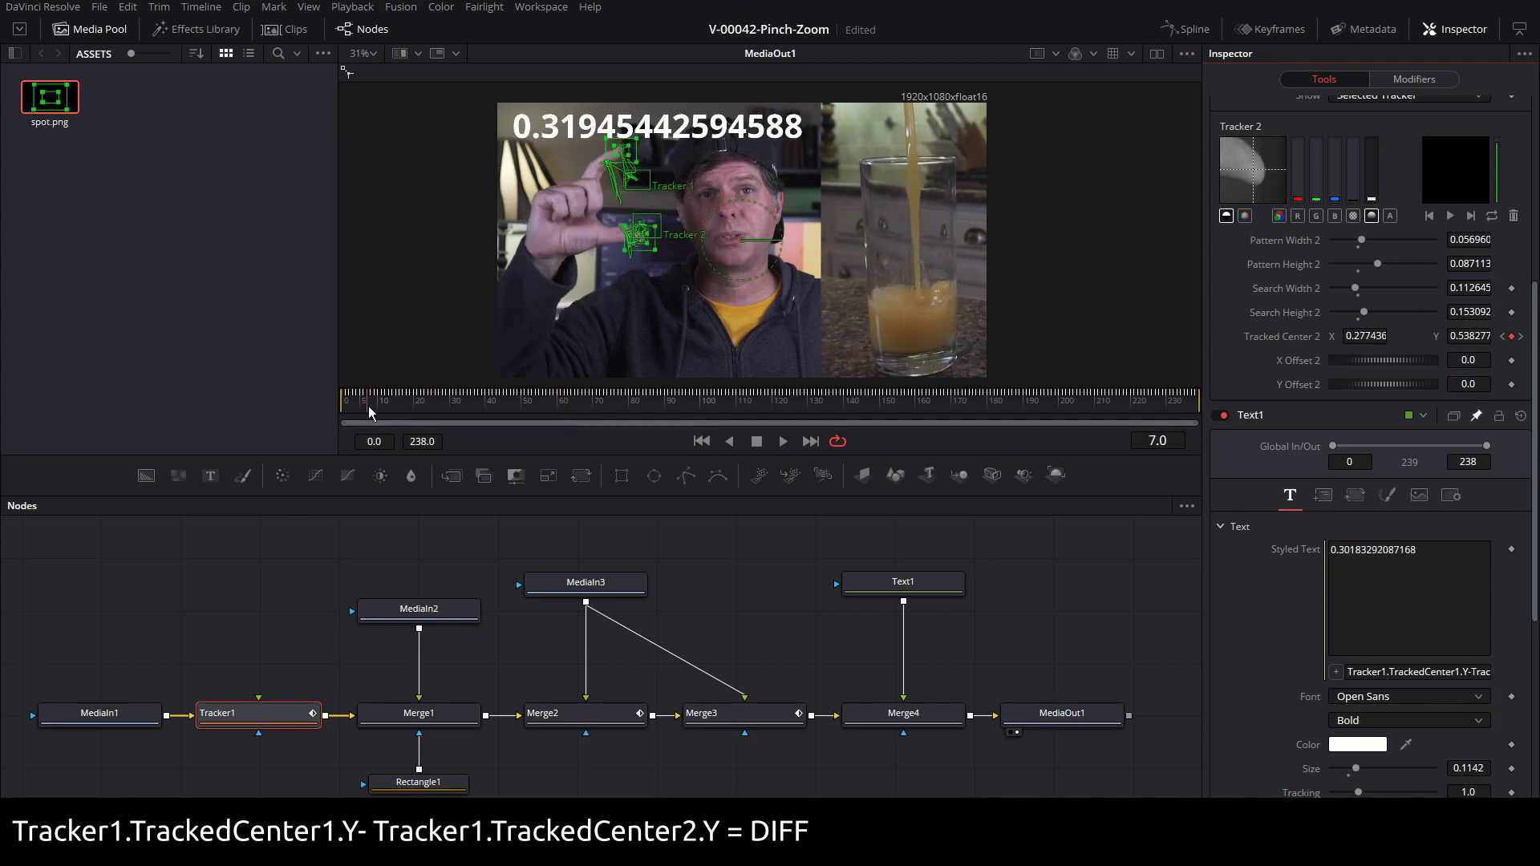
pyautogui.click(370, 408)
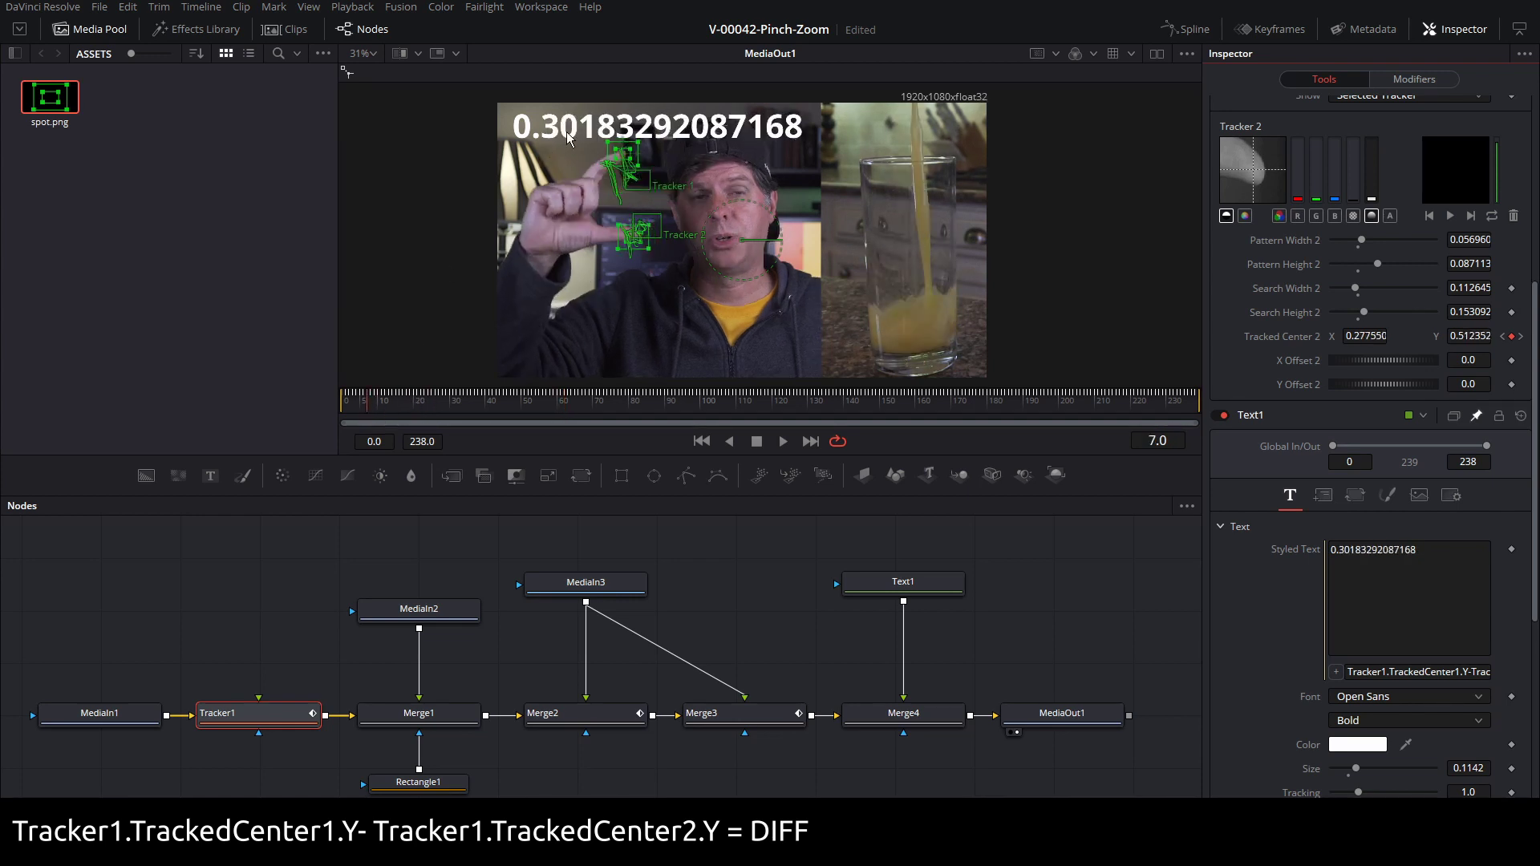
pyautogui.press('space')
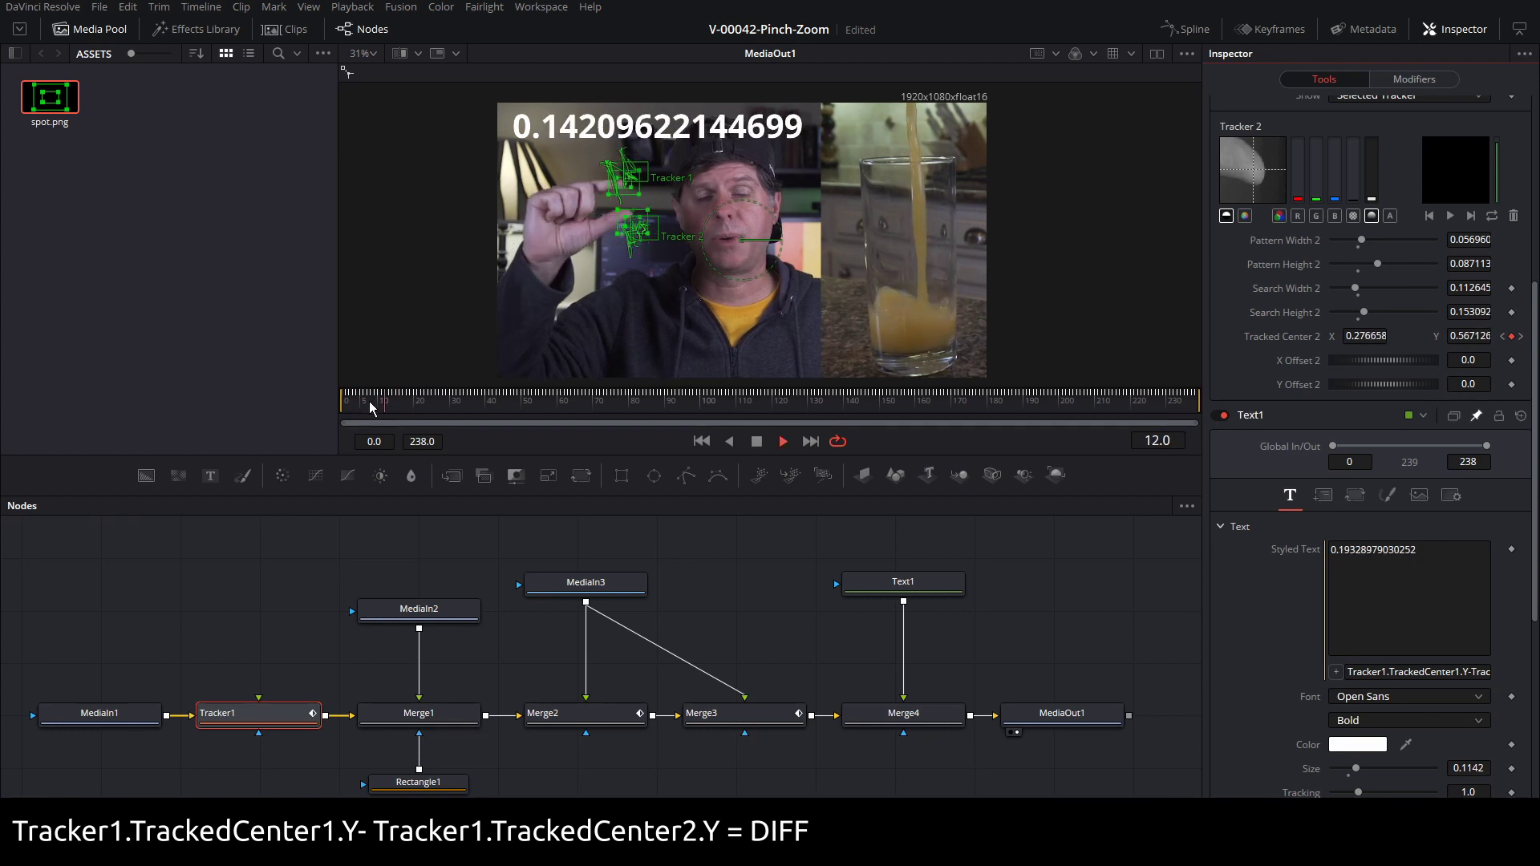
pyautogui.press('space')
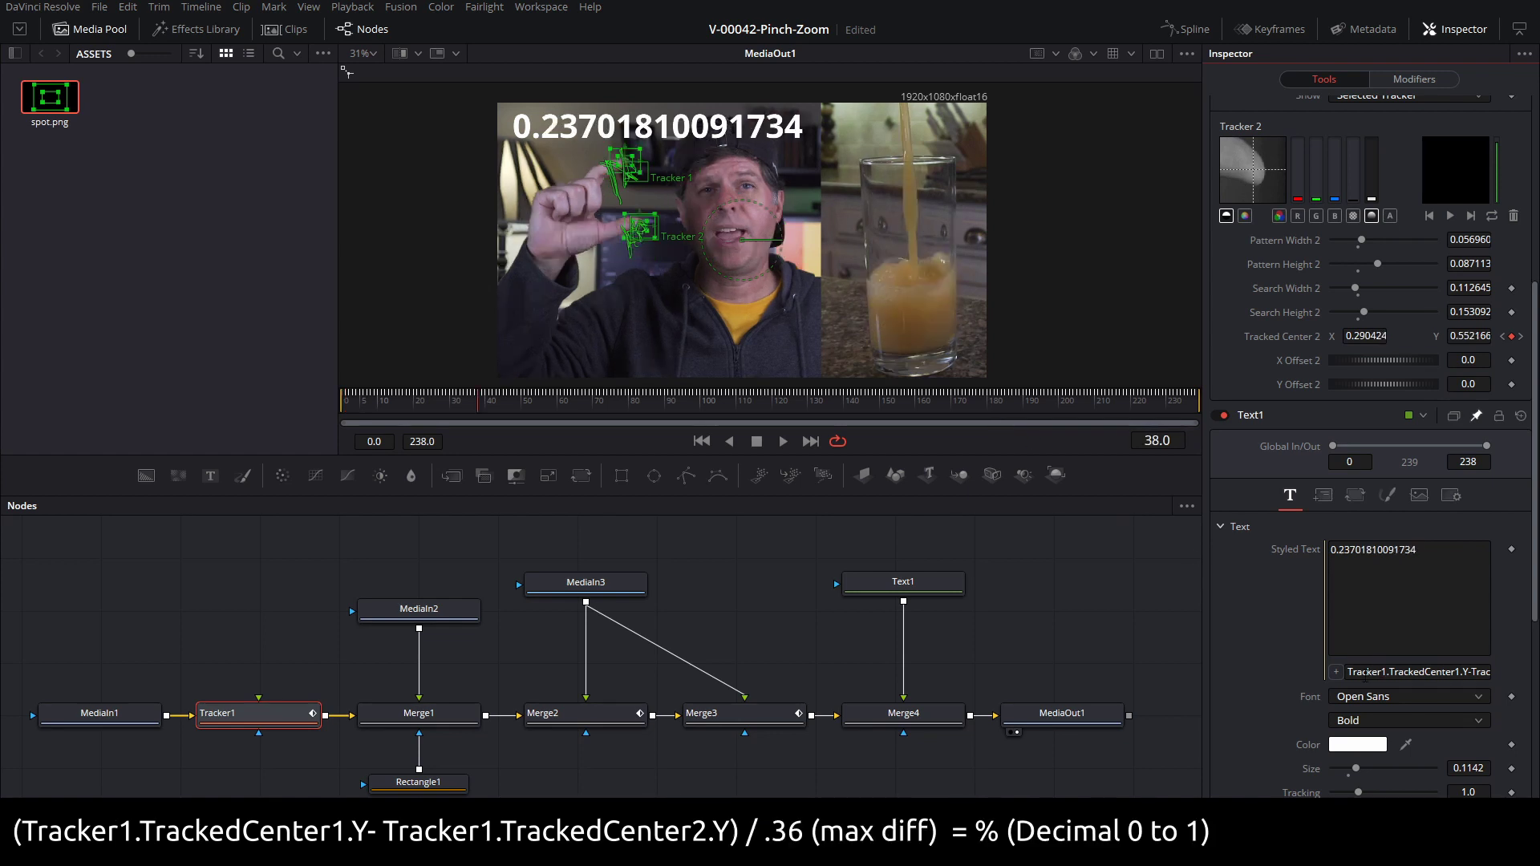
# Wrap the tracker difference in Text1's Styled Text expression in parentheses and divide it by .36
pyautogui.click(1364, 672)
pyautogui.press('End')
pyautogui.write(')')
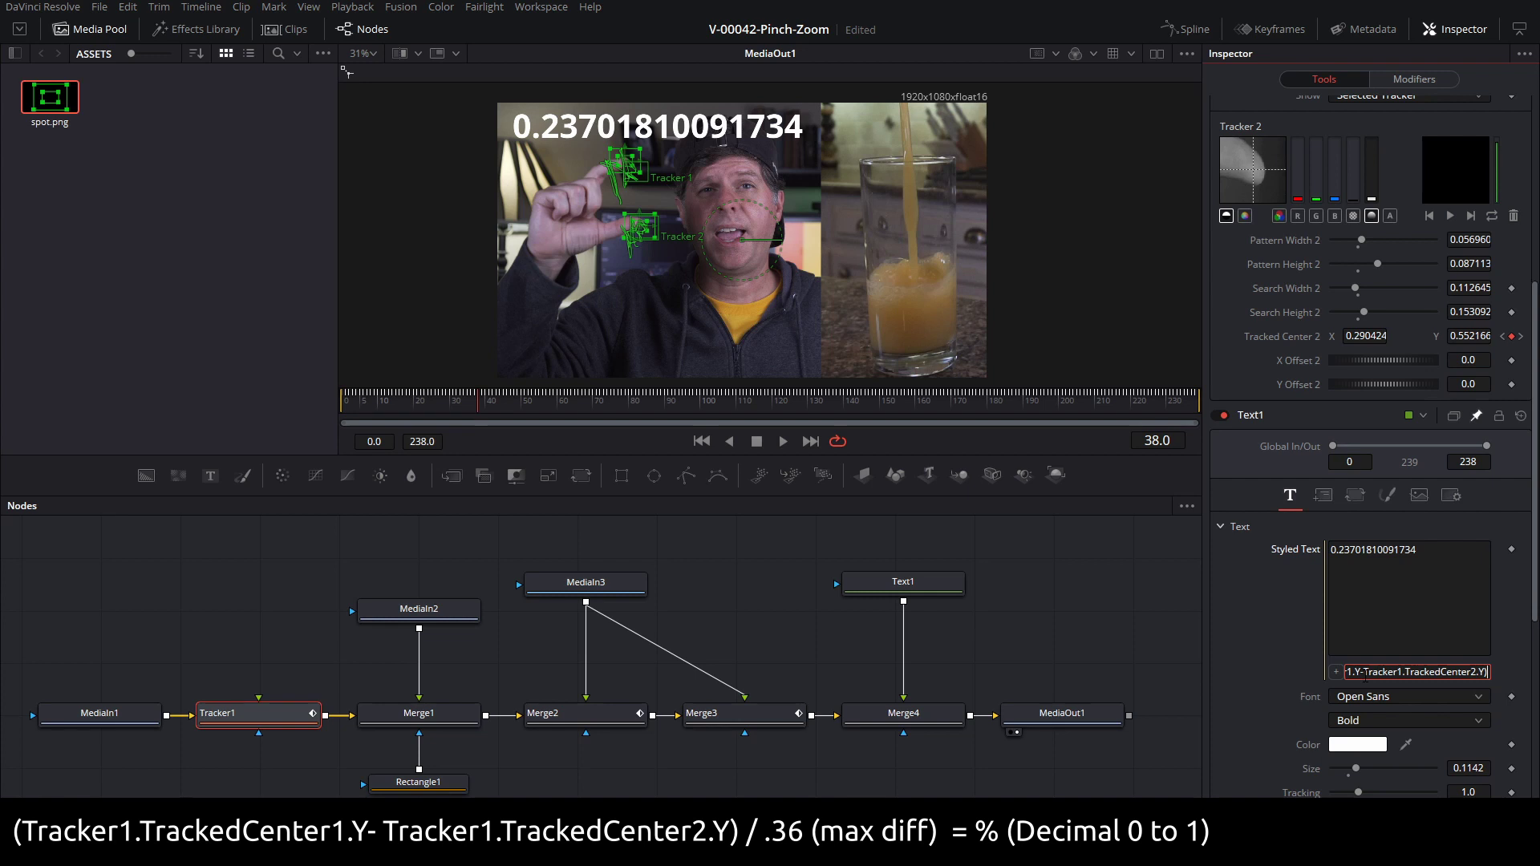
pyautogui.write('/.36')
pyautogui.press('Return')
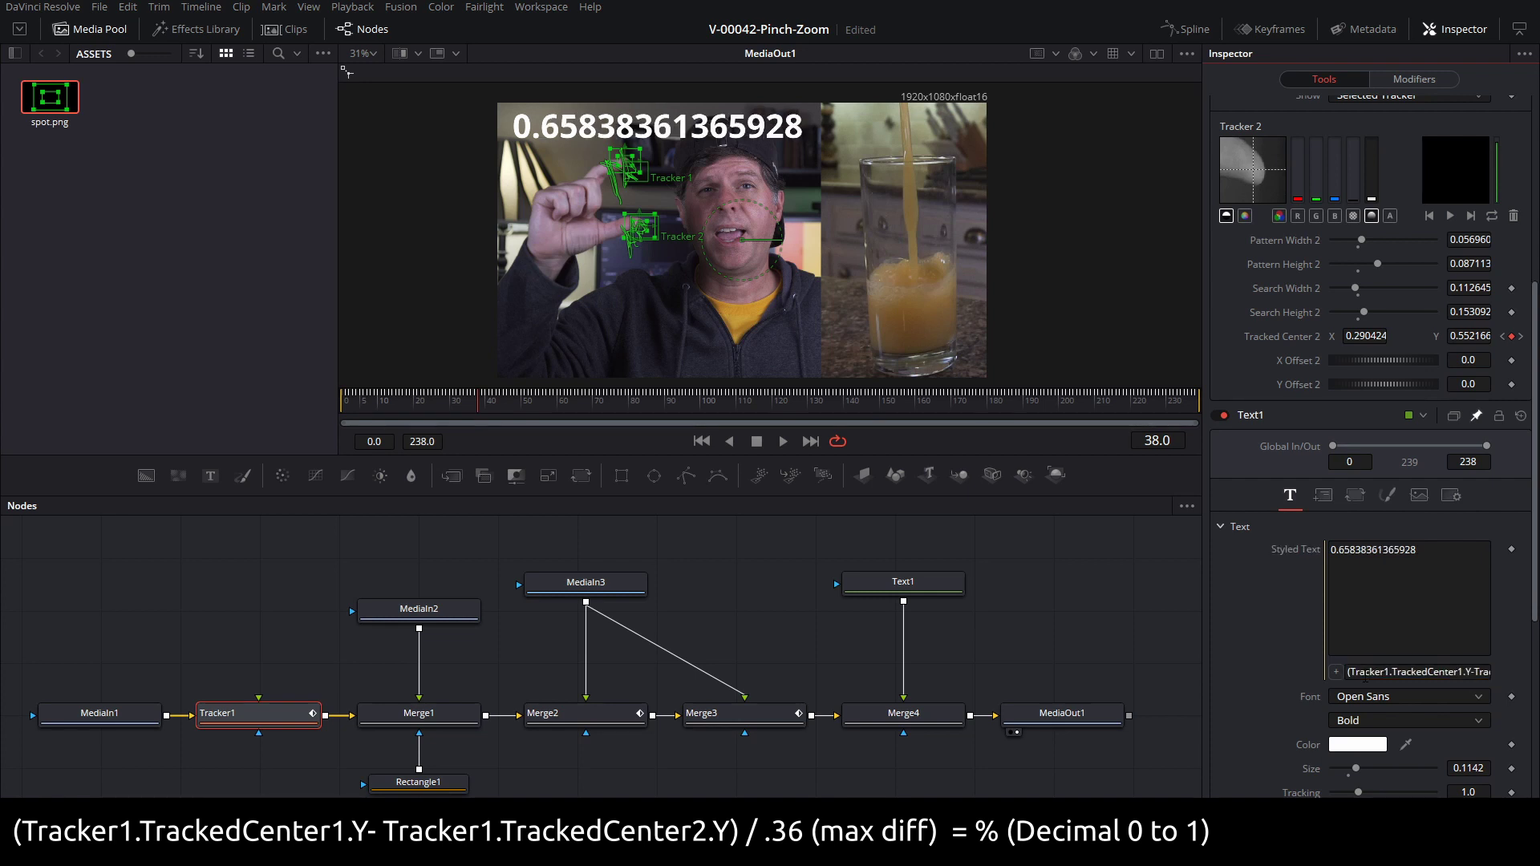
# Play the clip from about frame 5 to check that the text runs between 0 and 1 with the pinch
pyautogui.moveTo(425, 404); pyautogui.dragTo(360, 411)
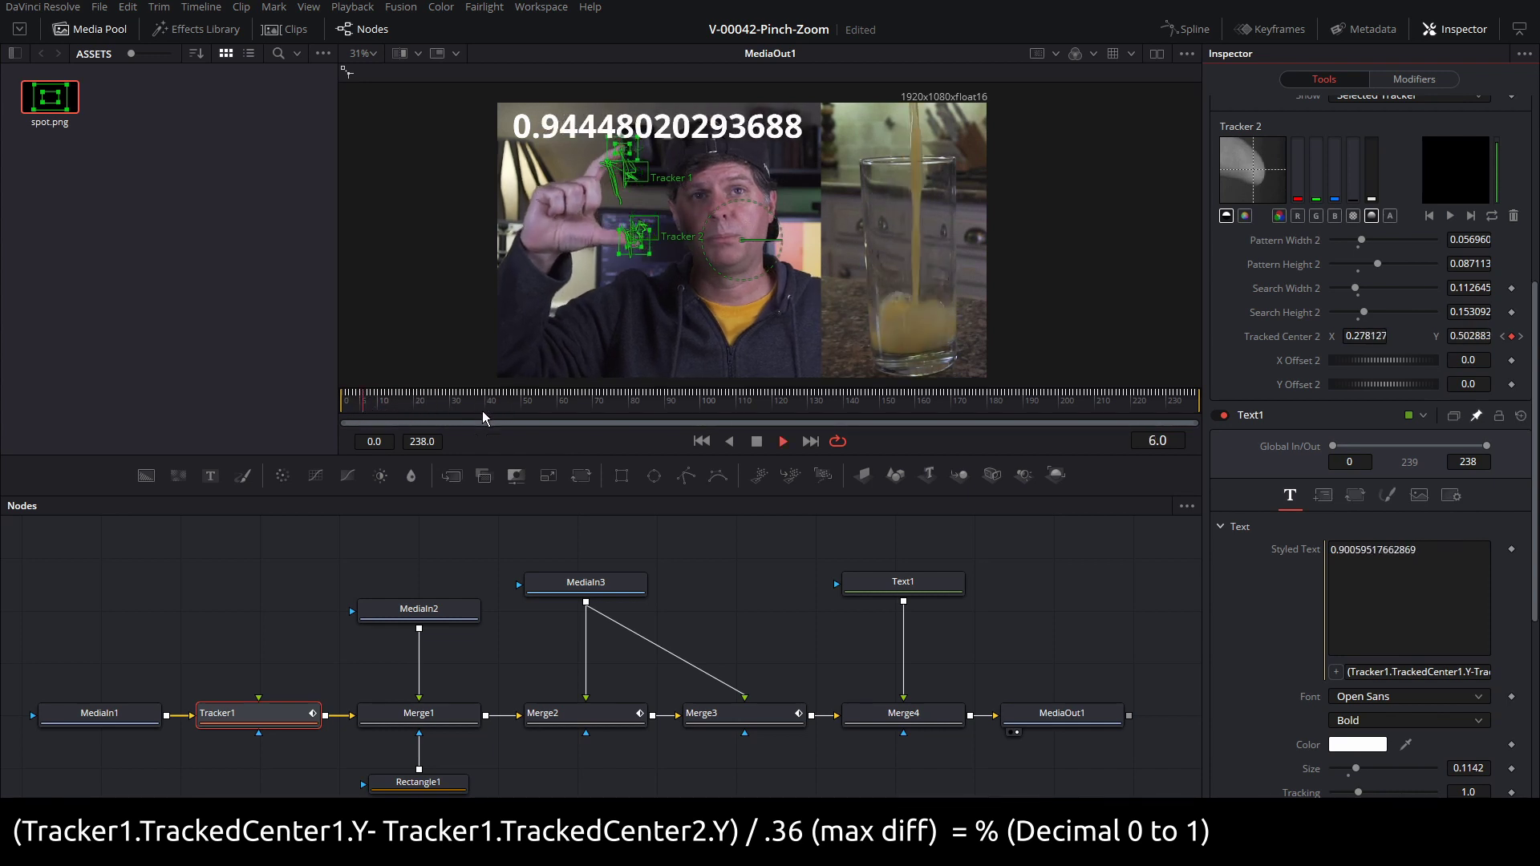
pyautogui.press('space')
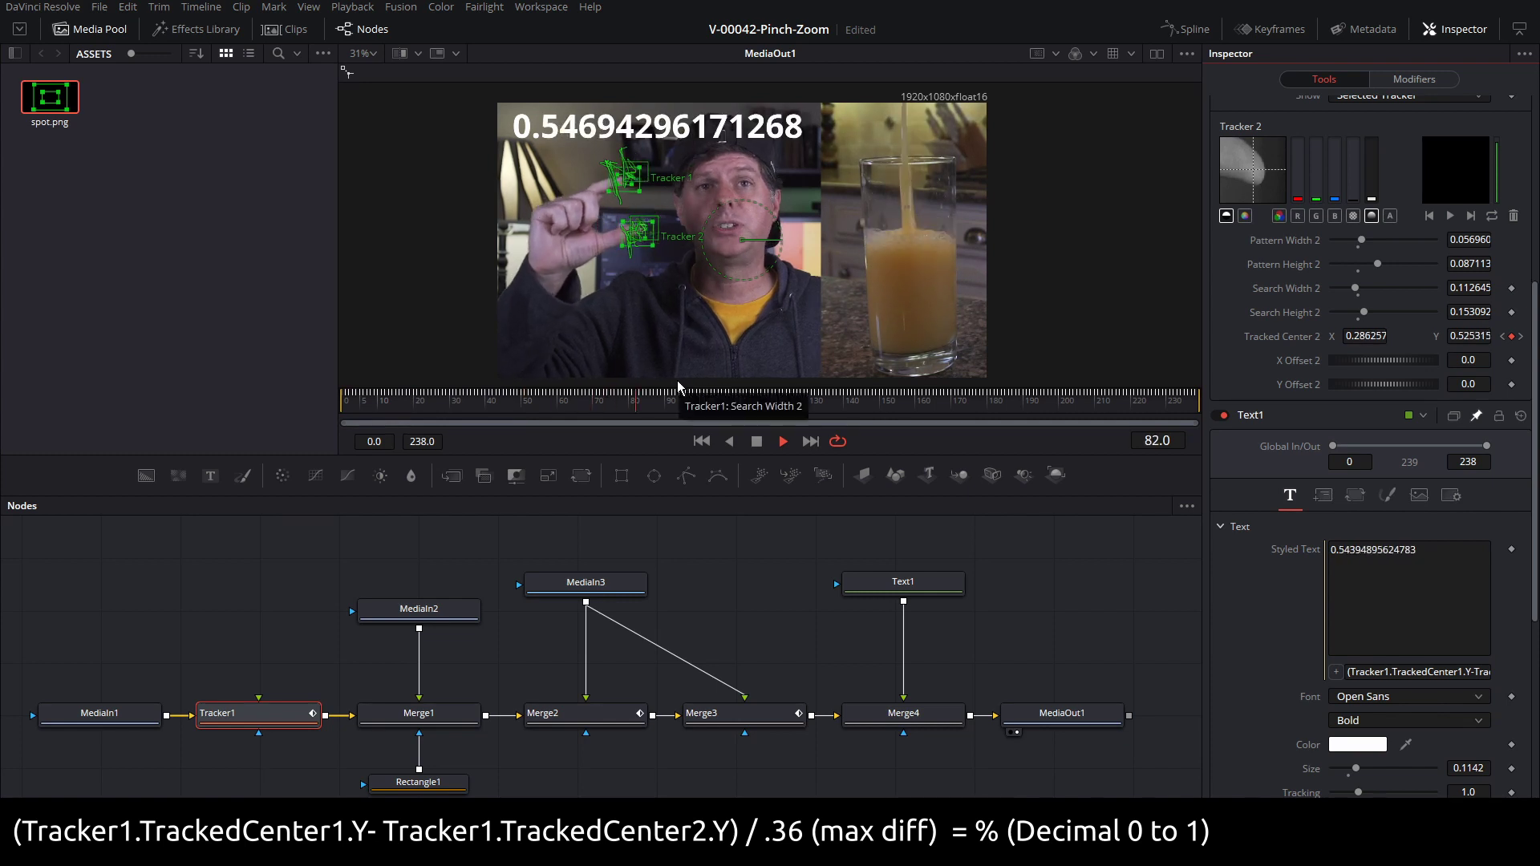
pyautogui.press('space')
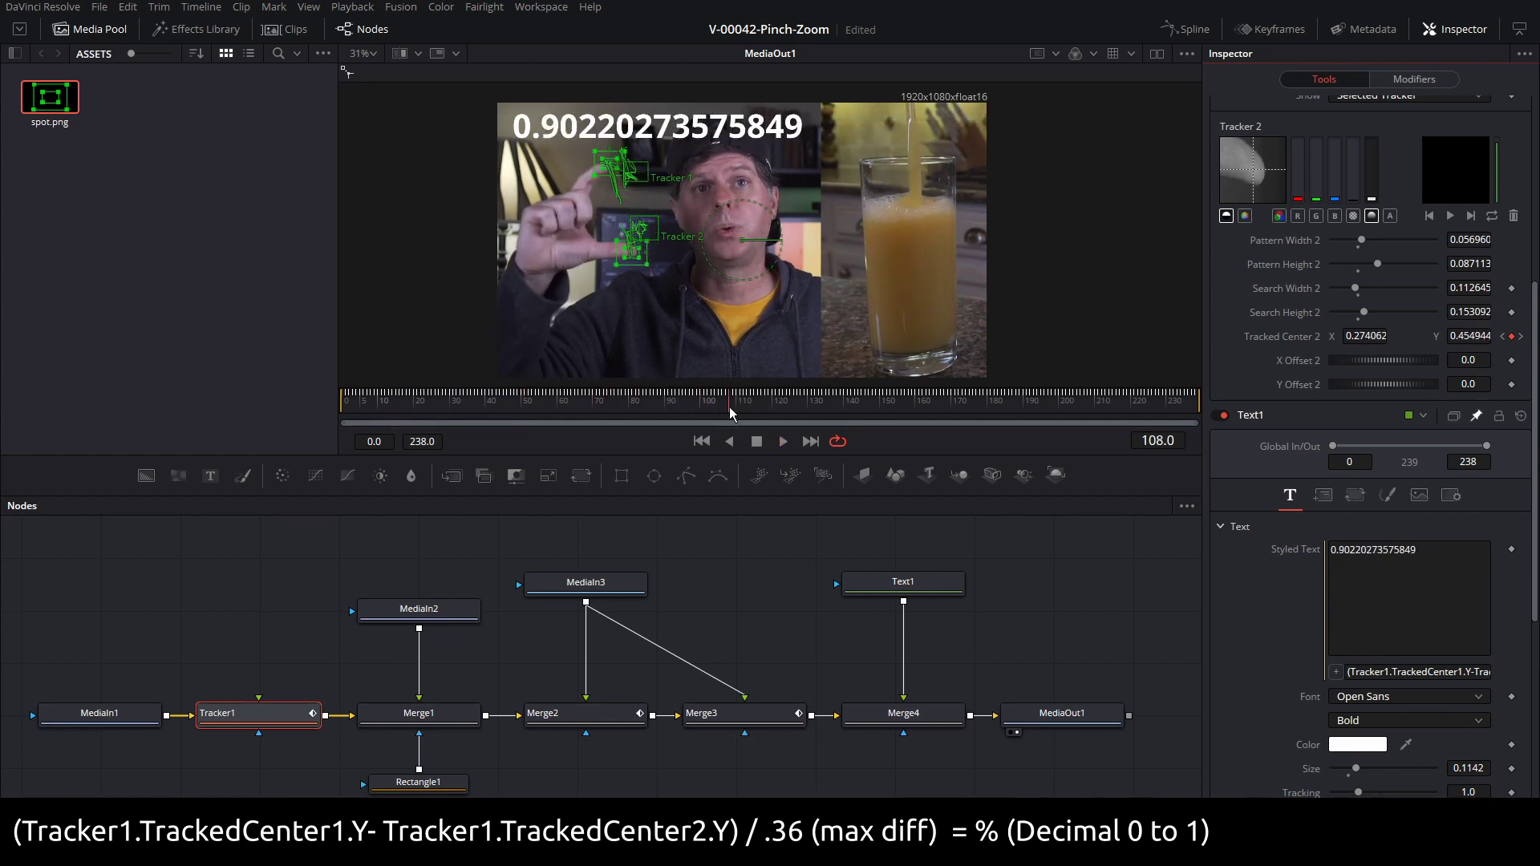
# Multiply the Styled Text expression by 100, wrap it in floor() to give whole numbers, and check it at frame 60
pyautogui.click(1438, 672)
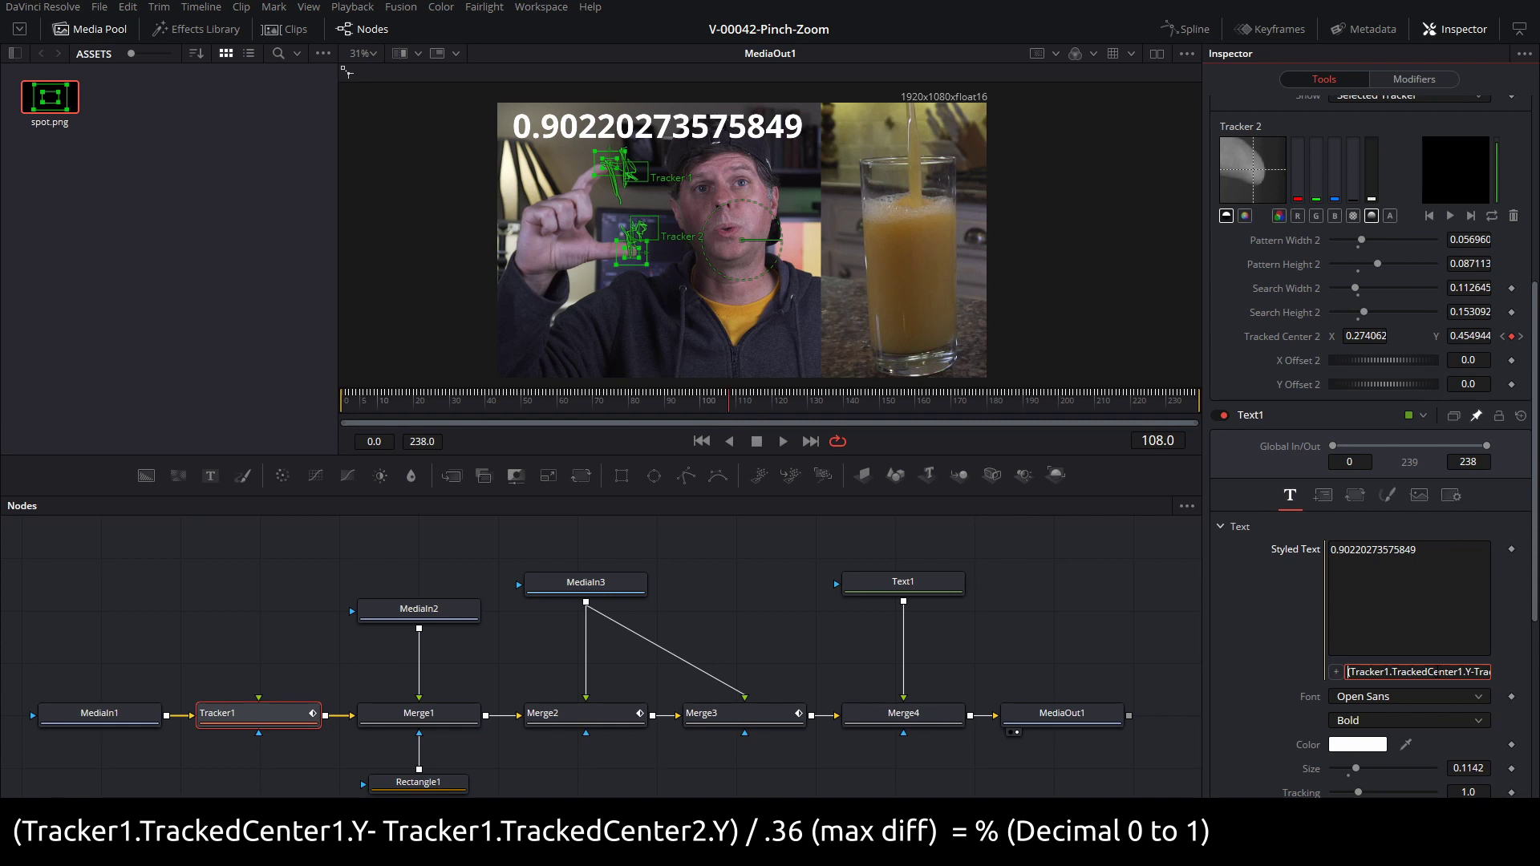
pyautogui.press('Right')
pyautogui.press('Right')
pyautogui.press('Right')
pyautogui.press('Right')
pyautogui.press('Right')
pyautogui.press('Right')
pyautogui.press('Right')
pyautogui.press('Right')
pyautogui.press('Right')
pyautogui.press('Right')
pyautogui.press('Right')
pyautogui.press('Right')
pyautogui.press('Right')
pyautogui.press('Right')
pyautogui.press('Right')
pyautogui.press('Right')
pyautogui.press('Right')
pyautogui.press('Right')
pyautogui.press('Right')
pyautogui.press('Right')
pyautogui.write(')/.36*100')
pyautogui.press('Home')
pyautogui.write('floor(')
pyautogui.press('Return')
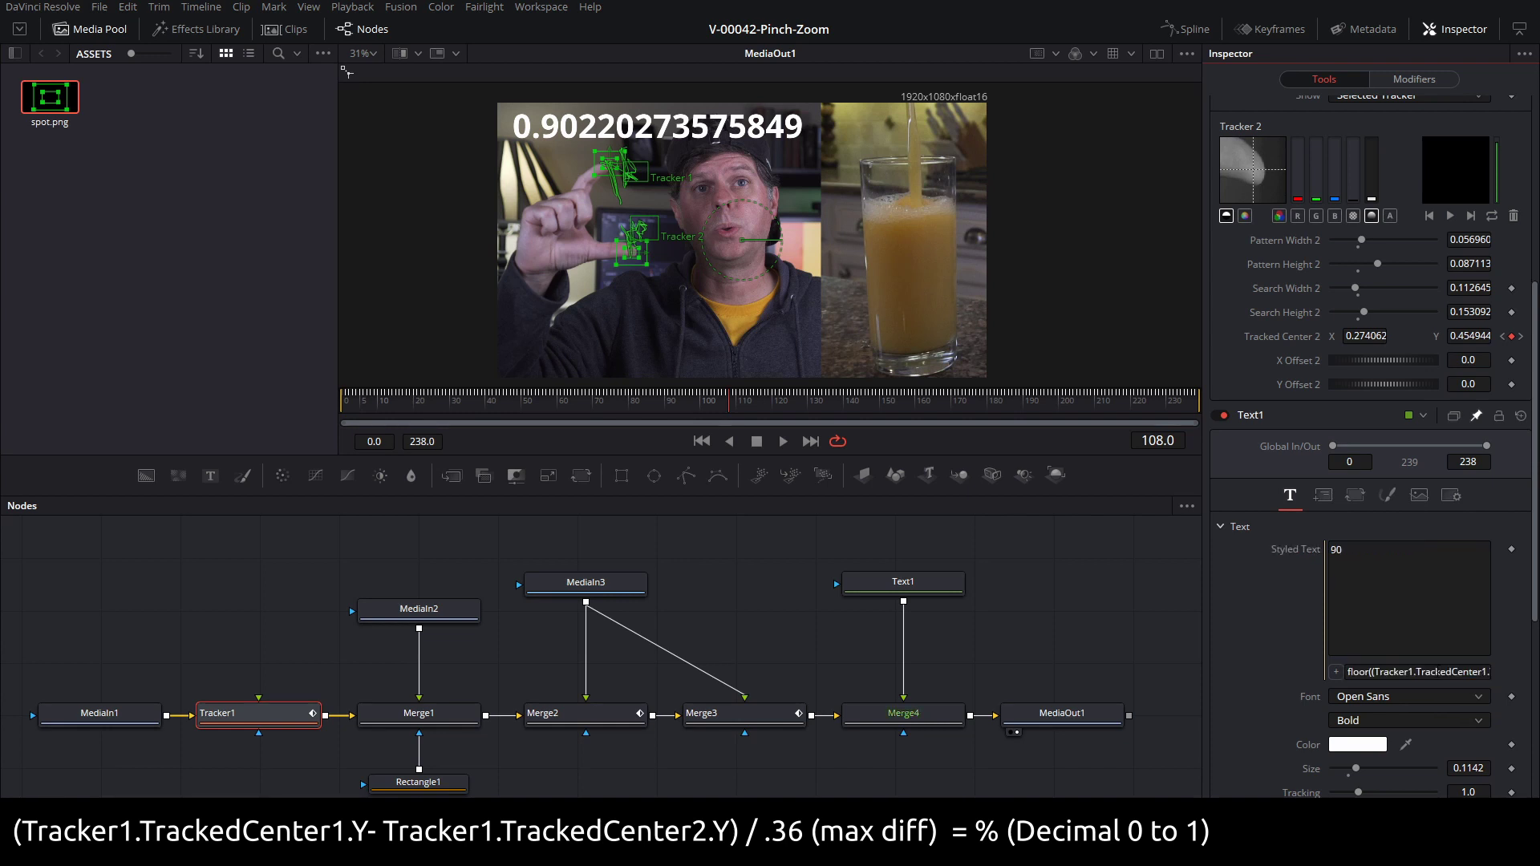
pyautogui.click(561, 397)
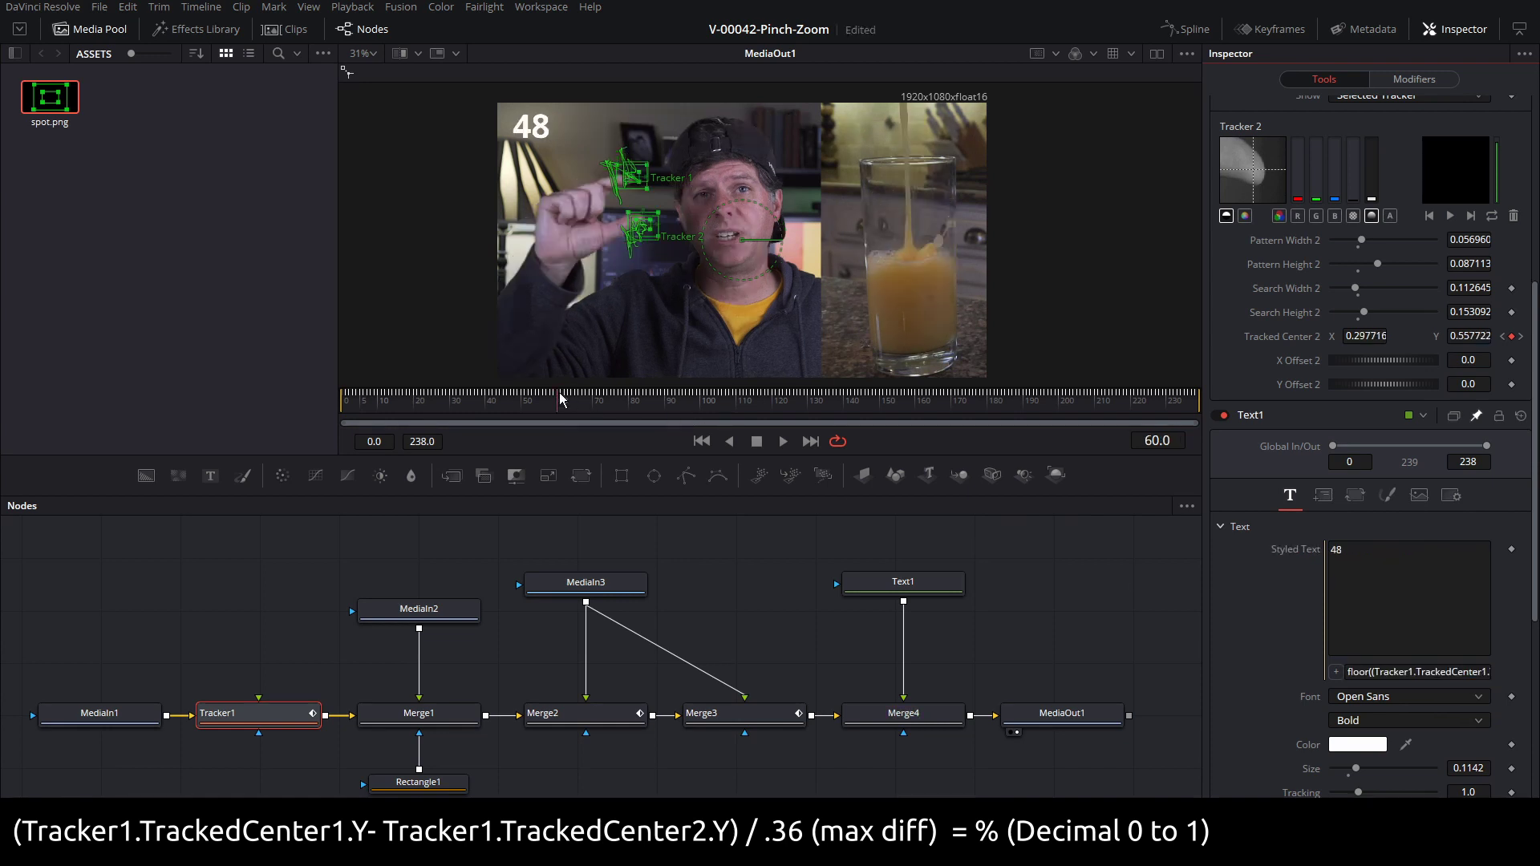
# Append .."%" to Text1's Styled Text expression and play from frame 10 to check the percentage readout
pyautogui.click(1456, 672)
pyautogui.write('..')
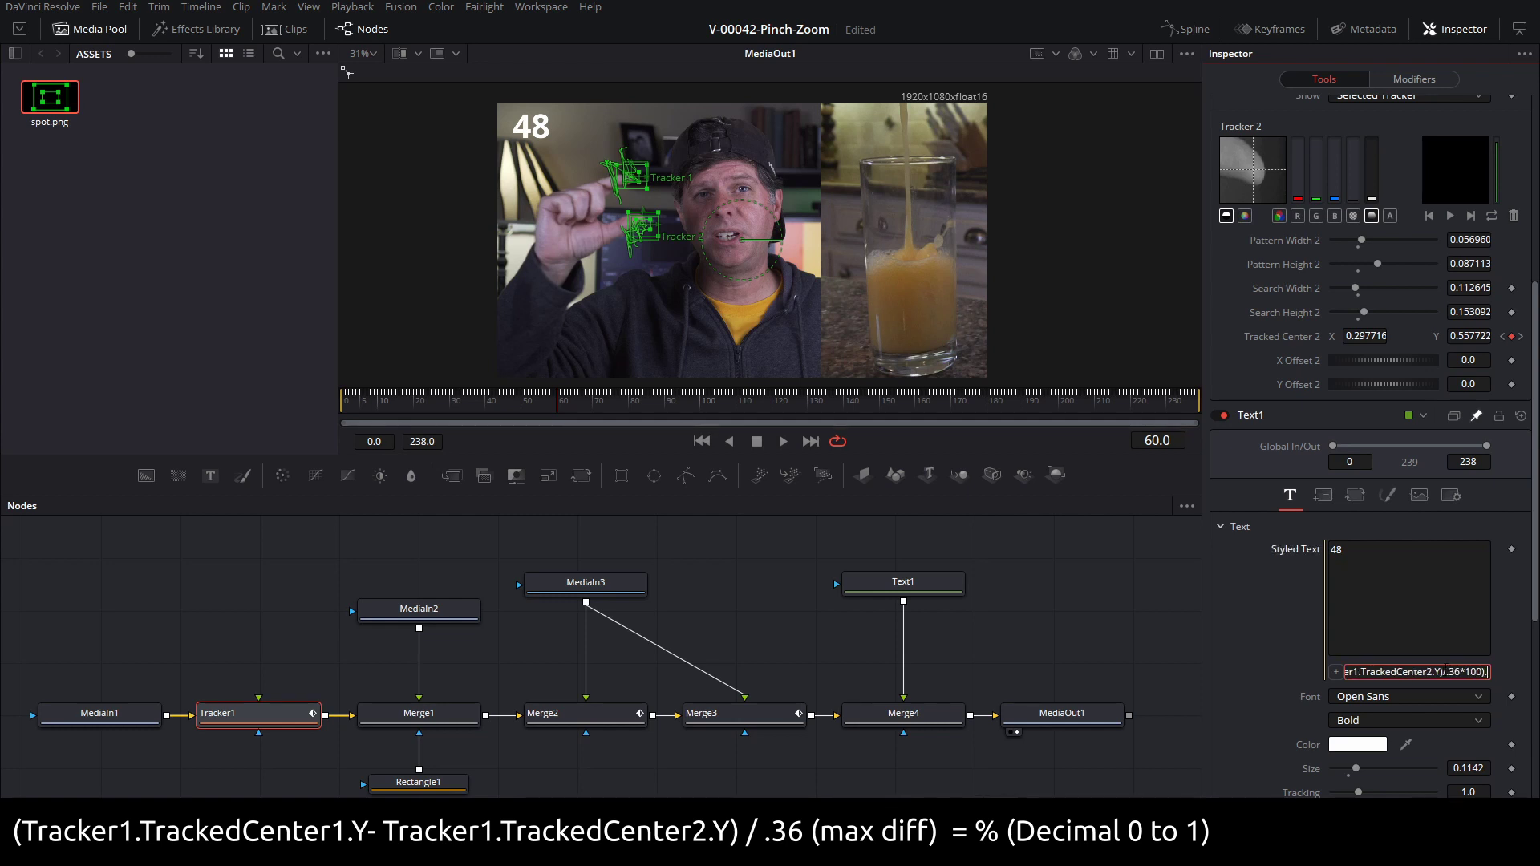
pyautogui.write('"%"')
pyautogui.press('Return')
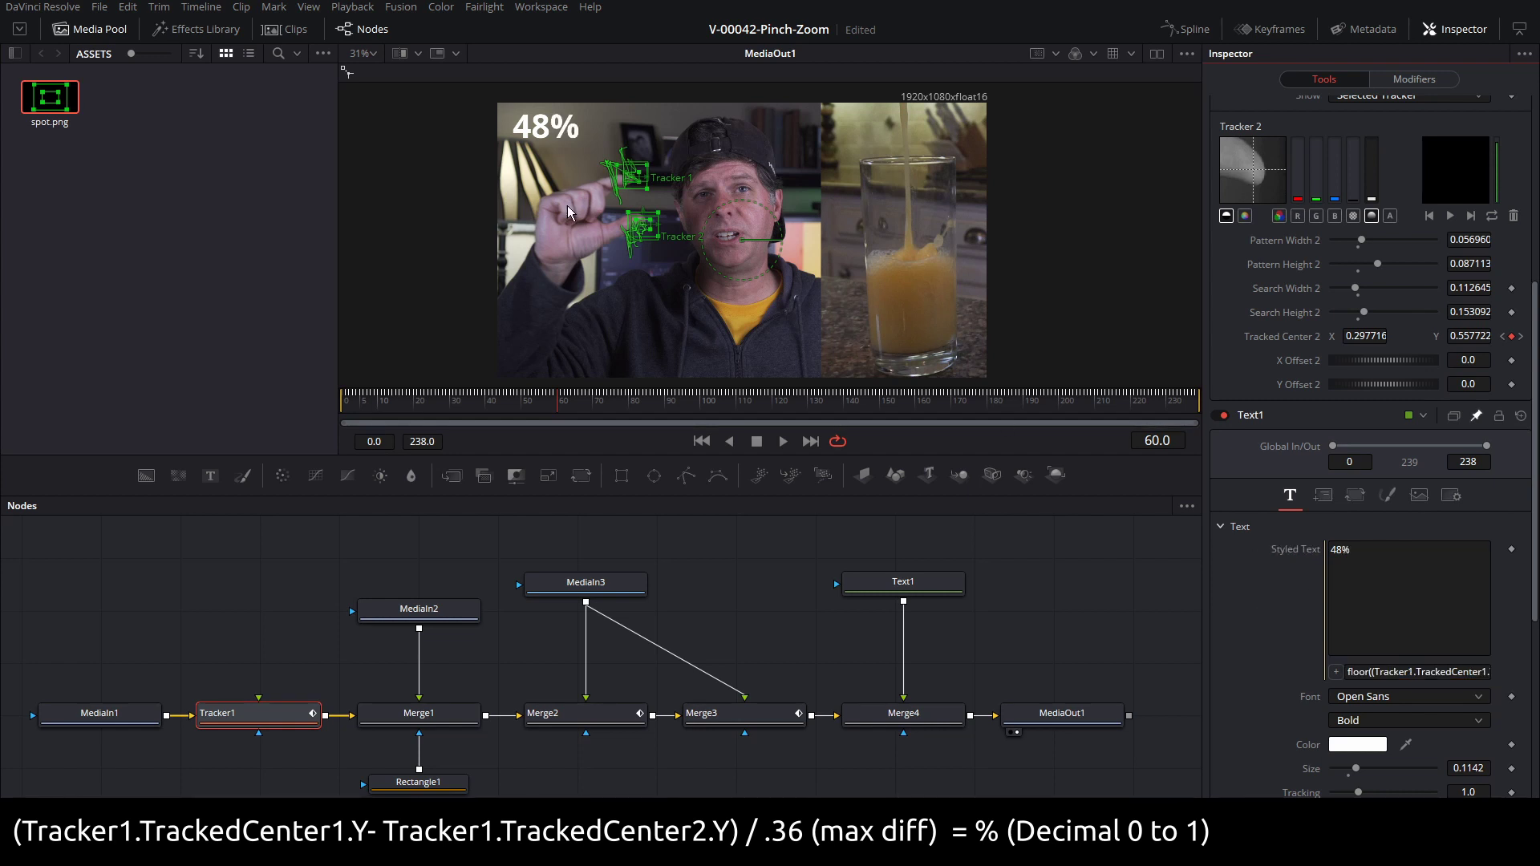
pyautogui.click(378, 401)
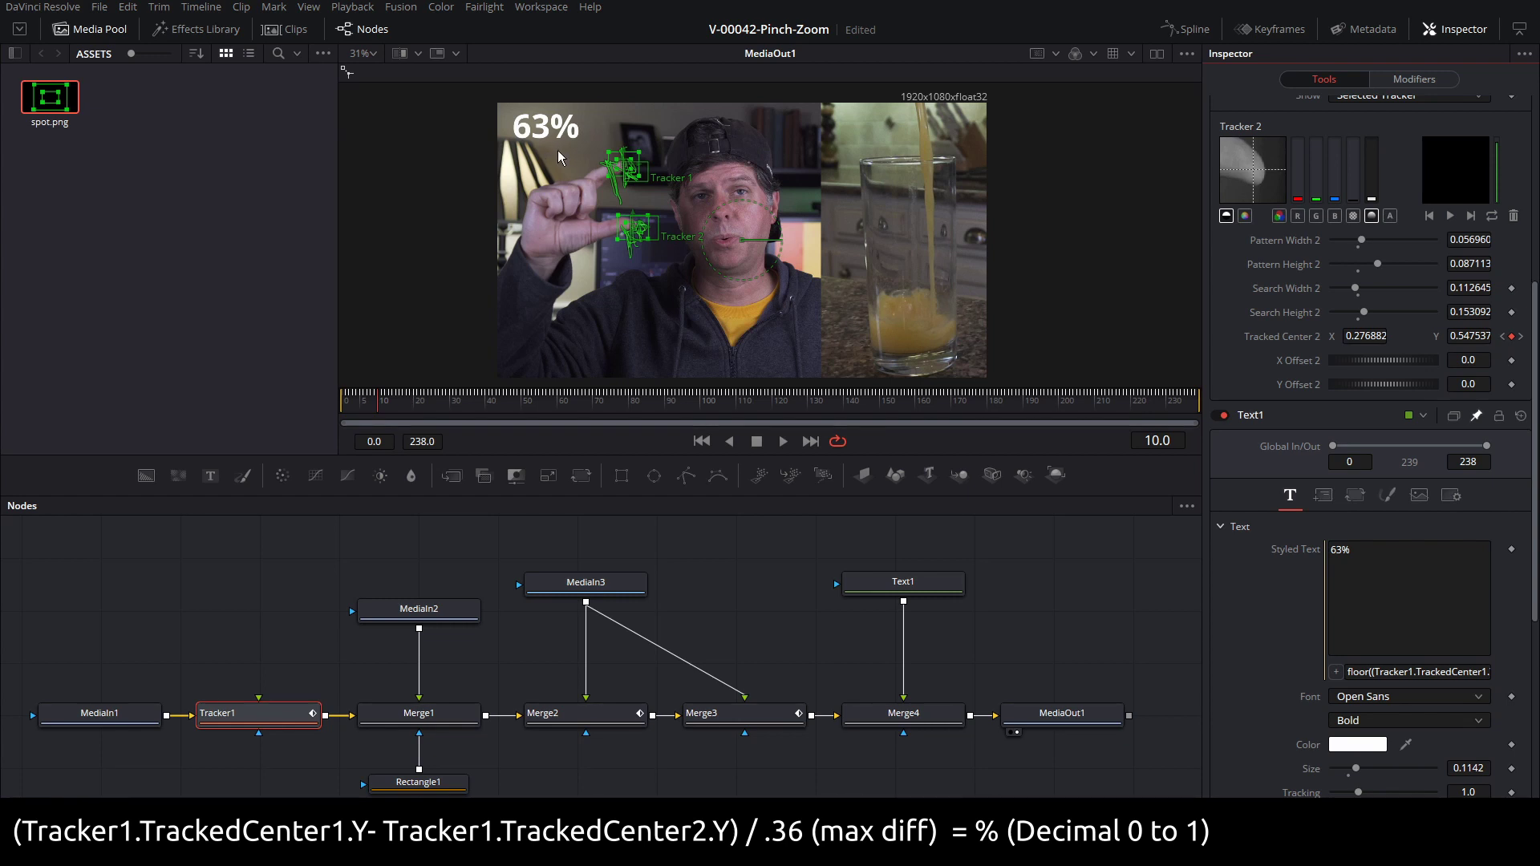
pyautogui.press('space')
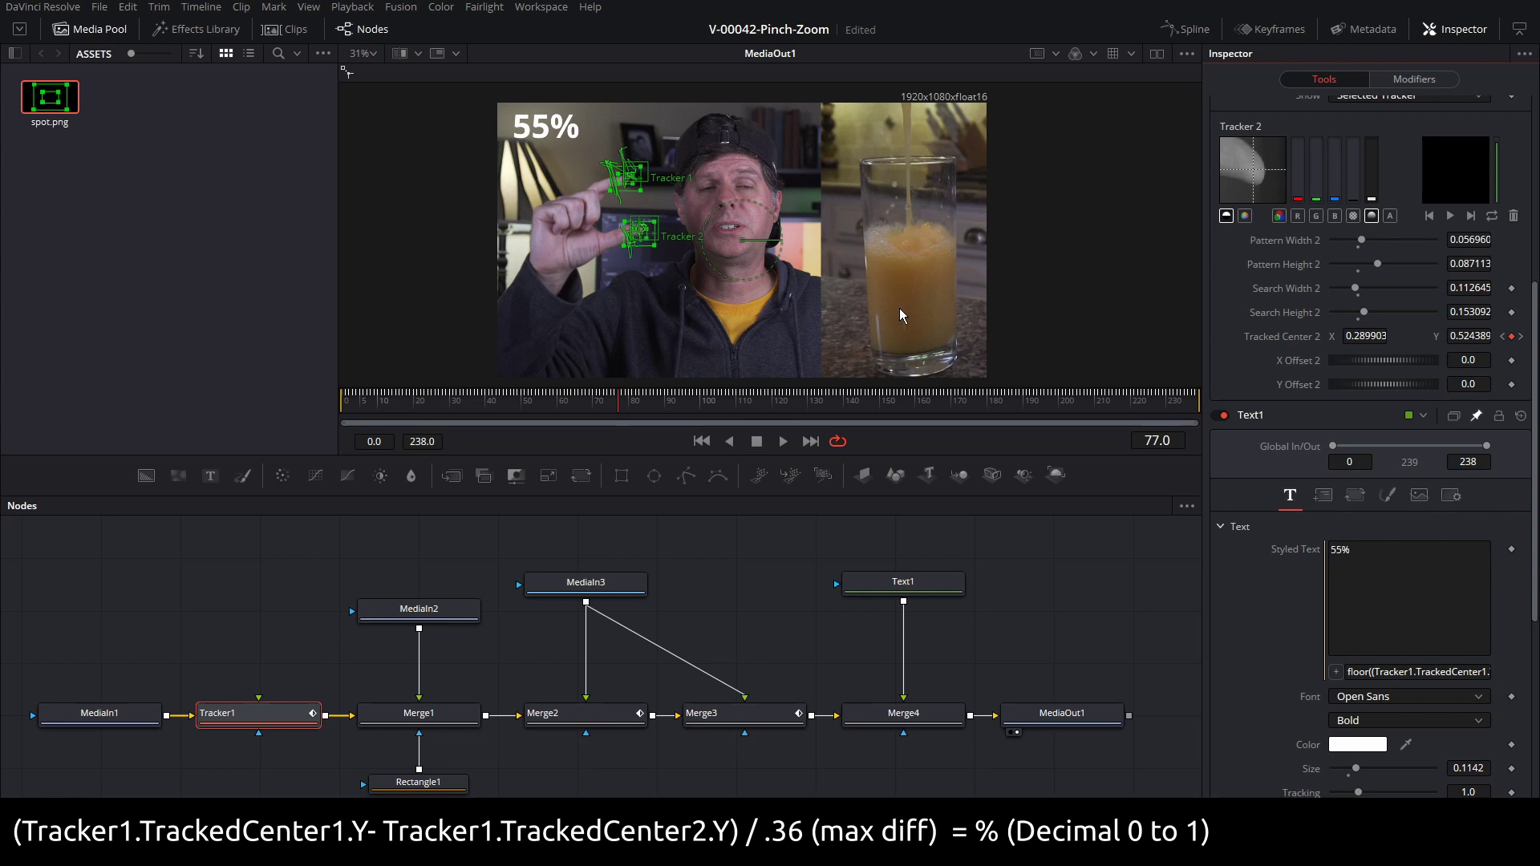
# Move MediaIn2 up in the node graph and insert a TimeSpeed node between it and Merge1
pyautogui.moveTo(440, 618); pyautogui.dragTo(444, 579)
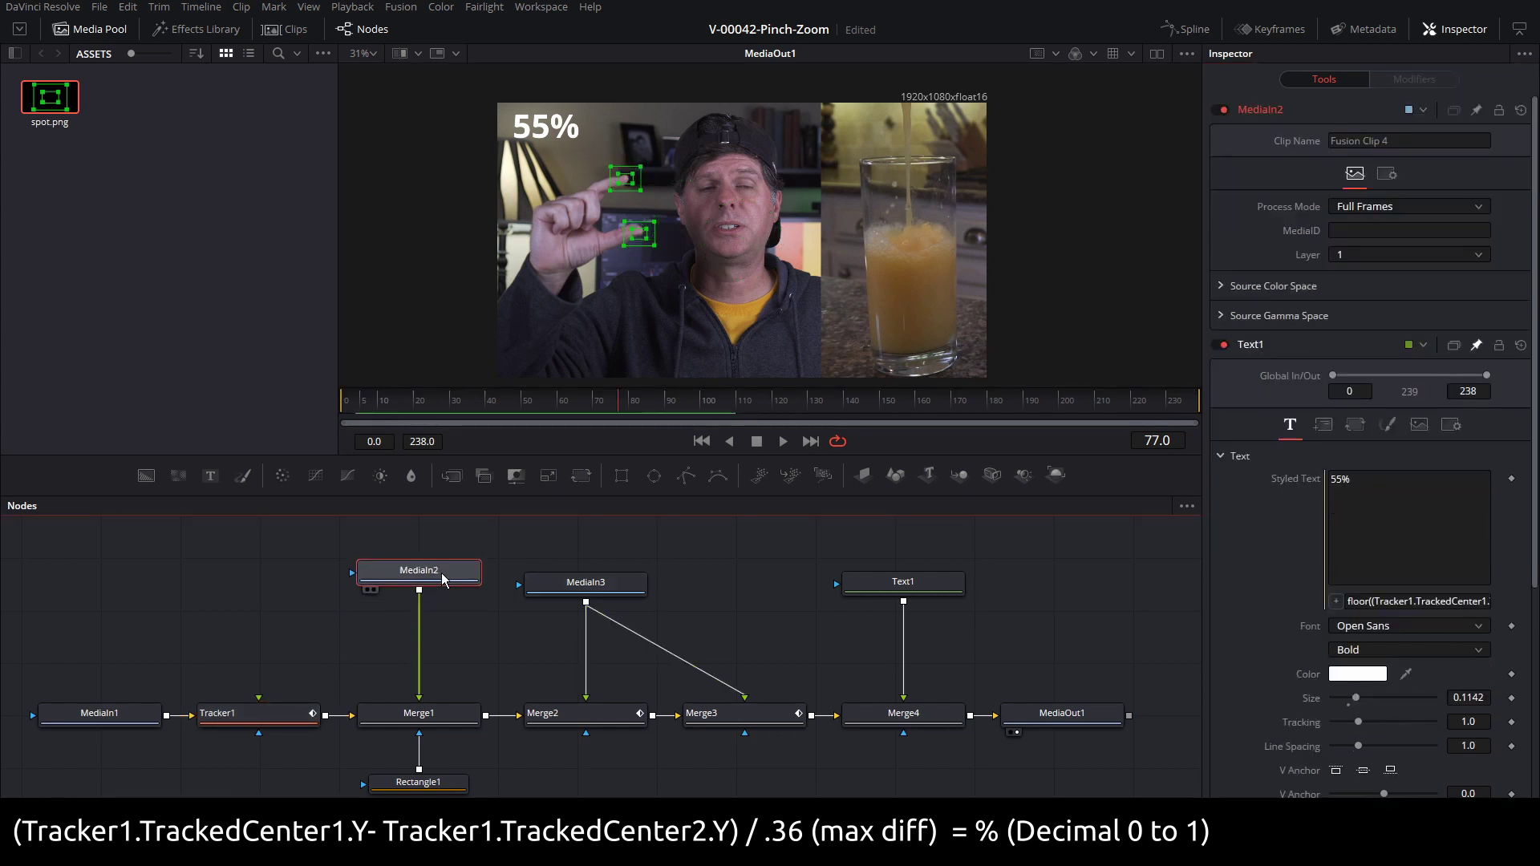
pyautogui.hotkey('shift', 'space')
pyautogui.write('time')
pyautogui.press('Return')
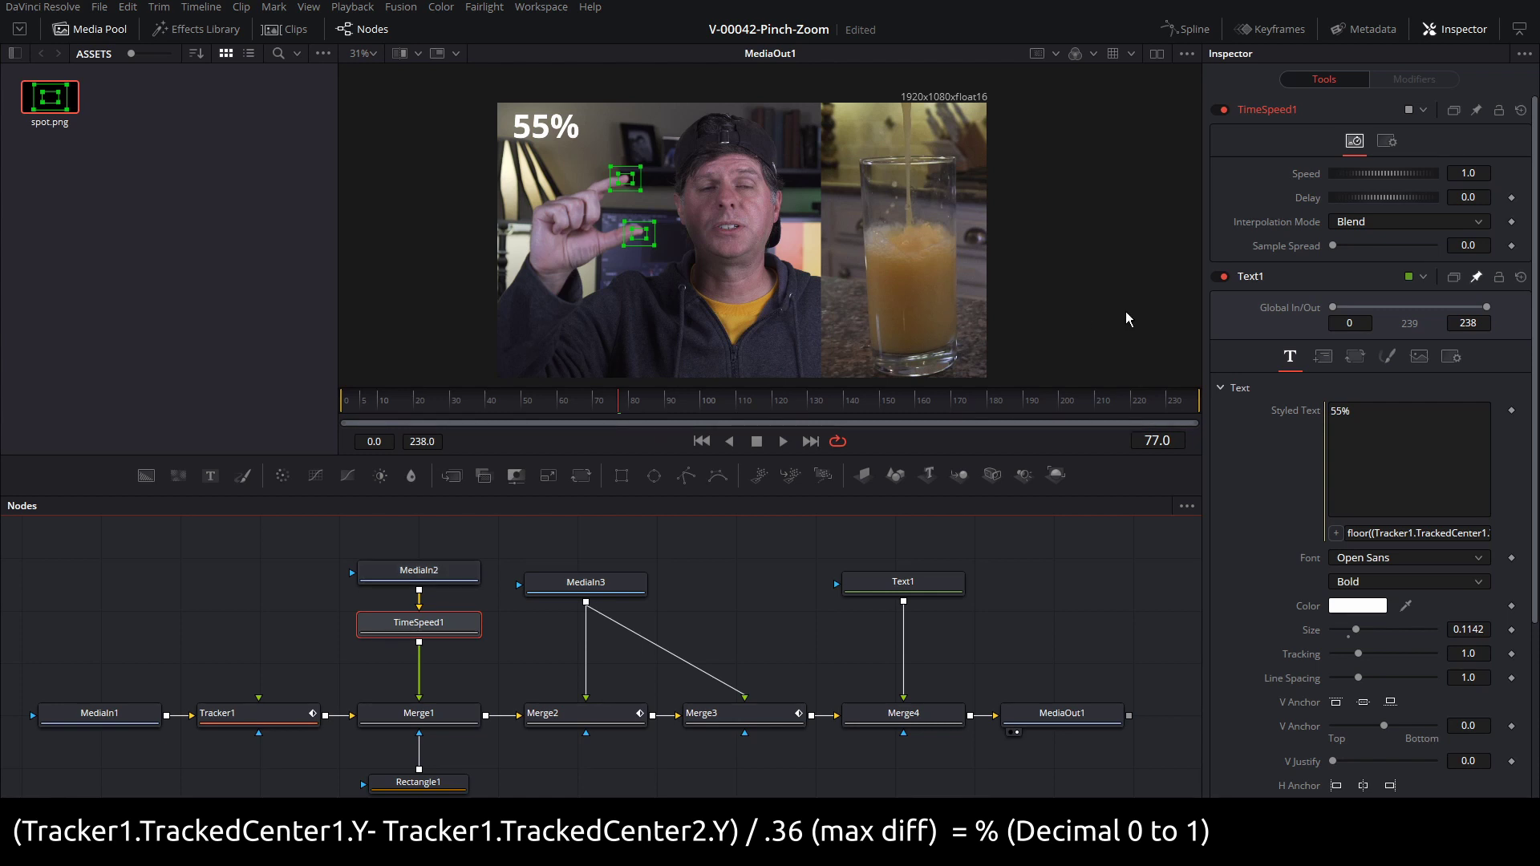
# Set TimeSpeed1's Speed to 0 and play the clip to check that the juice footage is frozen
pyautogui.click(1383, 174)
pyautogui.click(1459, 174)
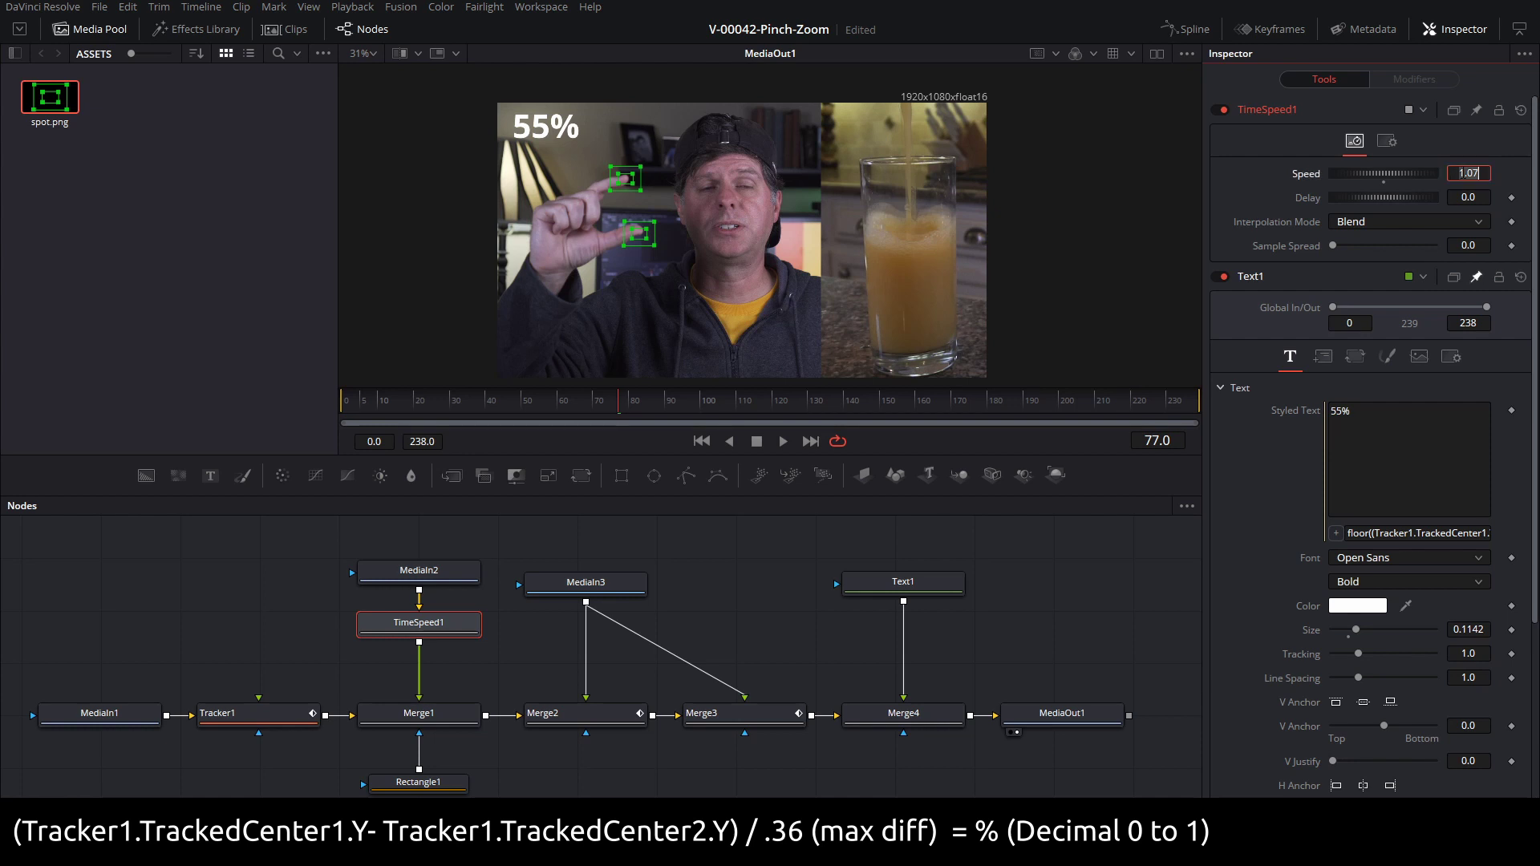
pyautogui.write('0')
pyautogui.press('Return')
pyautogui.click(391, 402)
pyautogui.press('space')
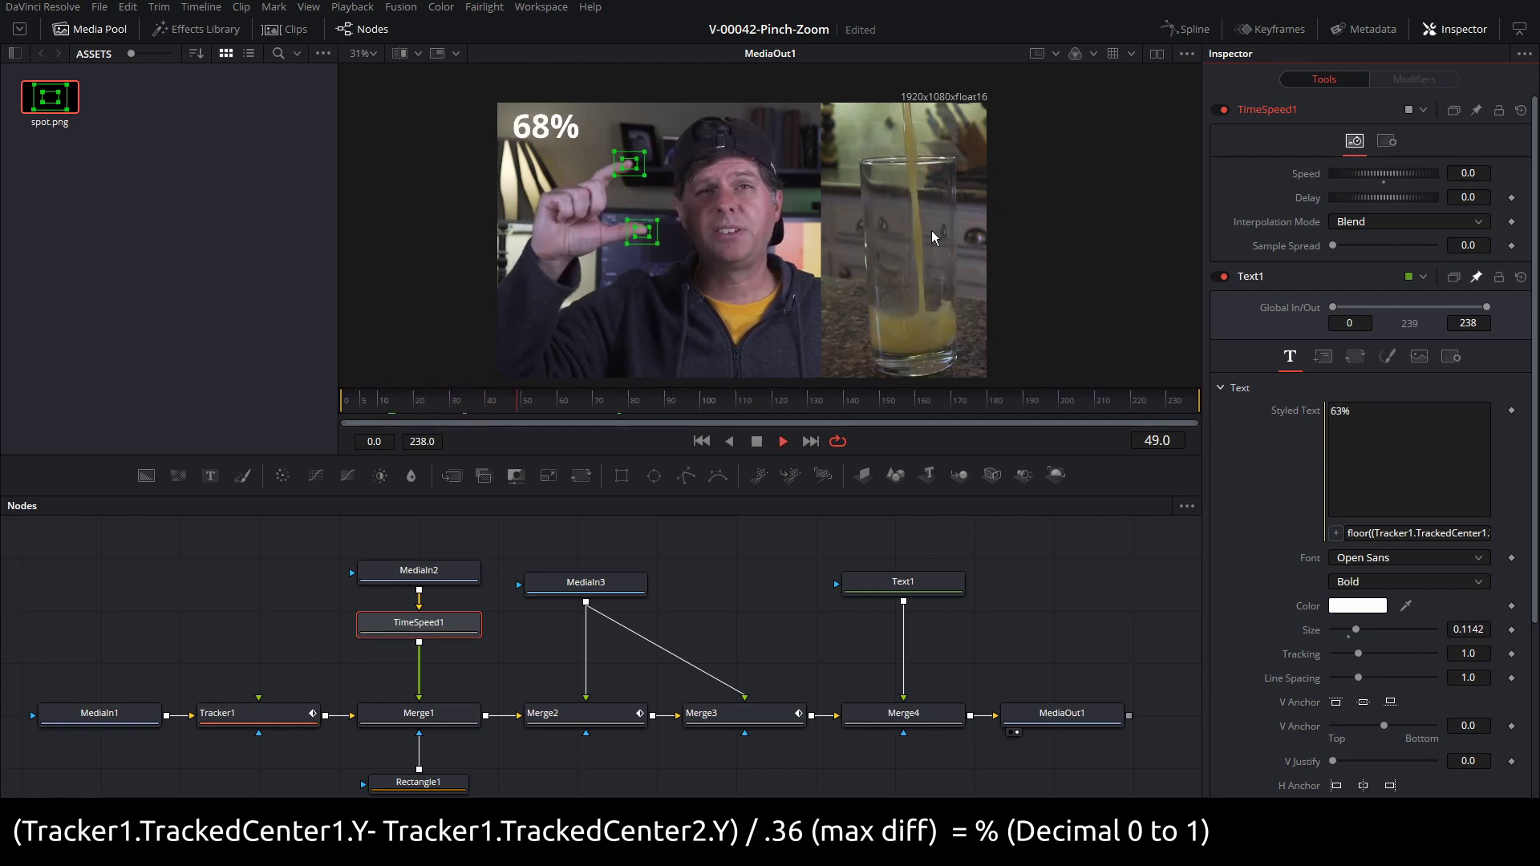
pyautogui.press('space')
# Vary TimeSpeed1's Delay up to about 138.4 to find the frame where the glass is full
pyautogui.moveTo(1350, 204); pyautogui.dragTo(1386, 200)
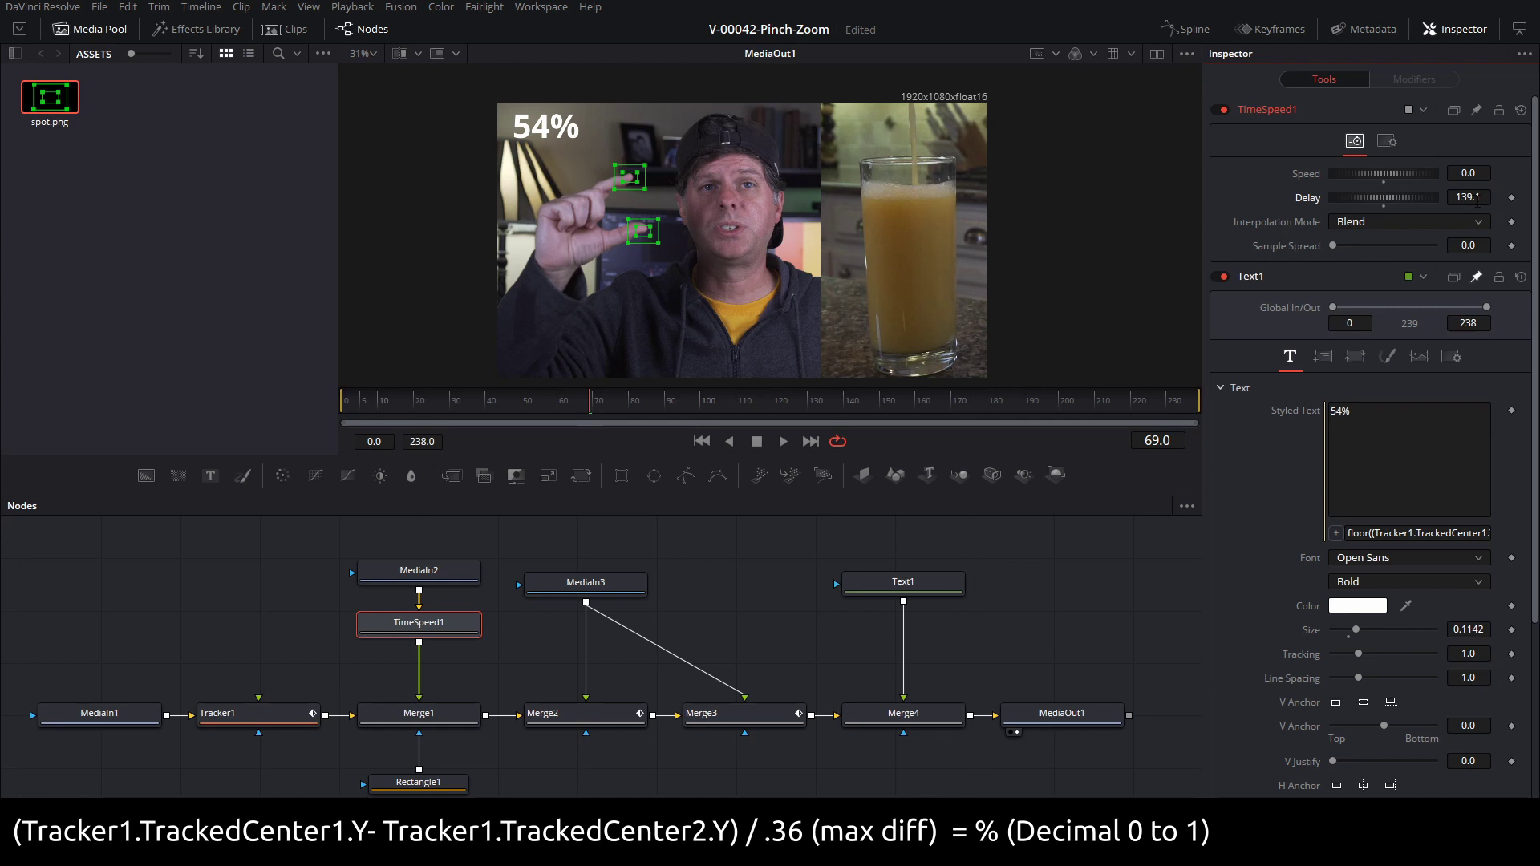
pyautogui.moveTo(1392, 200); pyautogui.dragTo(1417, 203)
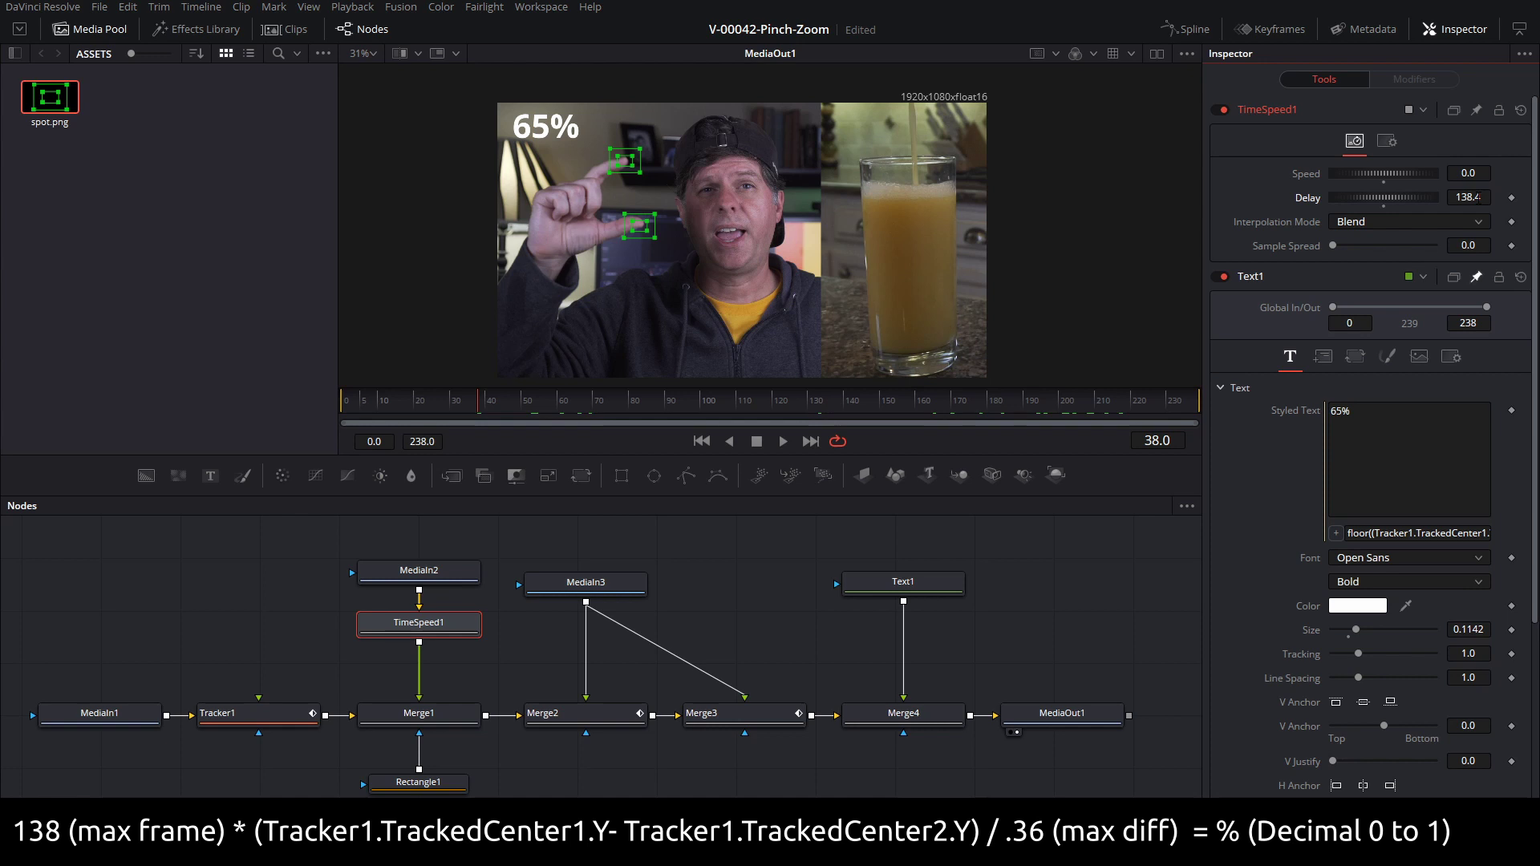
# Add an expression to TimeSpeed1's Delay and set it to 20 to test which frame it shows
pyautogui.rightClick(1302, 200)
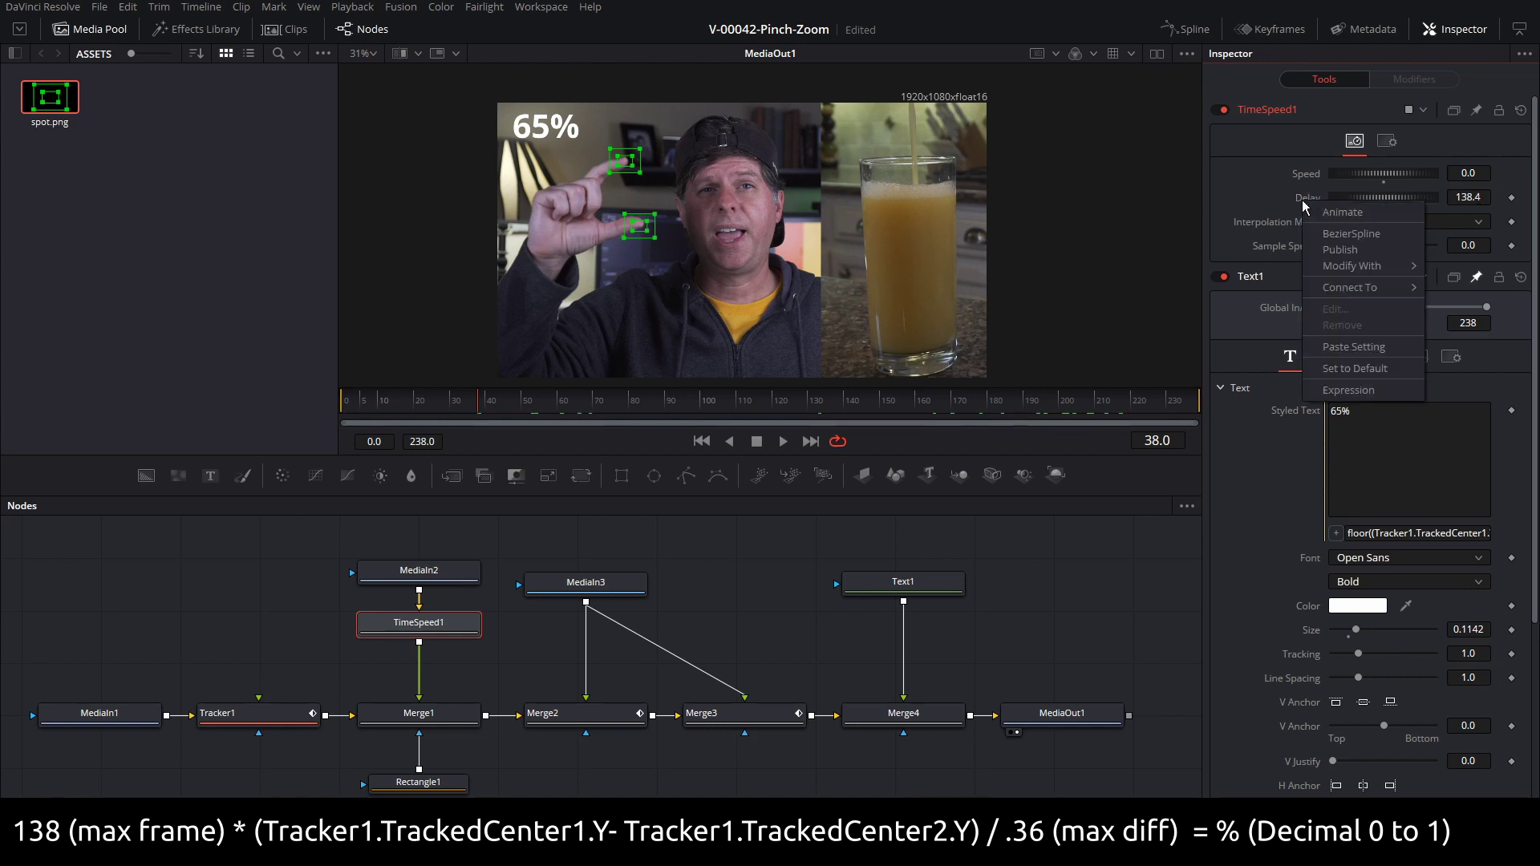
pyautogui.click(1357, 385)
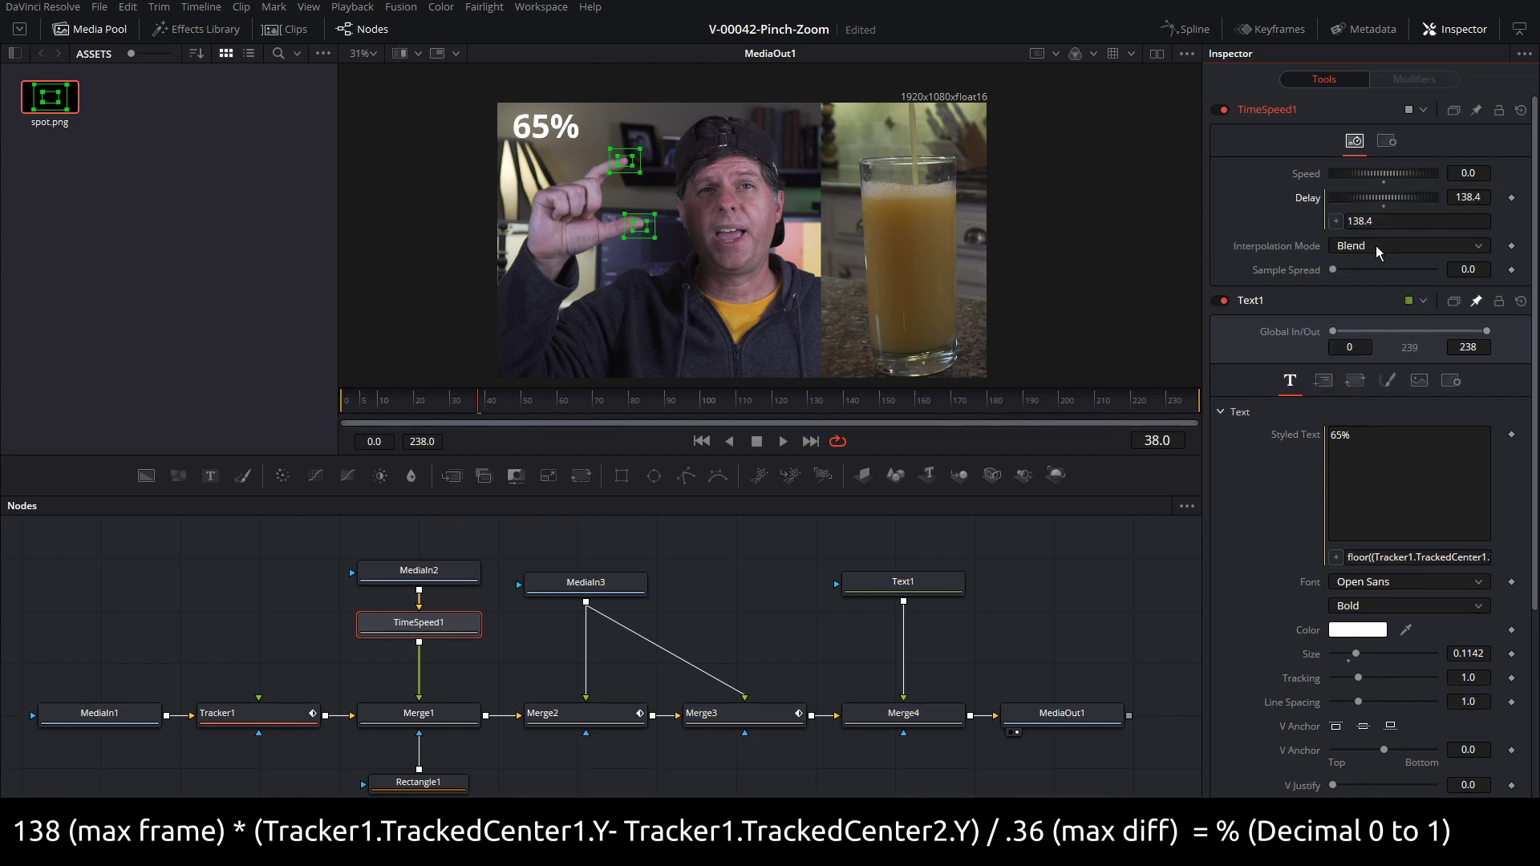
pyautogui.moveTo(1390, 222); pyautogui.dragTo(1337, 210)
pyautogui.write('20')
pyautogui.press('Return')
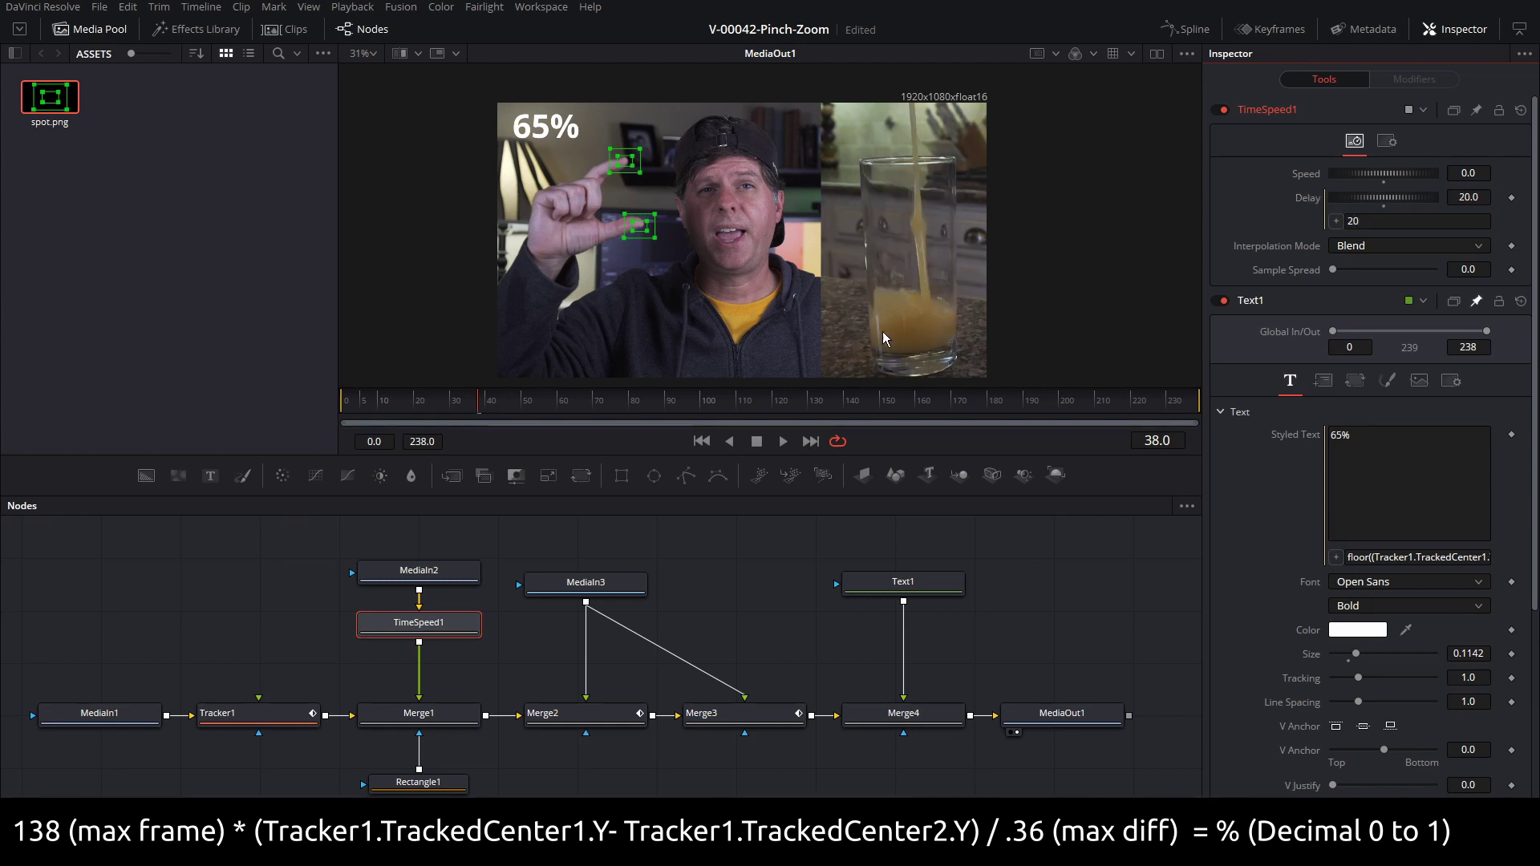
# Set TimeSpeed1's Delay expression to 138*(Tracker1.TrackedCenter1.Y-Tracker1.TrackedCenter2.Y)/.36
pyautogui.moveTo(1379, 221); pyautogui.dragTo(1291, 217)
pyautogui.write('138')
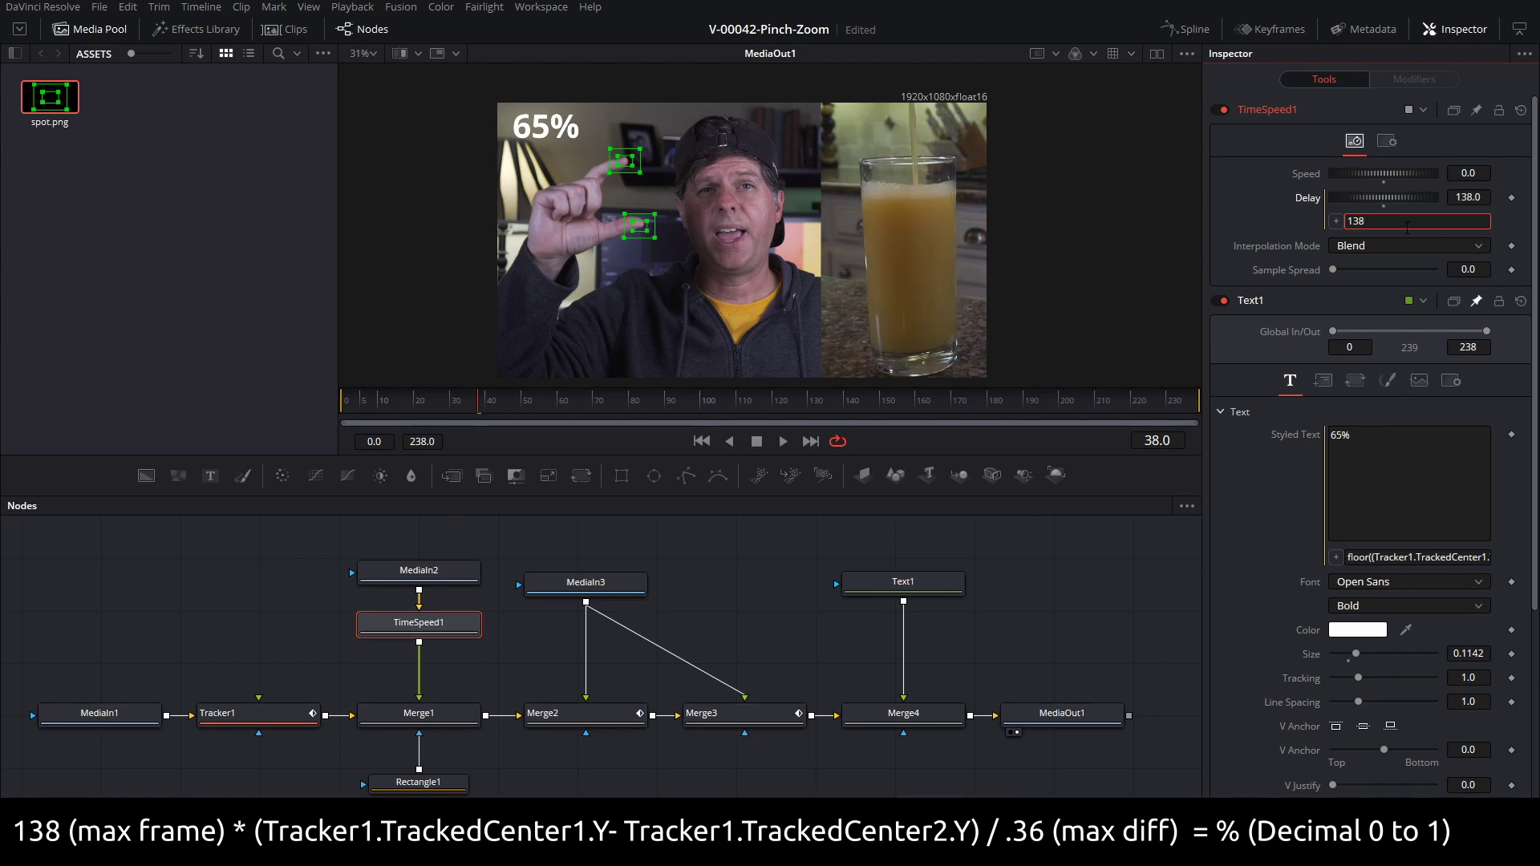
pyautogui.write('*')
pyautogui.hotkey('ctrl', 'v')
pyautogui.press('Home')
pyautogui.press('Right')
pyautogui.press('Right')
pyautogui.press('Right')
pyautogui.press('Right')
pyautogui.press('Right')
pyautogui.press('Right')
pyautogui.press('Right')
pyautogui.press('Right')
pyautogui.press('Right')
pyautogui.press('Right')
pyautogui.press('Right')
pyautogui.press('Right')
pyautogui.press('Right')
pyautogui.press('Right')
pyautogui.press('Right')
pyautogui.press('Right')
pyautogui.press('Right')
pyautogui.press('Right')
pyautogui.press('Right')
pyautogui.press('Right')
pyautogui.write('/.36')
pyautogui.press('Tab')
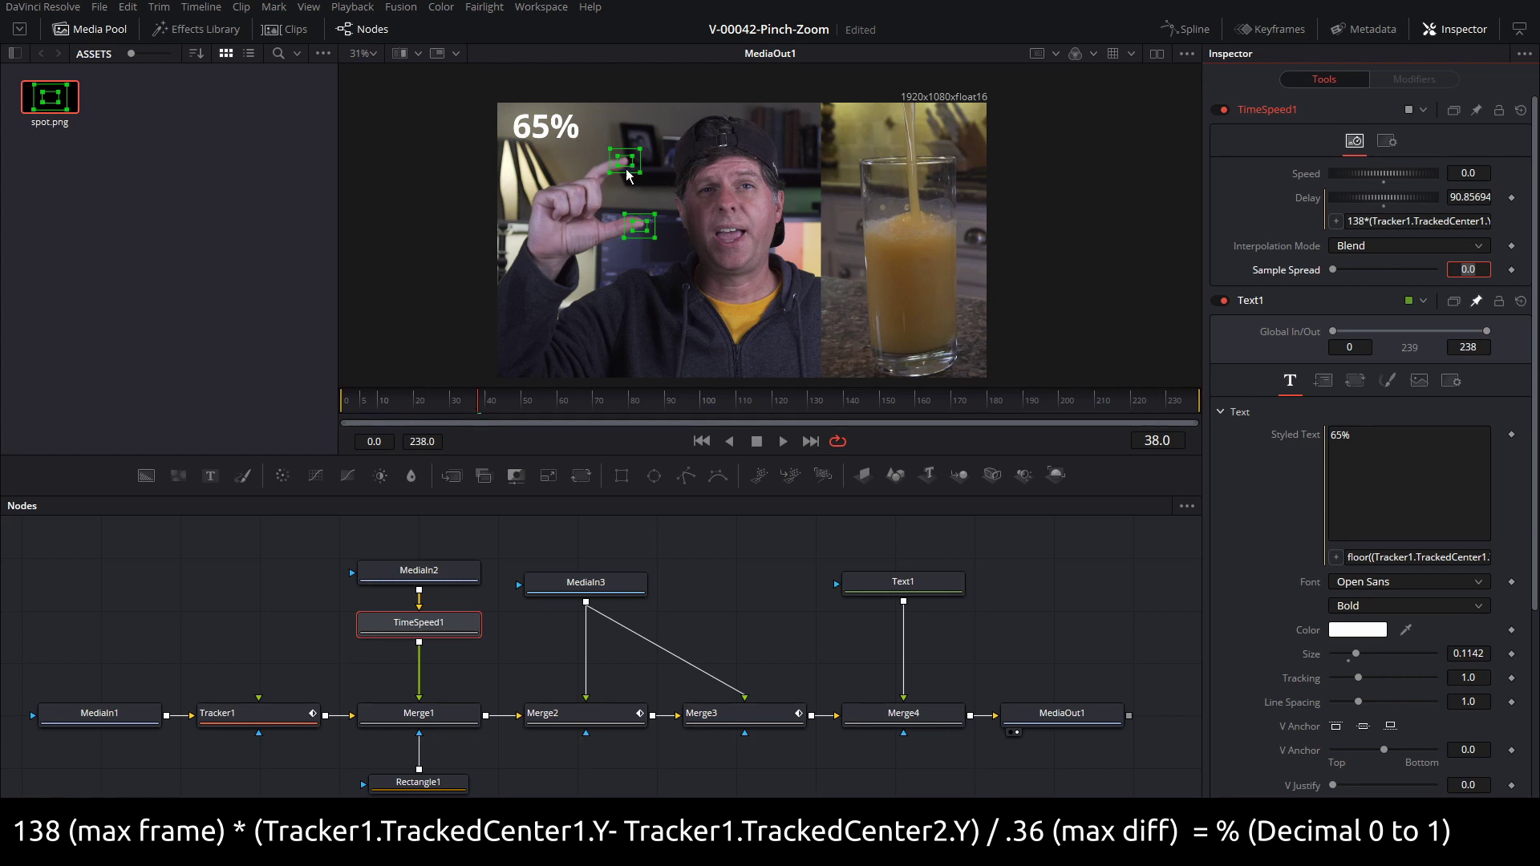
# Play the clip from about frame 8 to check that the juice level follows the pinch gesture
pyautogui.click(399, 411)
pyautogui.click(370, 409)
pyautogui.press('space')
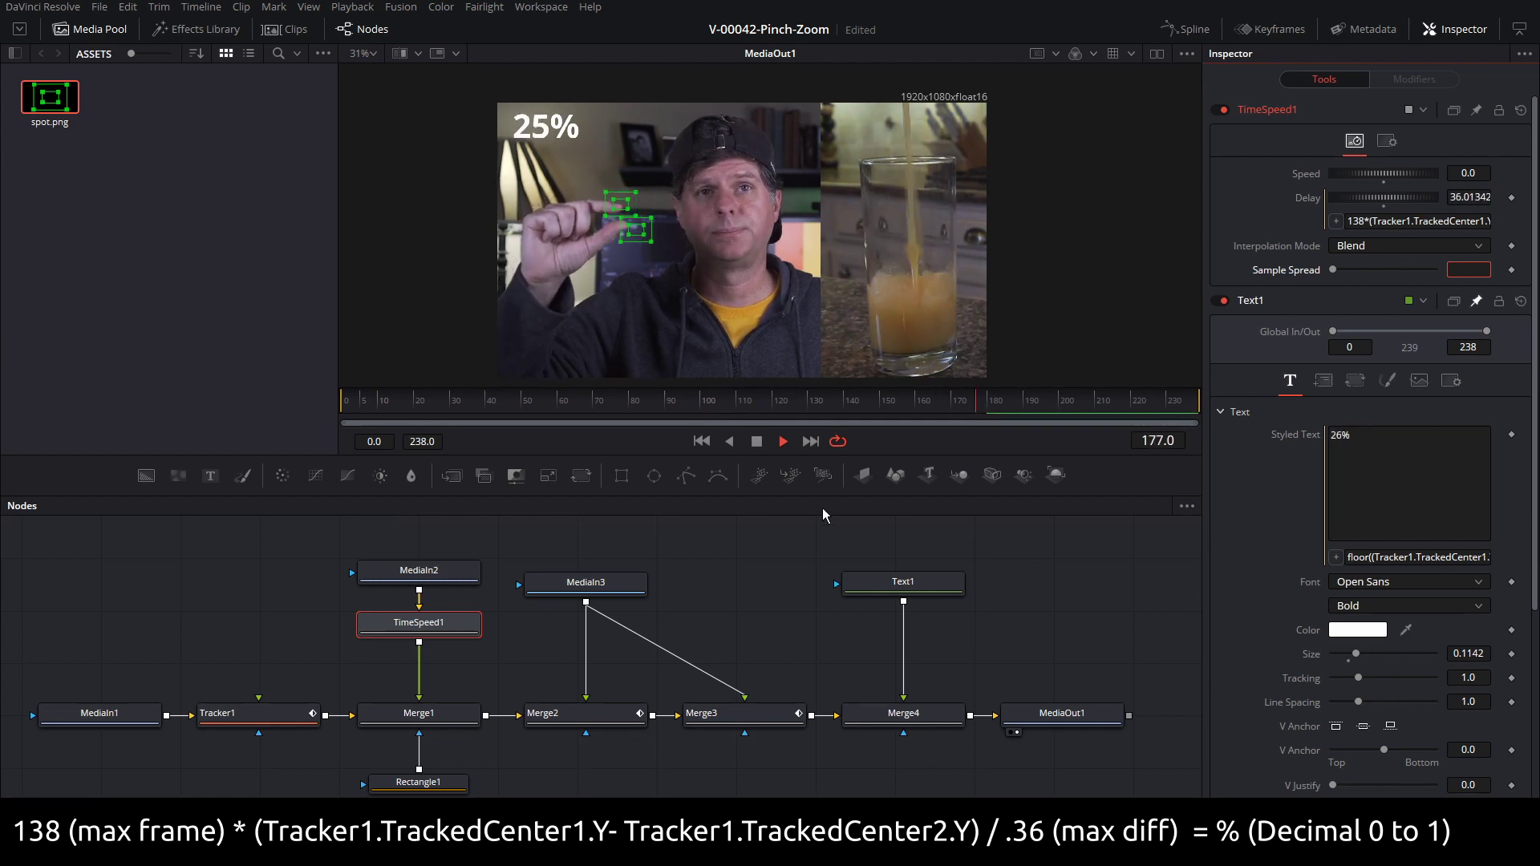
pyautogui.click(756, 441)
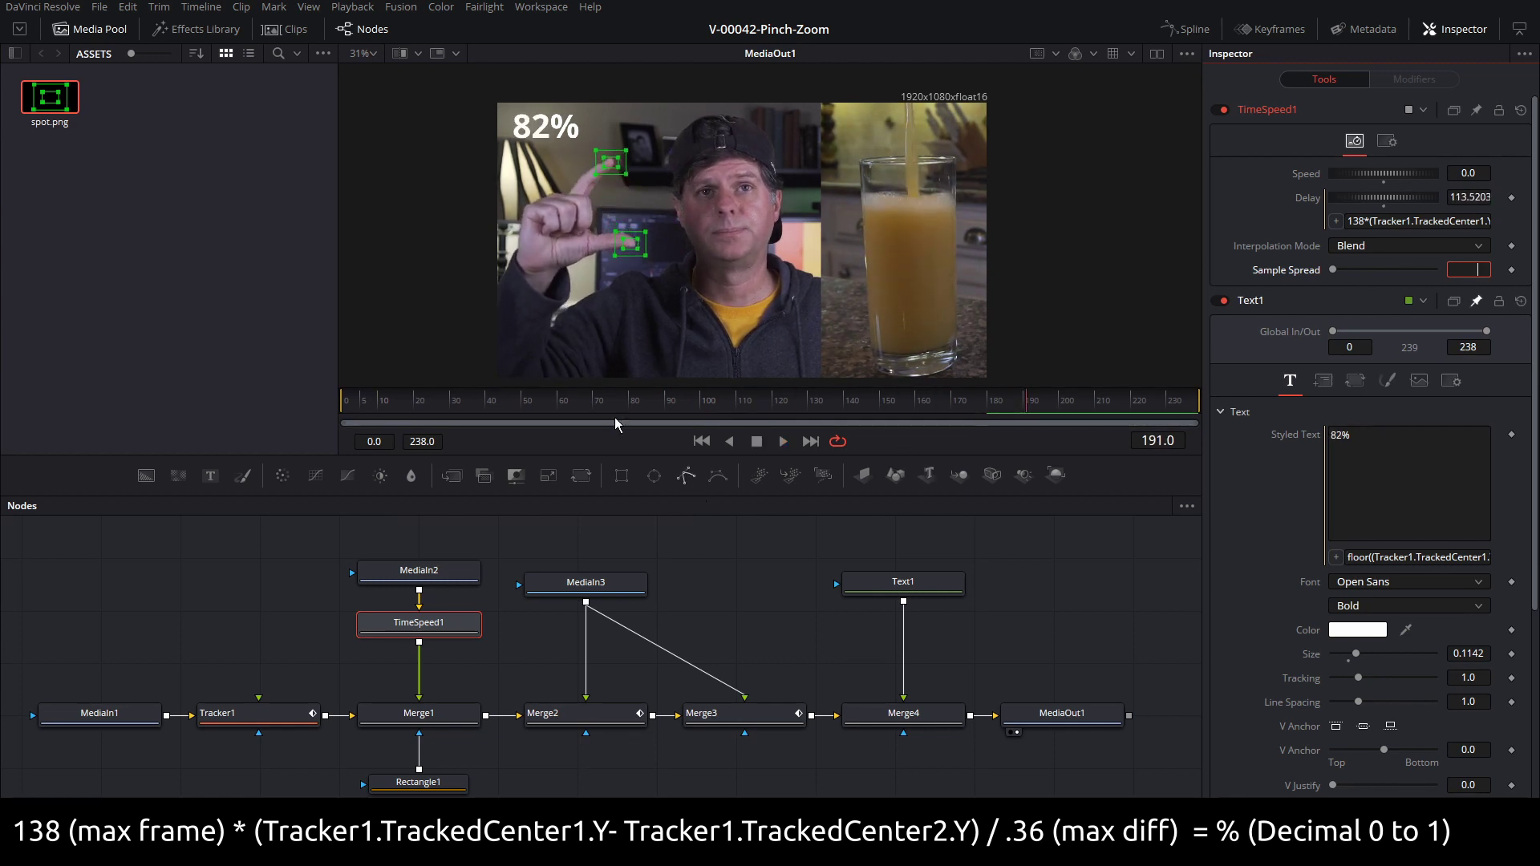
# Merge the DaVinci Resolve logo image from the Media Pool's Master bin into the composition between Merge4 and MediaOut1
pyautogui.click(197, 29)
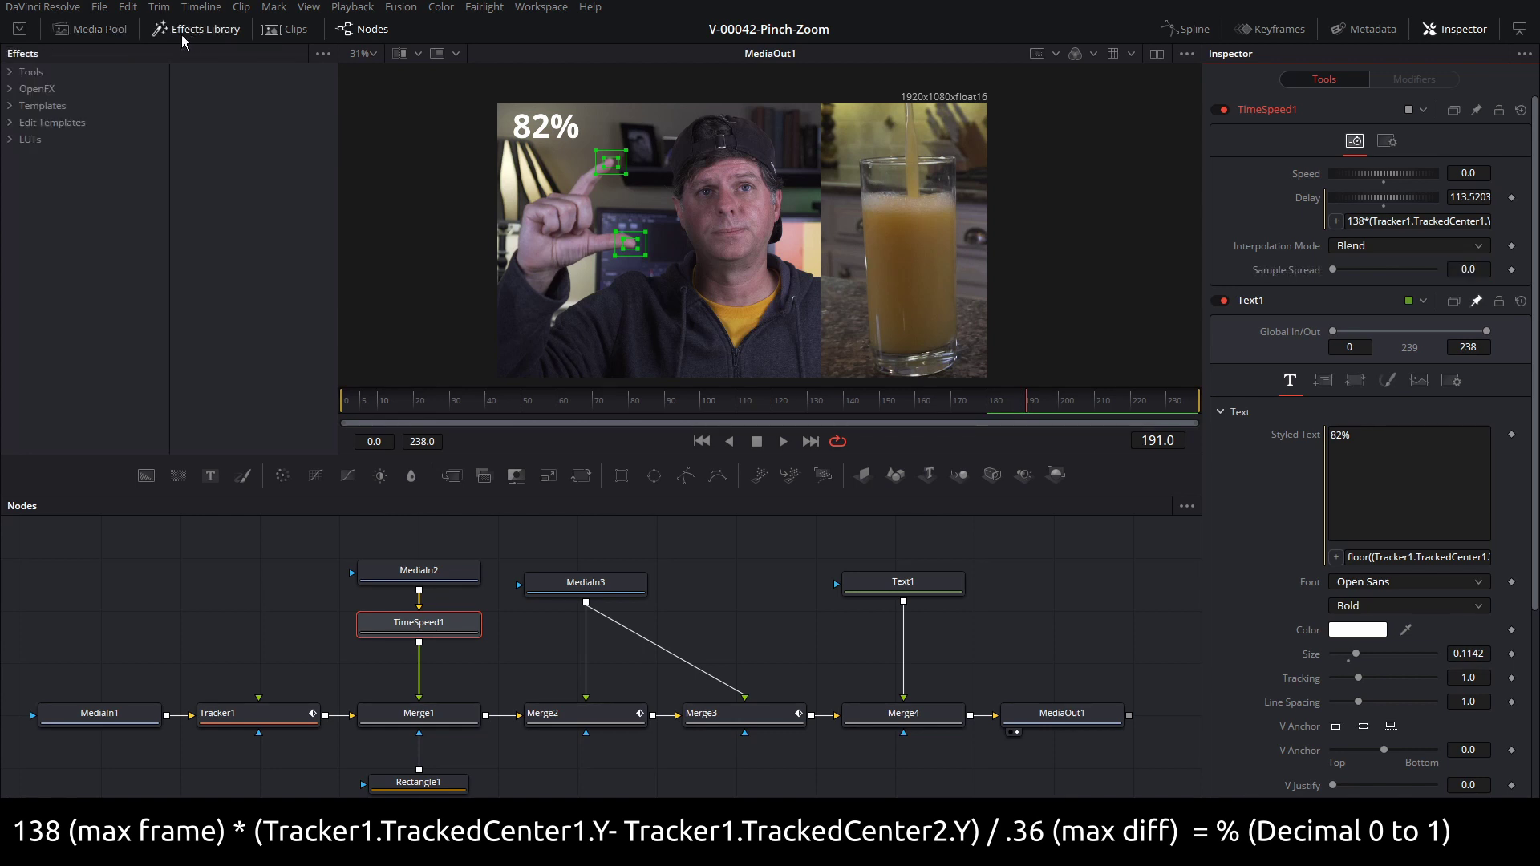
pyautogui.click(91, 29)
pyautogui.moveTo(269, 213); pyautogui.dragTo(970, 715)
# Enlarge the merged logo to a size of about 2.77 and place its center at about X 0.36, Y 0.16
pyautogui.moveTo(768, 268); pyautogui.dragTo(815, 314)
pyautogui.moveTo(742, 241); pyautogui.dragTo(676, 337)
pyautogui.moveTo(1115, 566); pyautogui.dragTo(1145, 563)
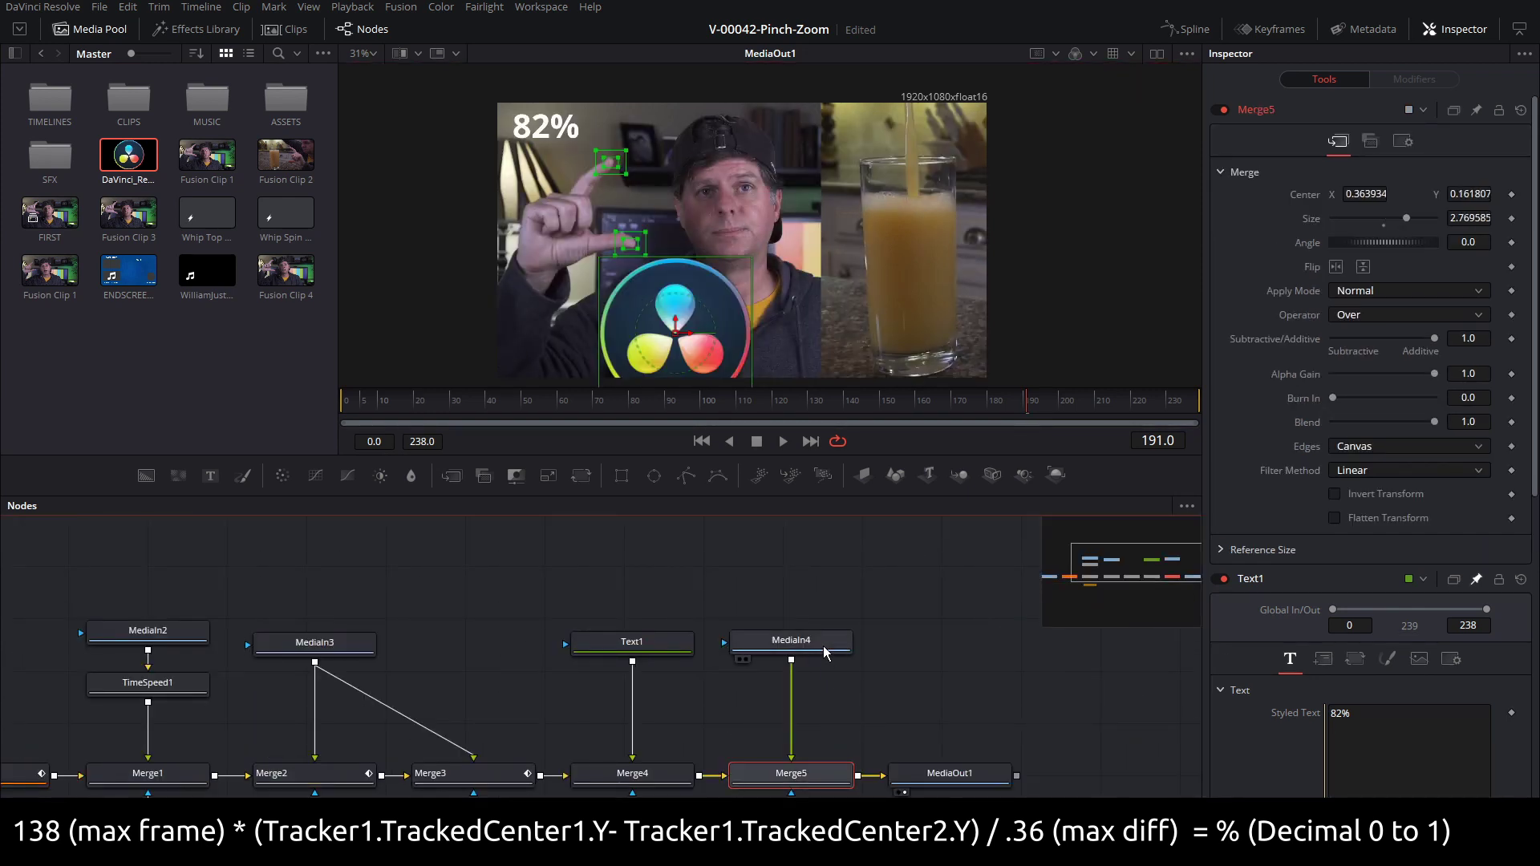
# Insert a Transform node between the MediaIn4 logo and Merge5, and scale the logo to a Size of 1.19
pyautogui.click(786, 640)
pyautogui.click(581, 476)
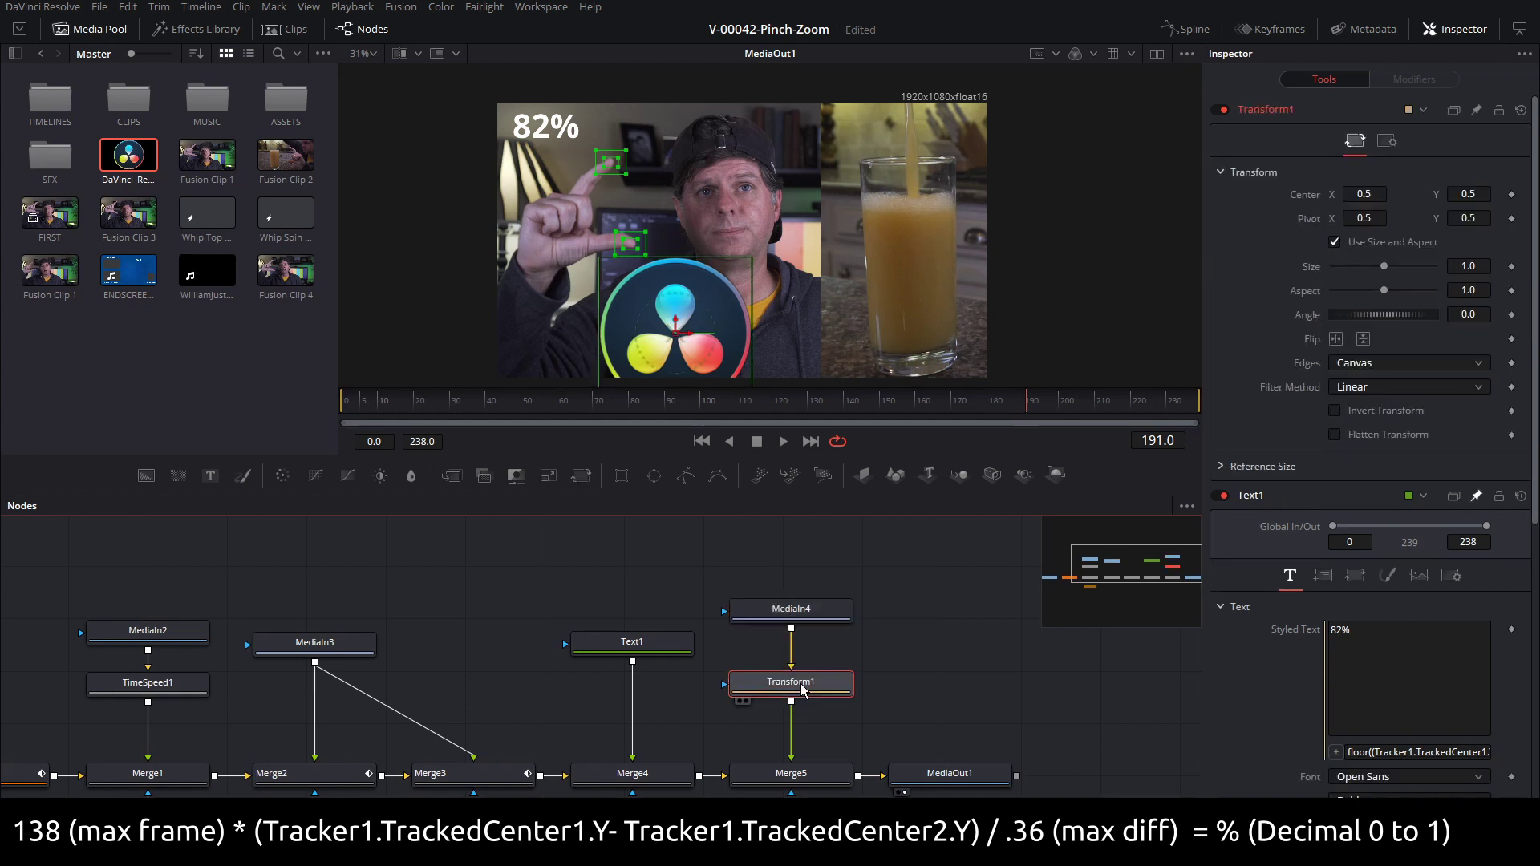
pyautogui.moveTo(1390, 268); pyautogui.dragTo(1313, 275)
# Drive Transform1's Size with the expression (Tracker1.TrackedCenter1.Y-Tracker1.TrackedCenter2.Y)/.36
pyautogui.rightClick(1312, 274)
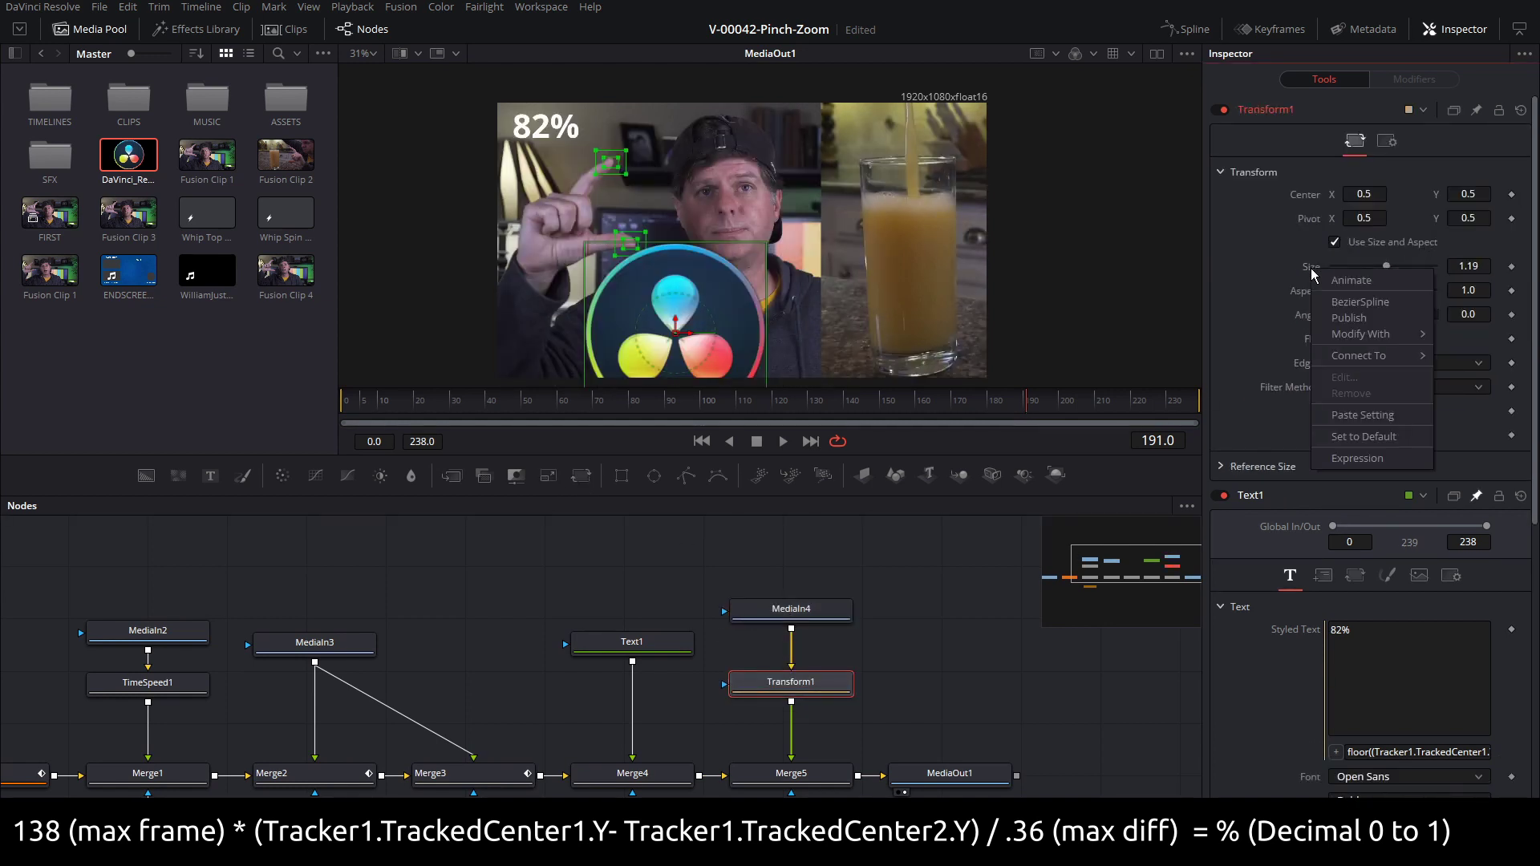
pyautogui.click(1368, 454)
pyautogui.write('138*(Tracker1.TrackedCenter1.Y-Tracker1.TrackedCenter2.Y)/.36')
pyautogui.press('Return')
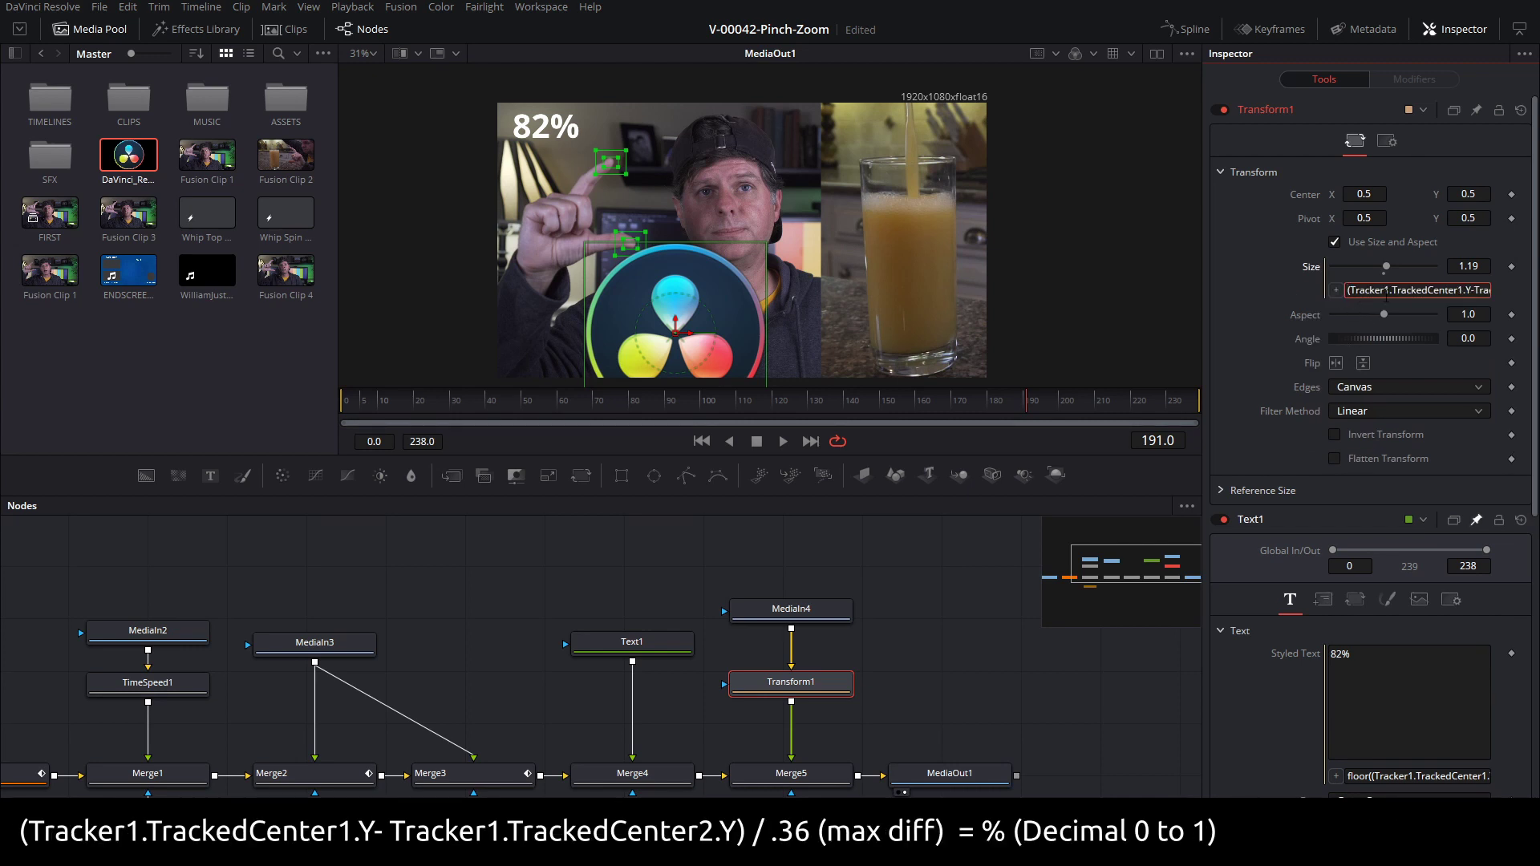
pyautogui.press('End')
pyautogui.press('Tab')
# Play the composition from frame 0 to check that the logo scales with the pinch gesture, and save the project
pyautogui.moveTo(581, 401); pyautogui.dragTo(343, 402)
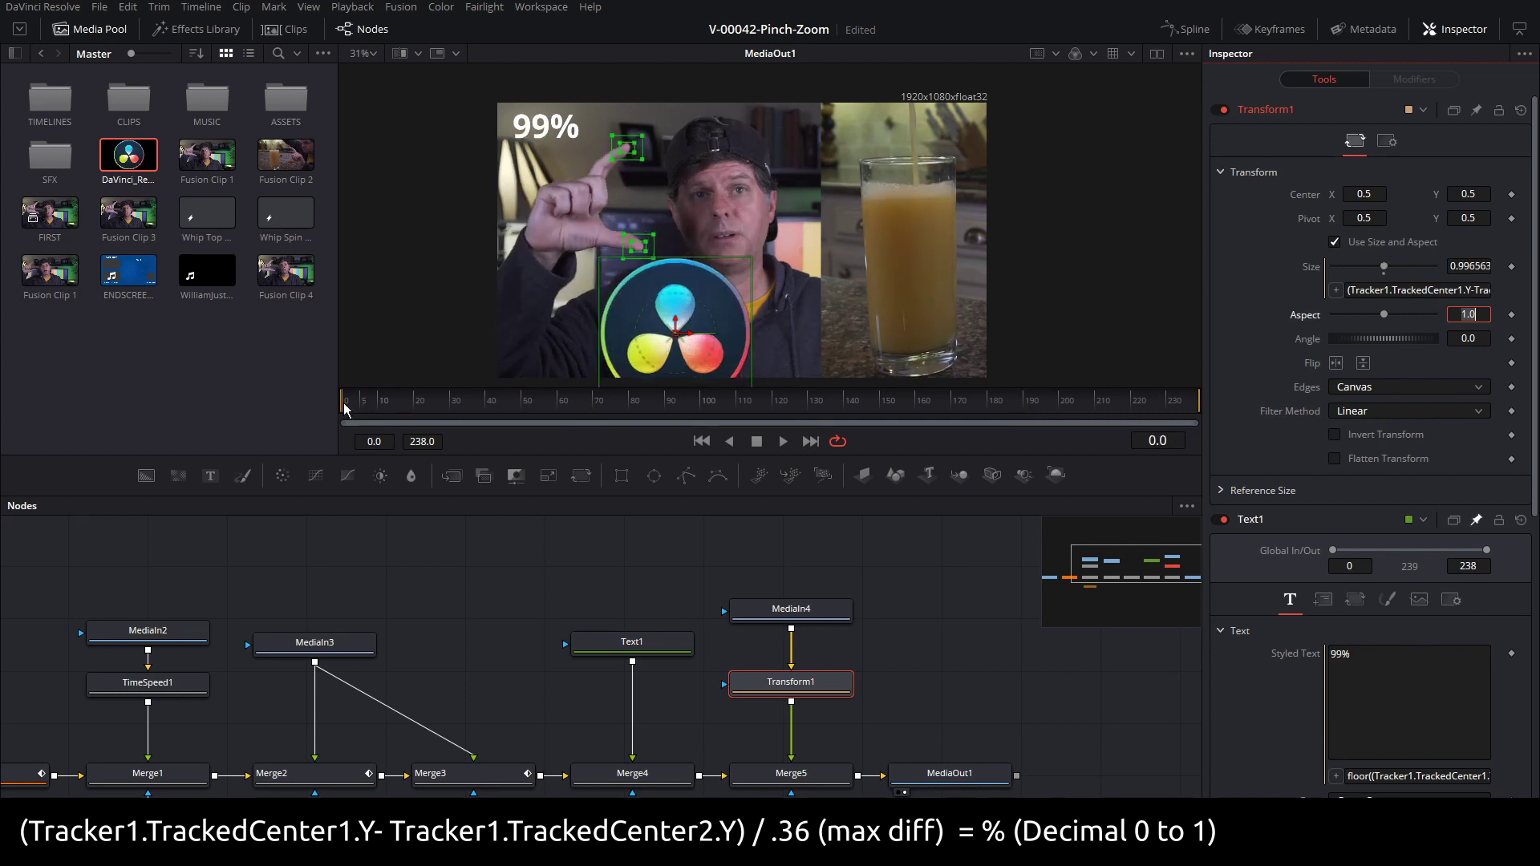
pyautogui.press('BackSpace')
pyautogui.click(783, 441)
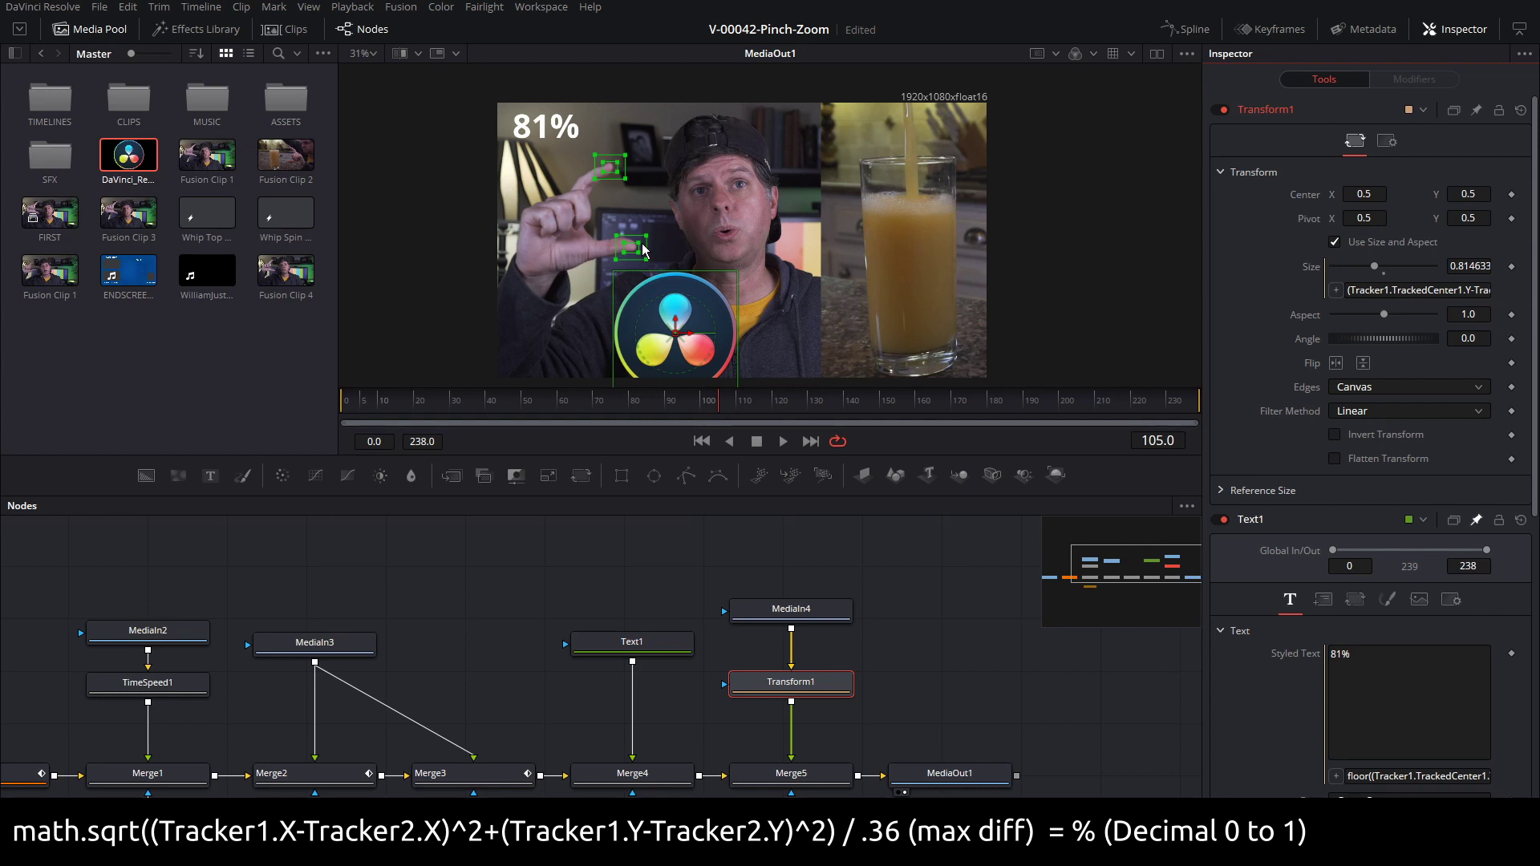
pyautogui.hotkey('ctrl', 's')
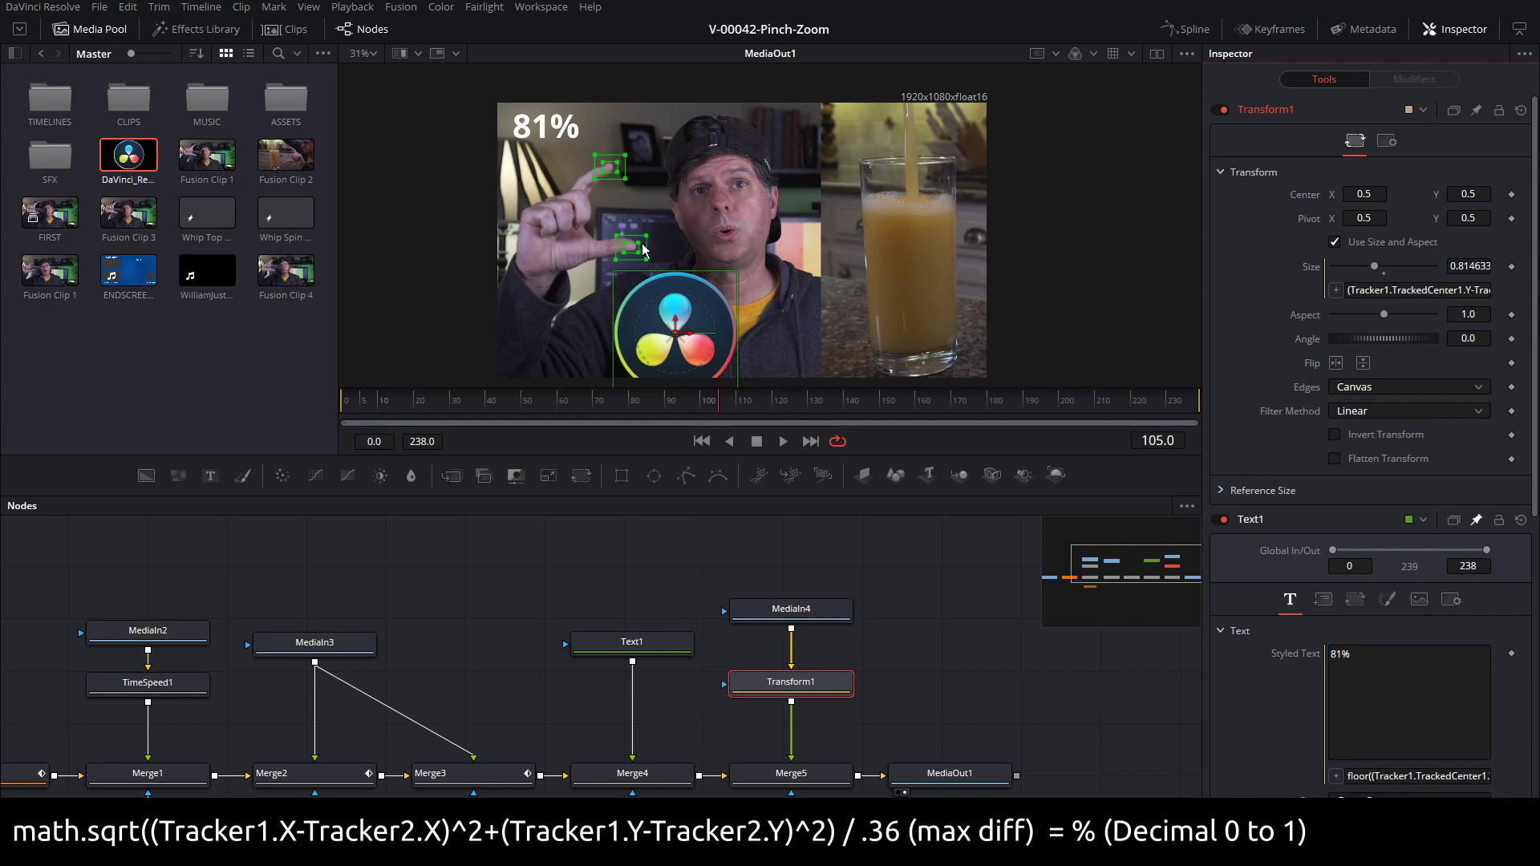